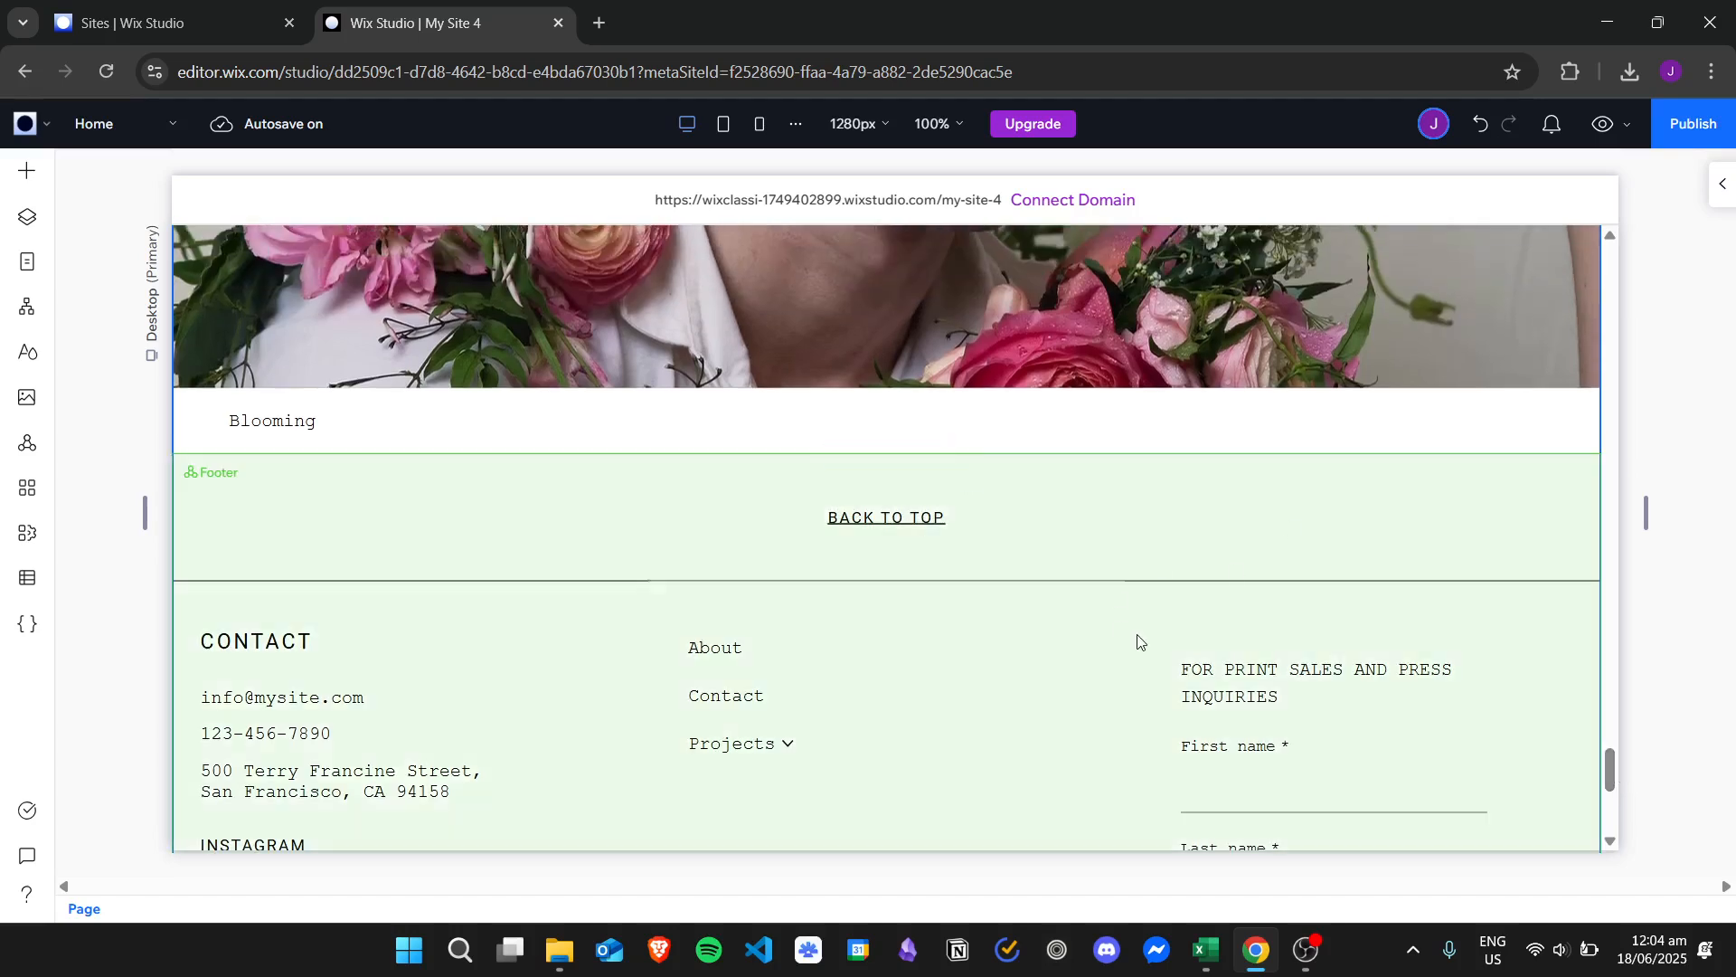
Add a blank section between the Blooming image section and the footer
mouse_move(841, 426)
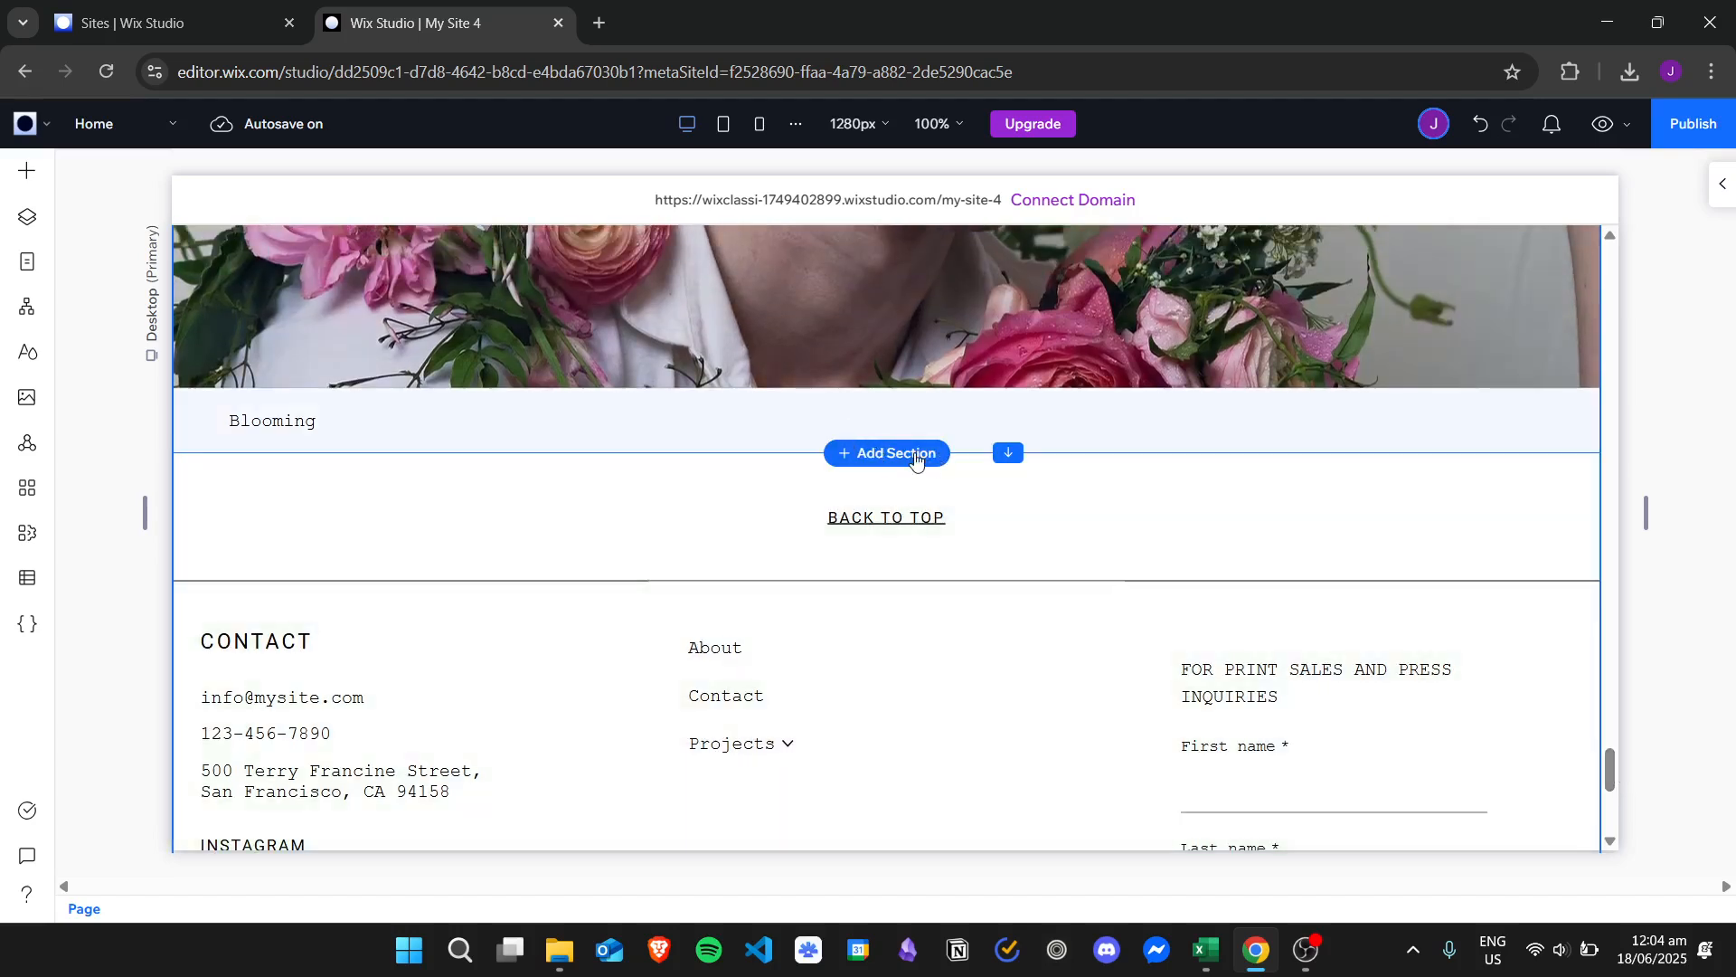
left_click(915, 460)
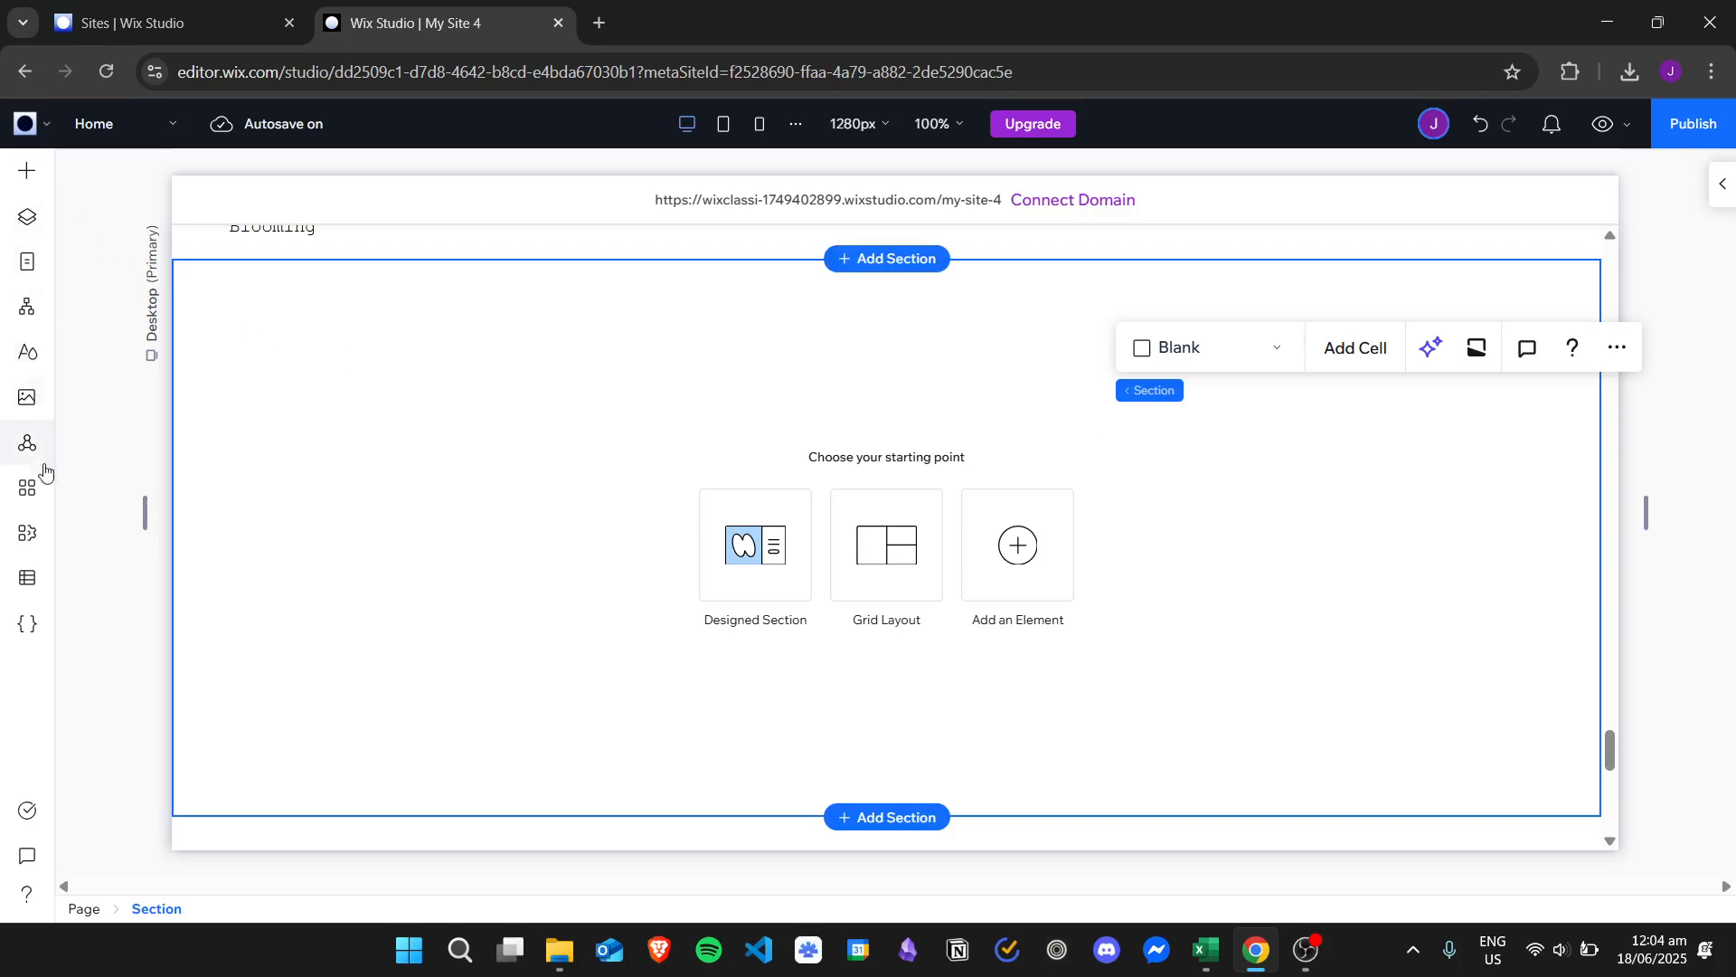
Search the App Market for "faq" and add the Wix FAQ app to the page
left_click(28, 488)
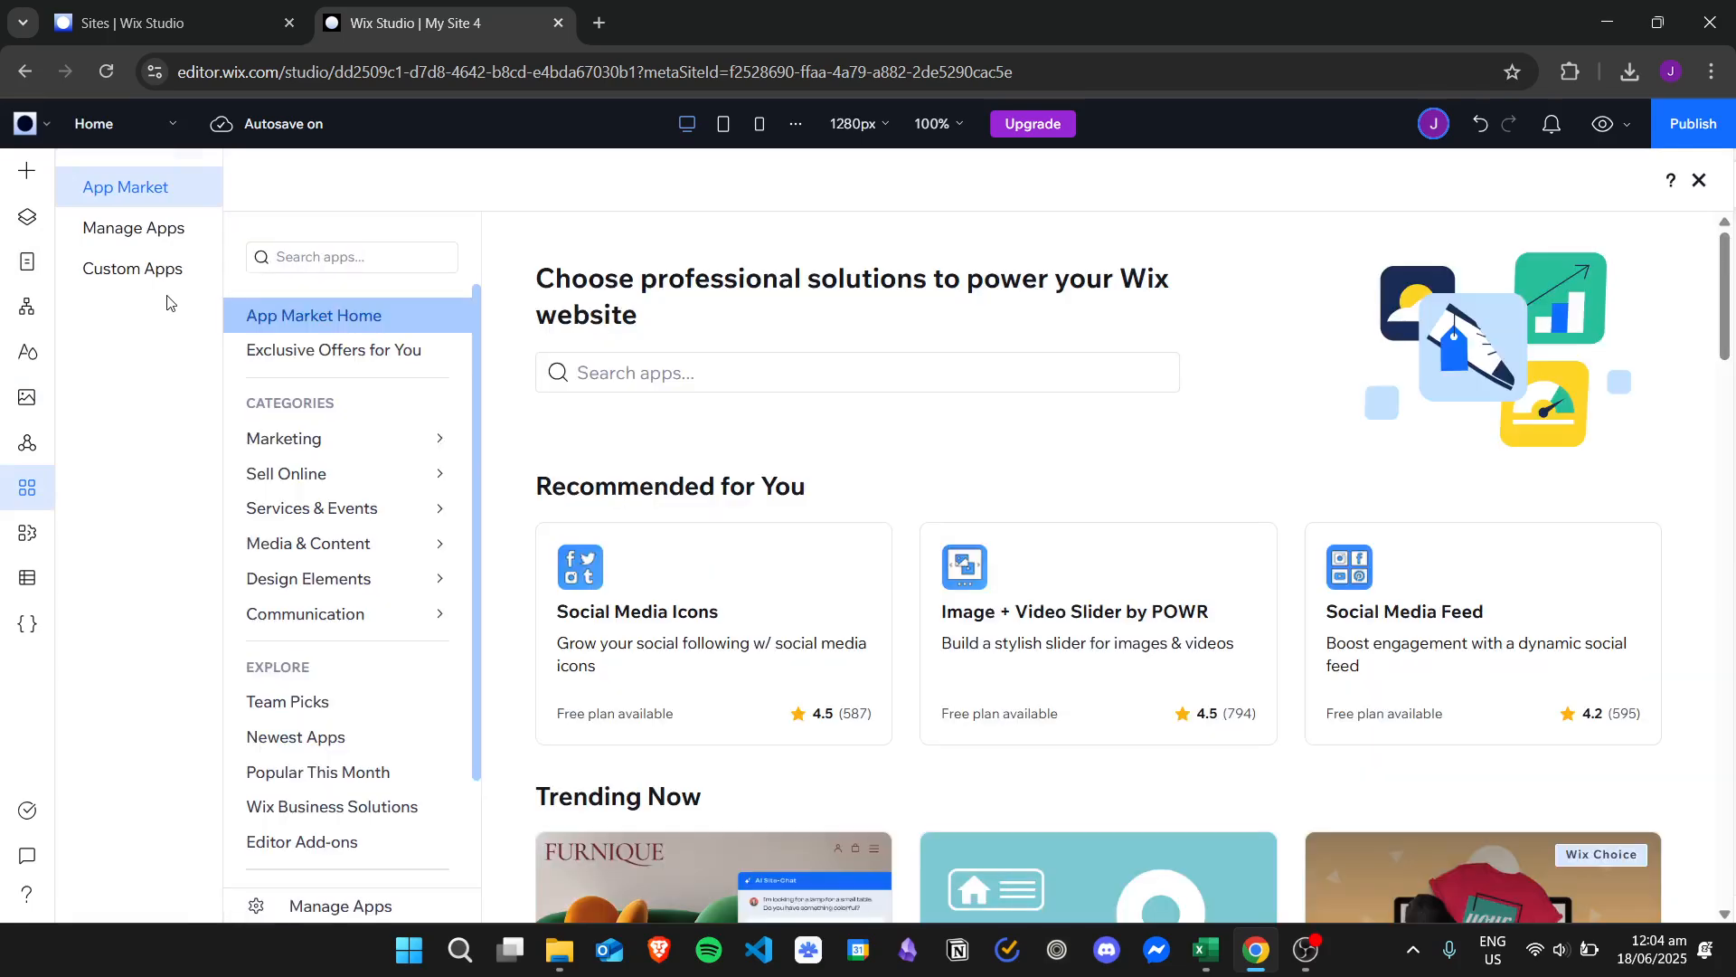
left_click(658, 370)
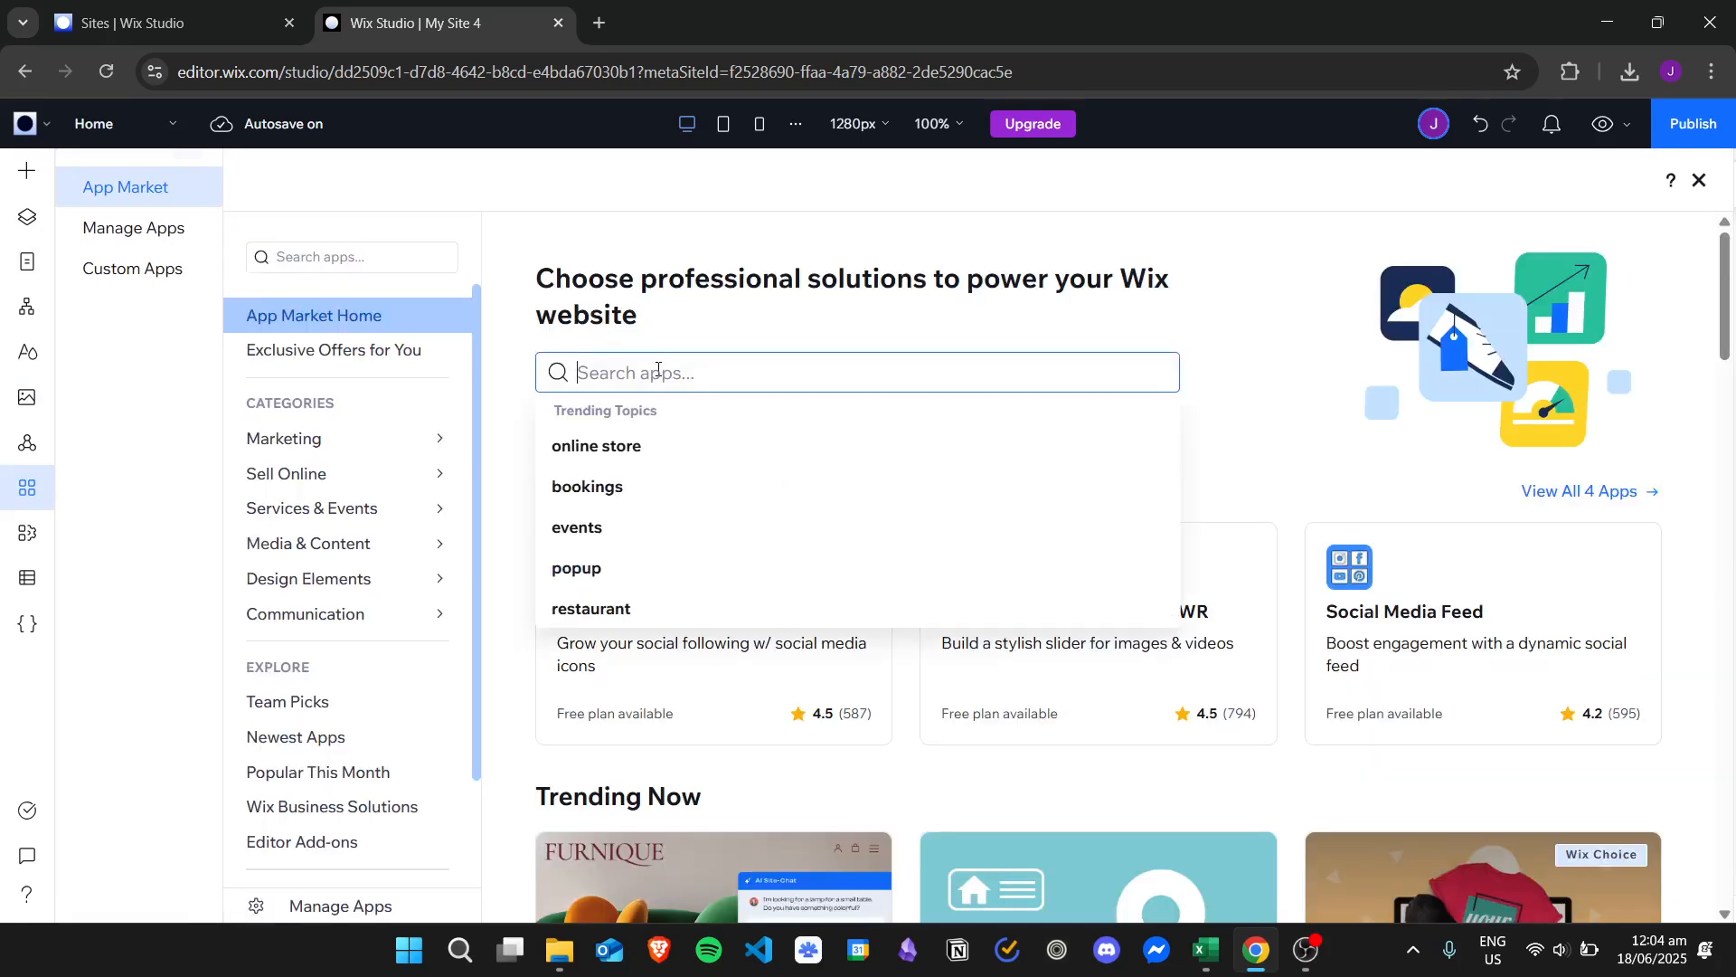
type("faq")
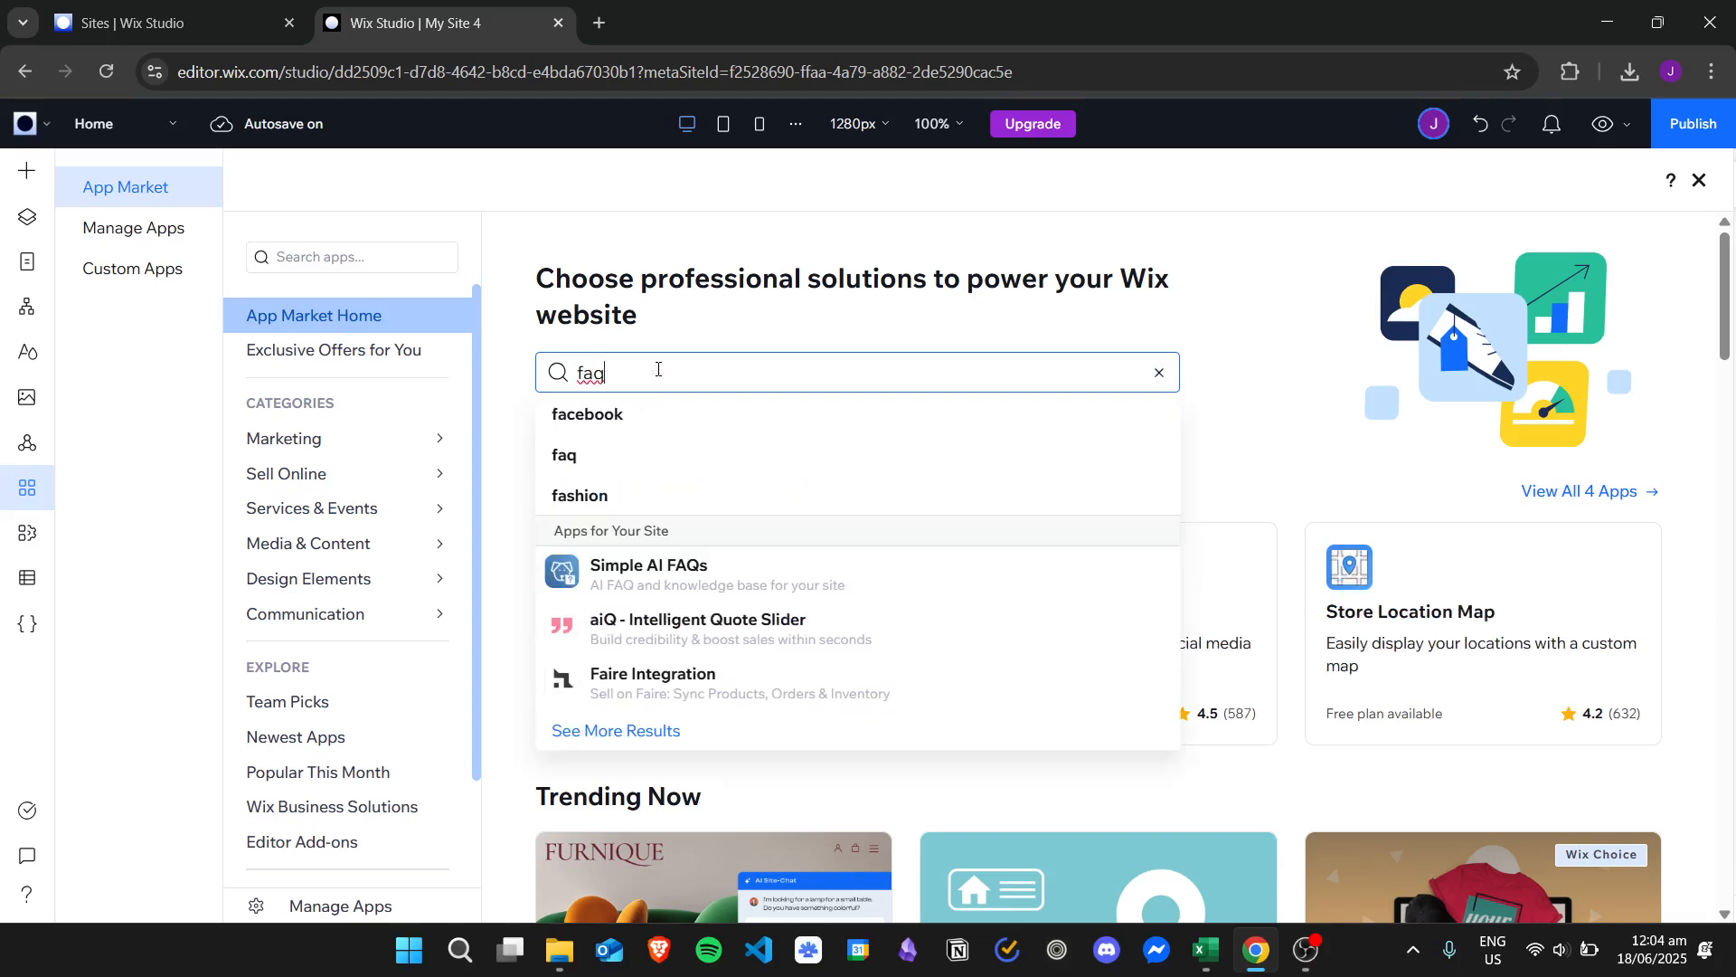
key("Return")
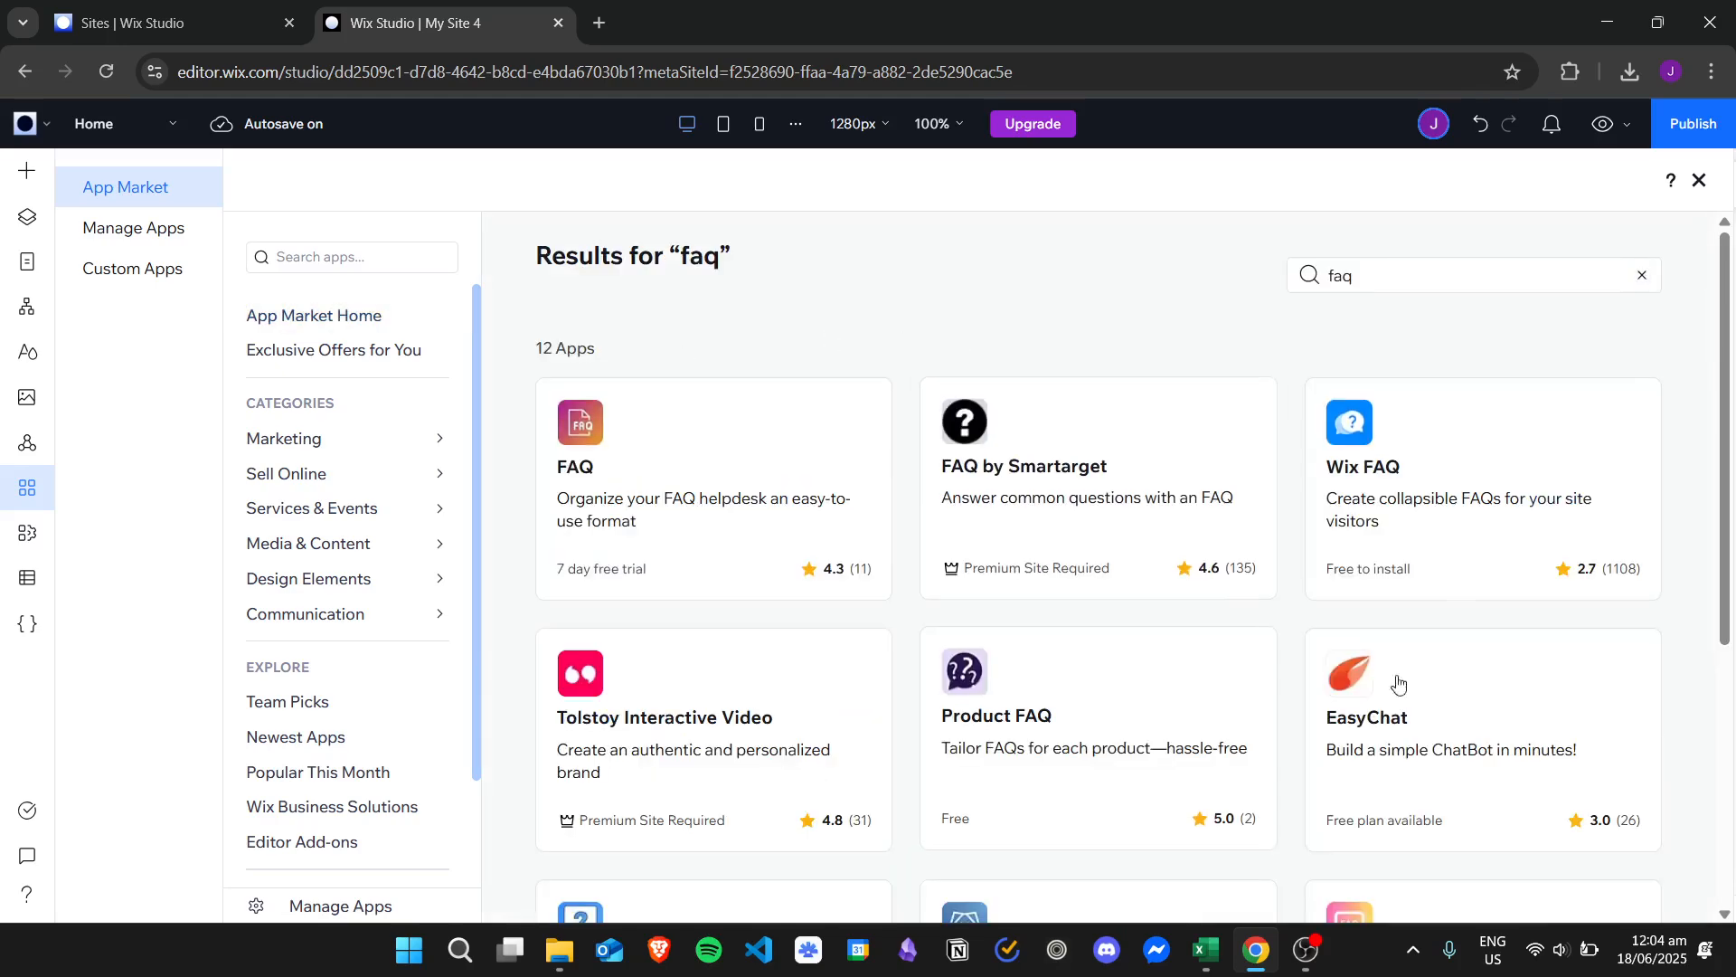
left_click_drag(1727, 329, 1733, 380)
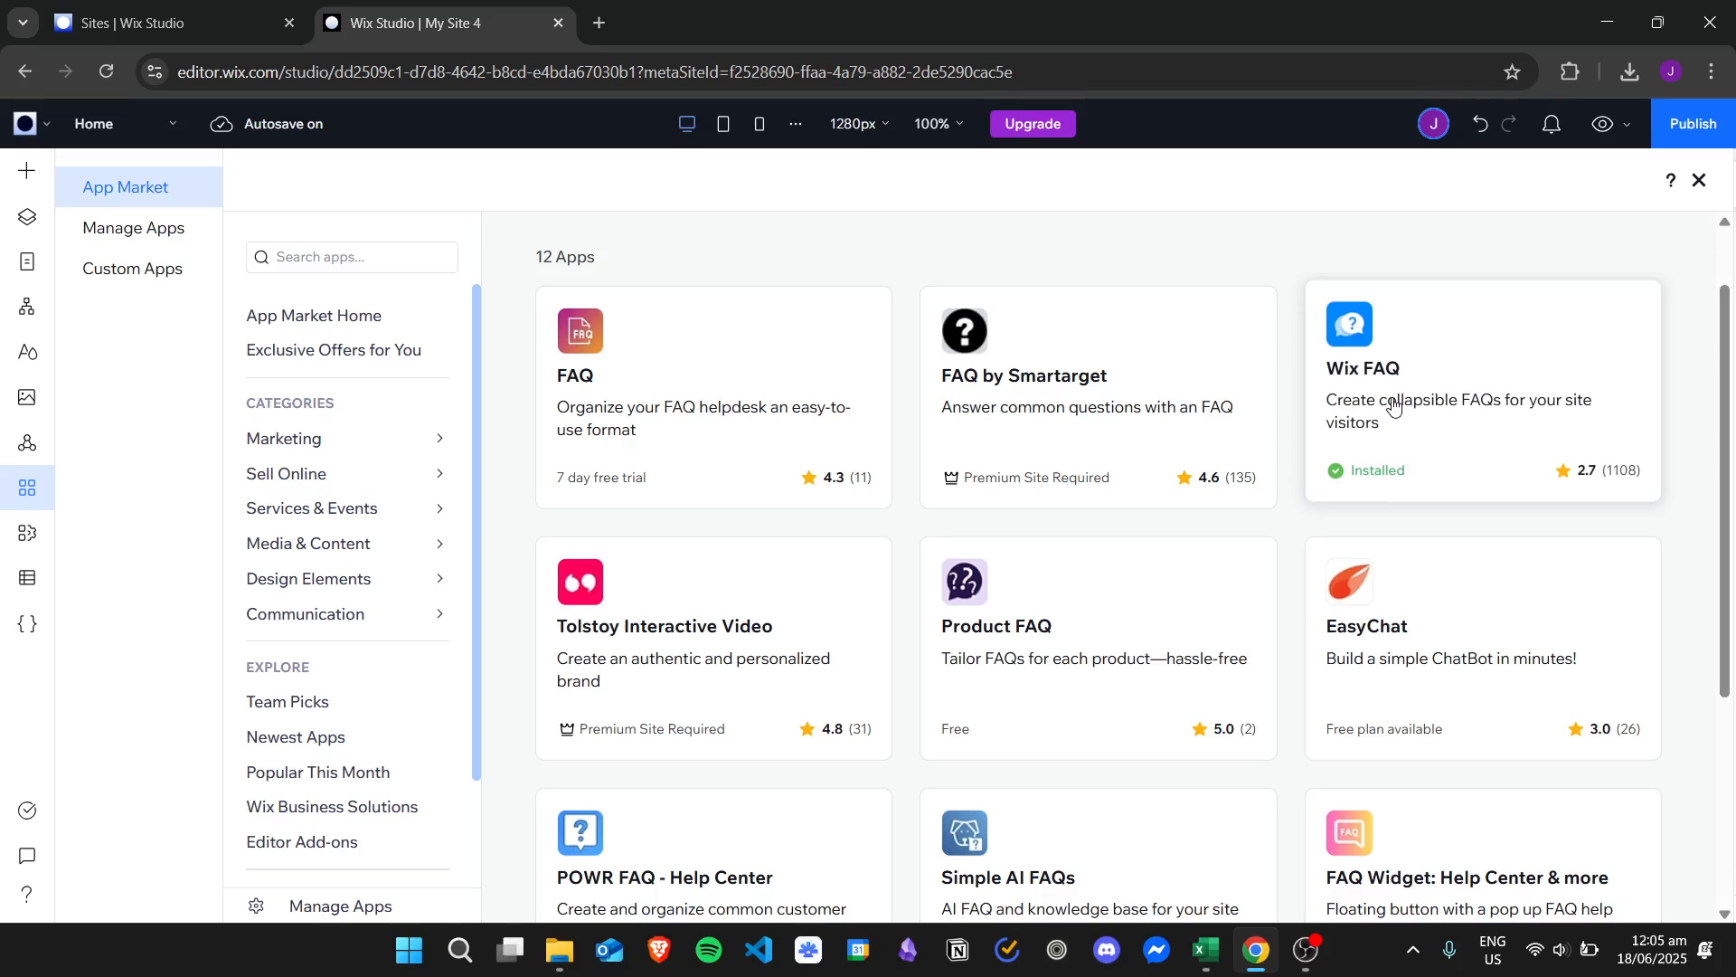
left_click(1481, 399)
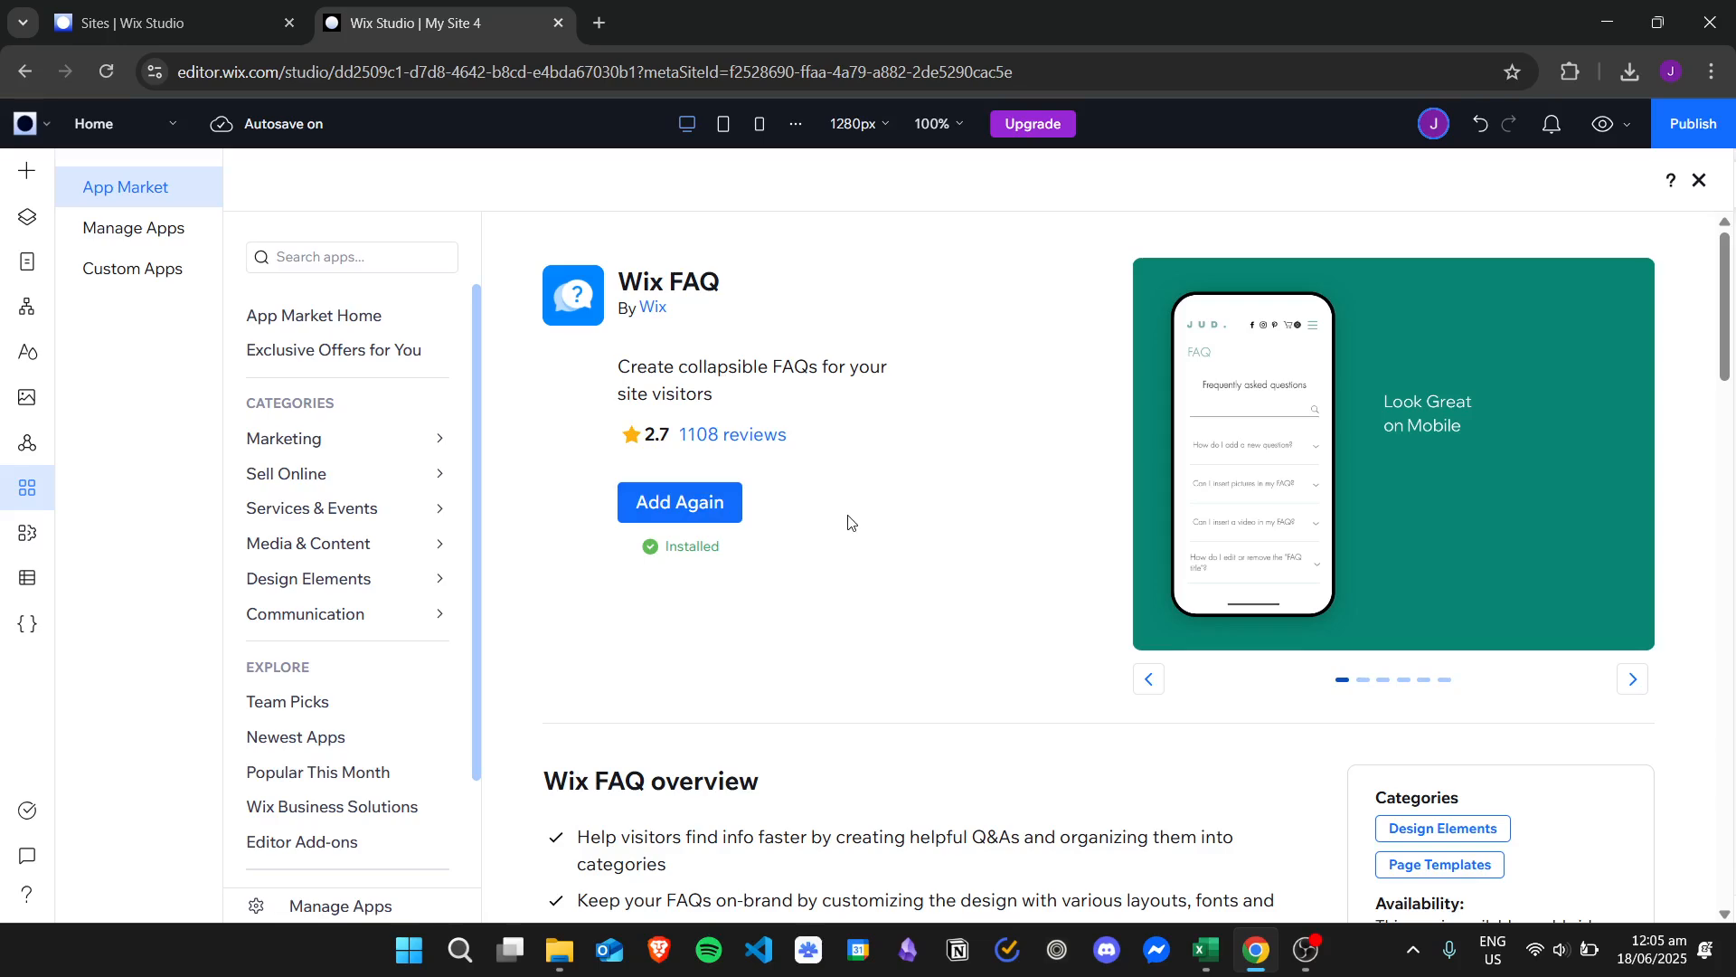
left_click(719, 508)
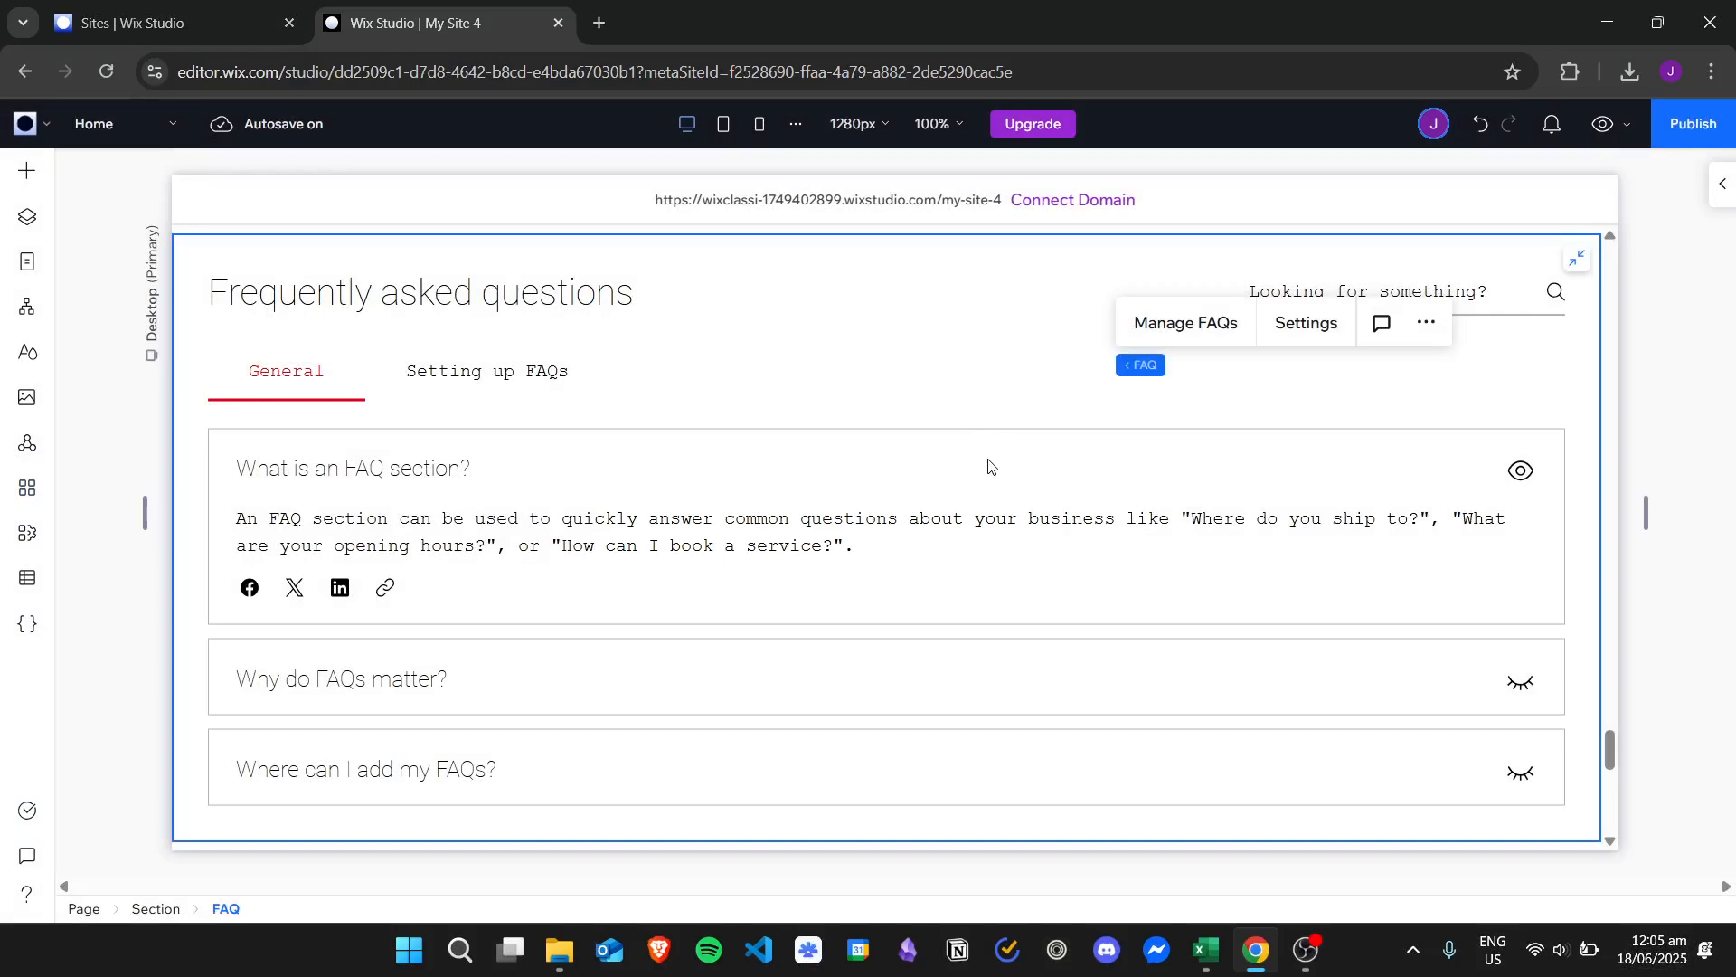
Open the title and search display settings of the FAQ widget, keeping the widget's title visible beside them
mouse_move(1615, 742)
left_mouse_down()
mouse_move(1621, 776)
mouse_move(1627, 741)
left_mouse_up()
scroll(1631, 747, "down", 1)
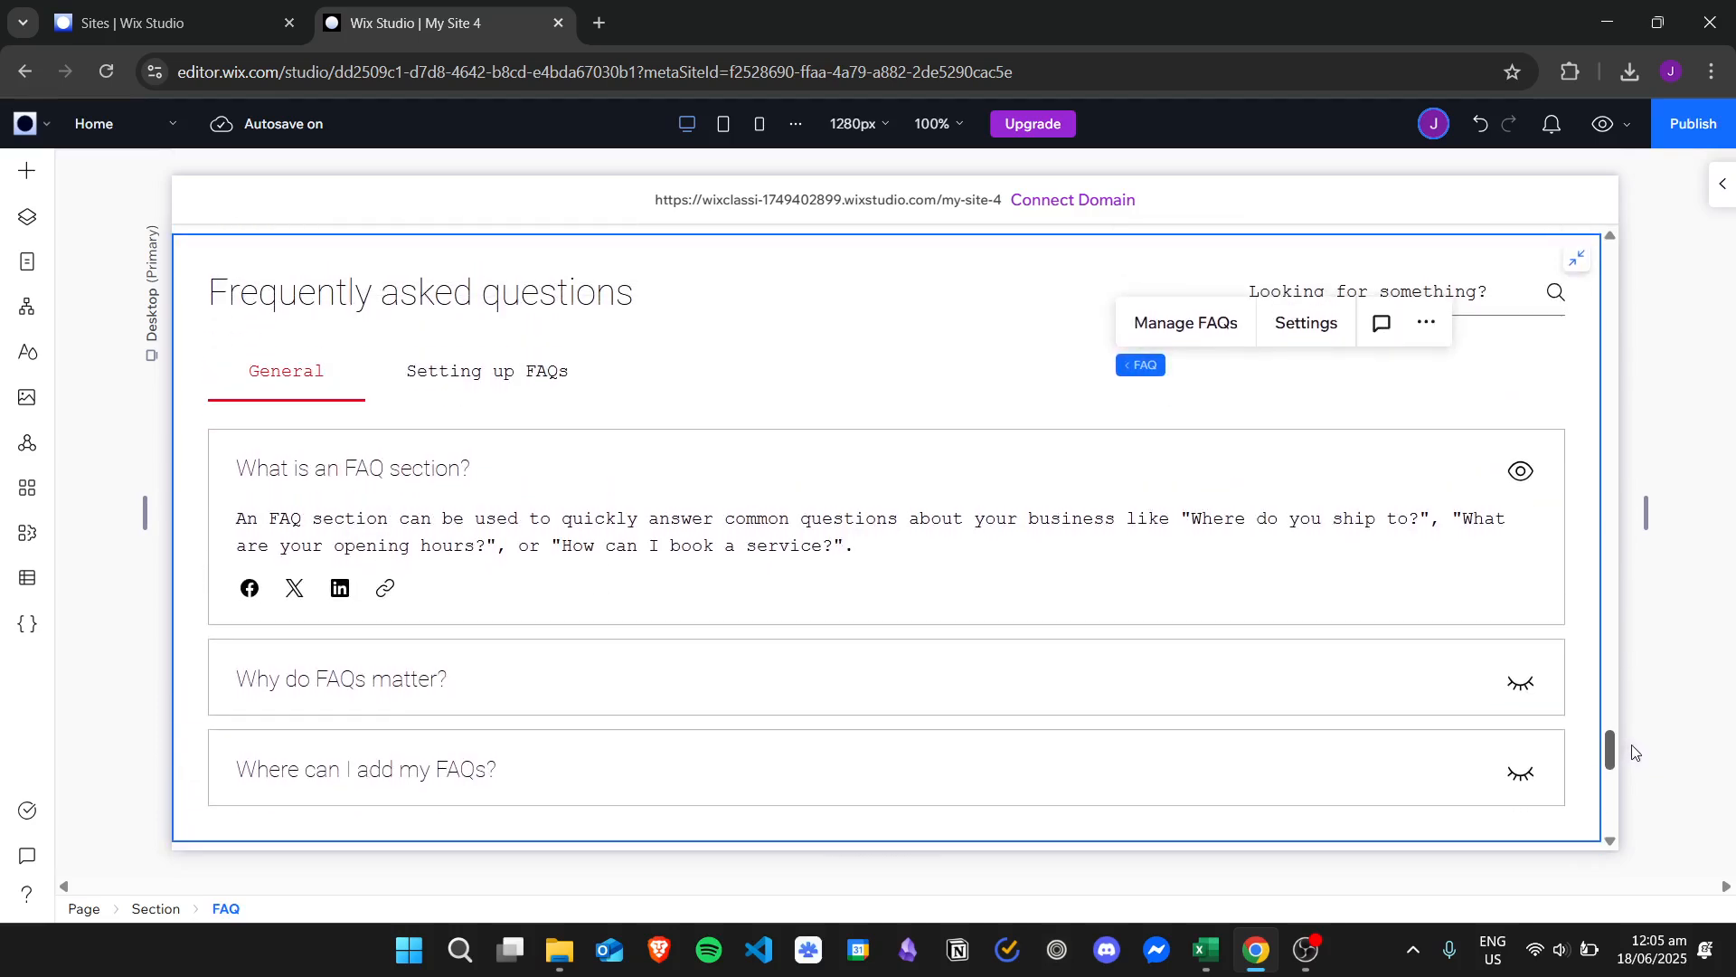
left_click(1309, 312)
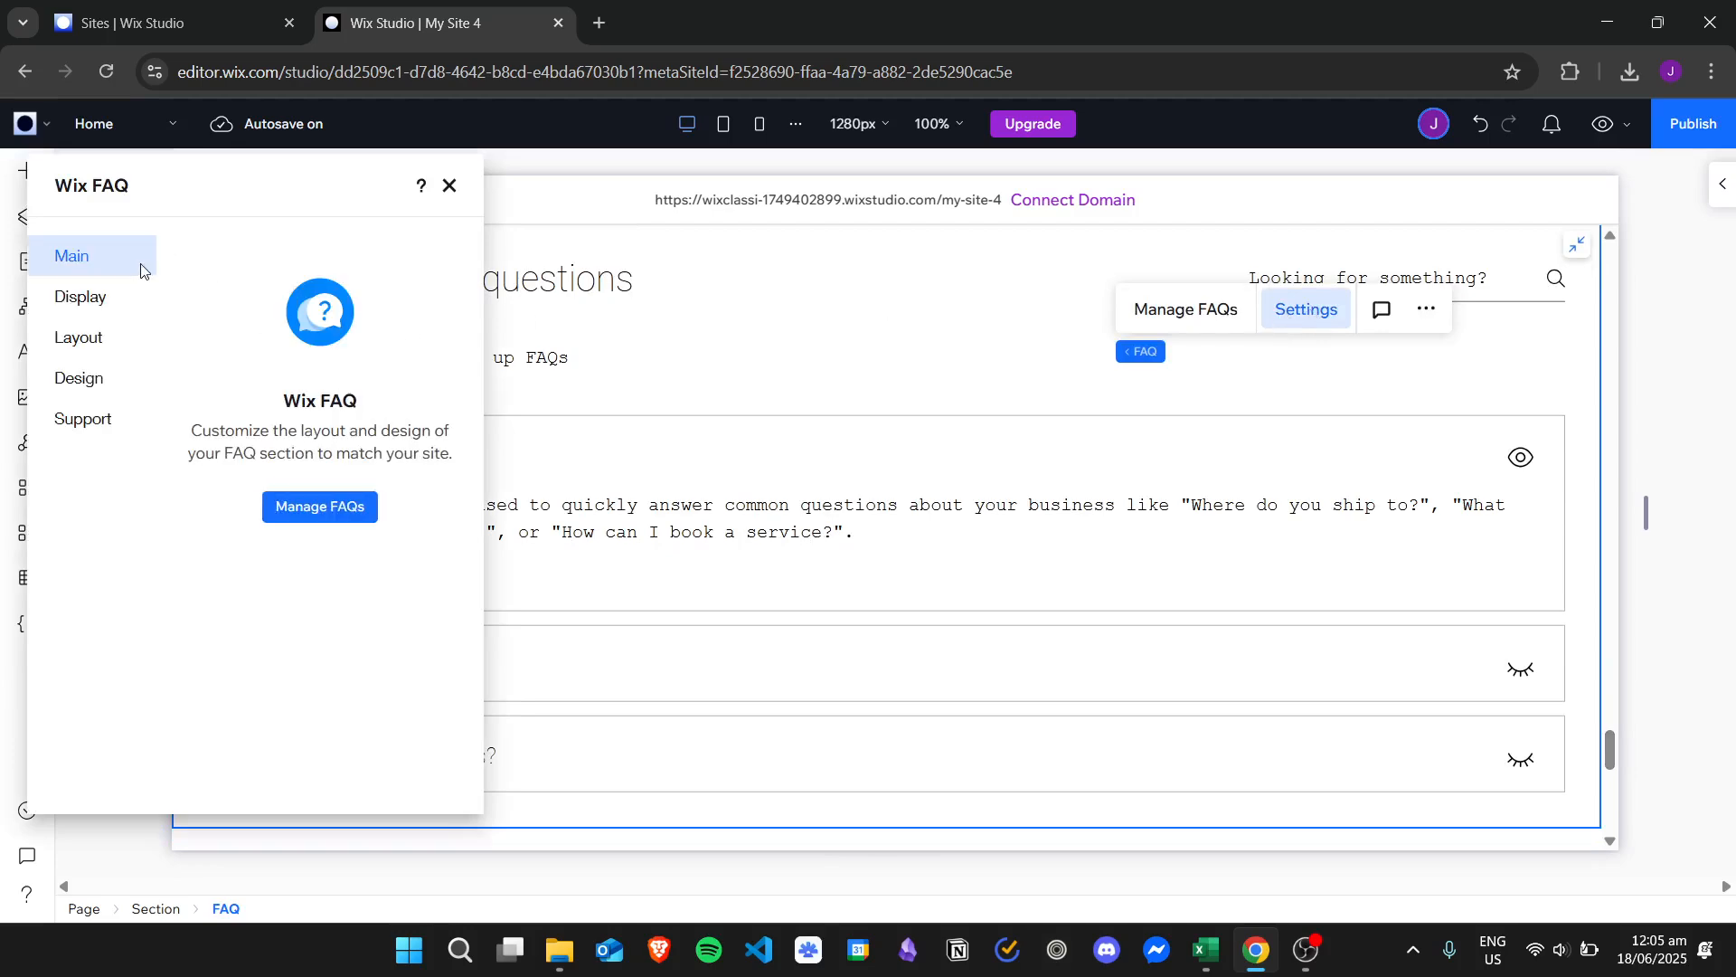
left_click(101, 311)
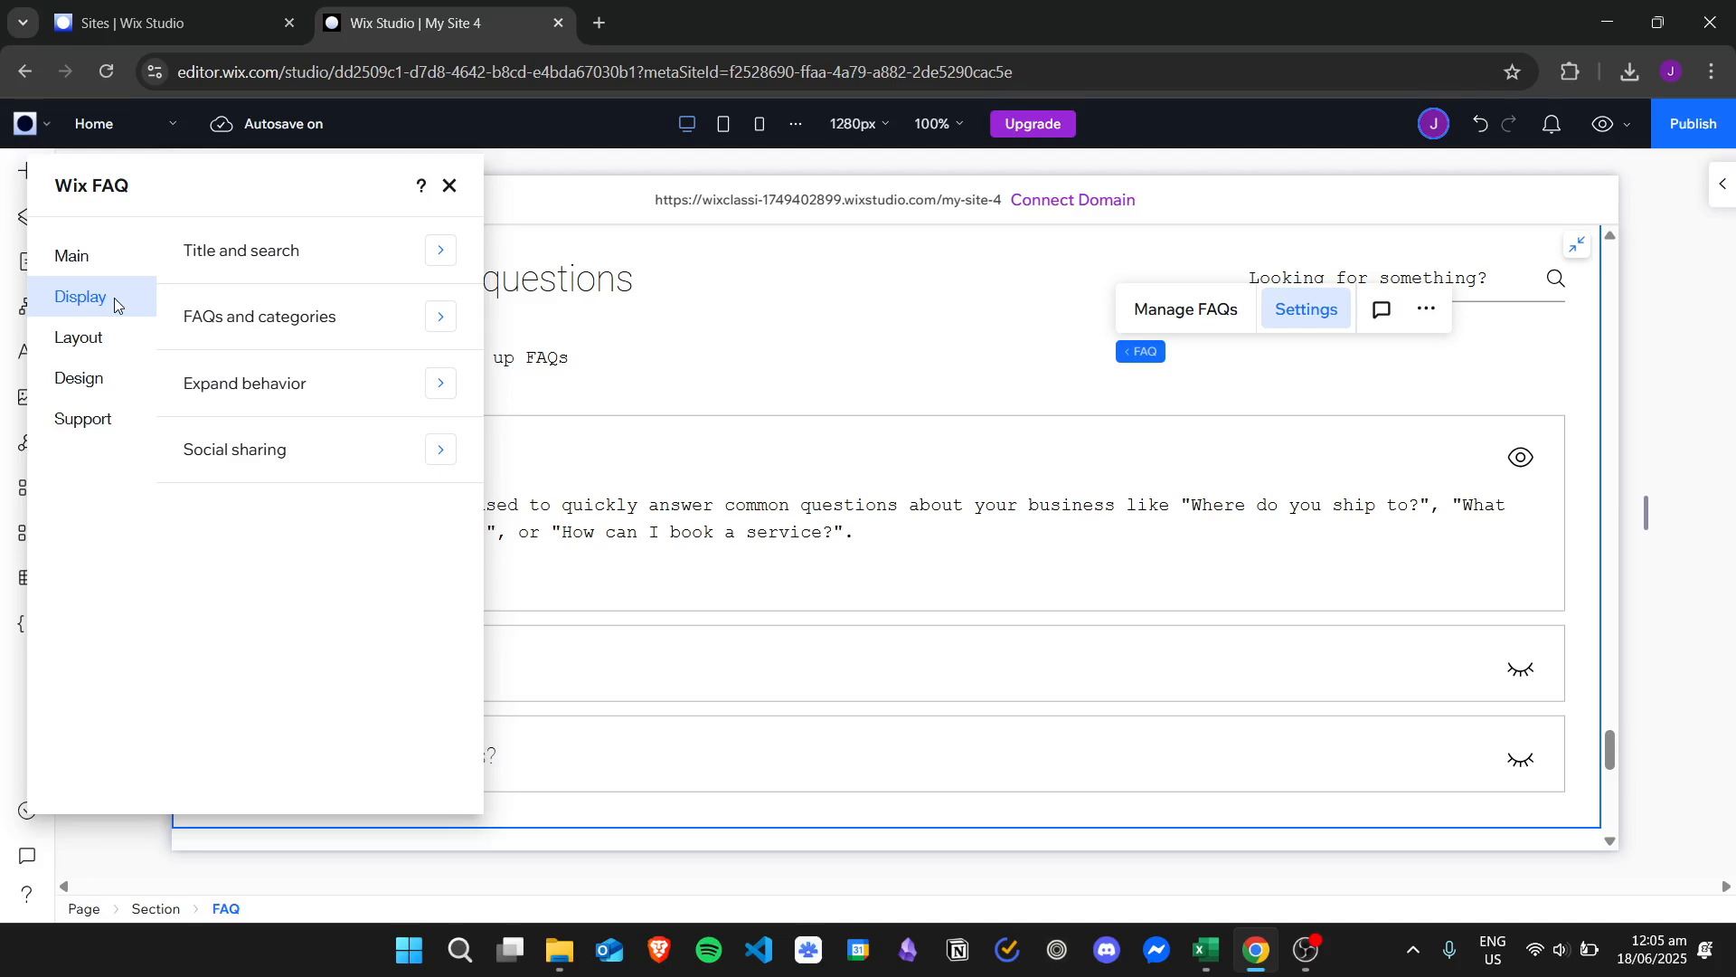
left_click(102, 342)
left_click(108, 300)
left_click(440, 251)
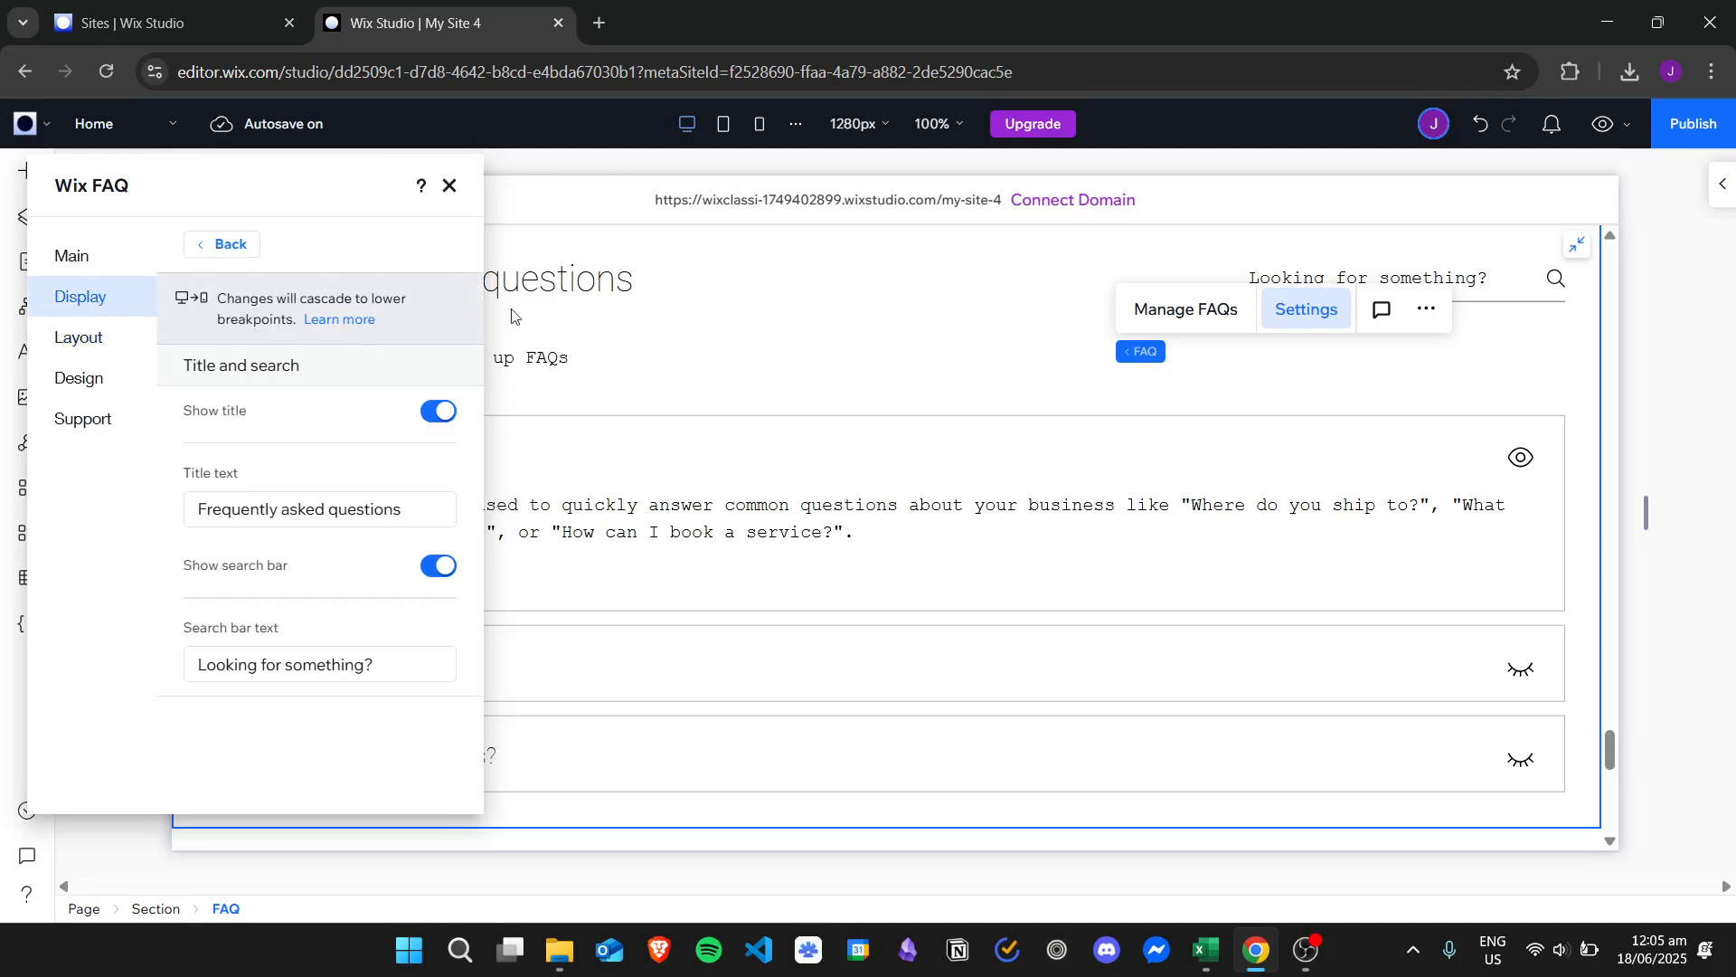
left_click_drag(304, 181, 1309, 210)
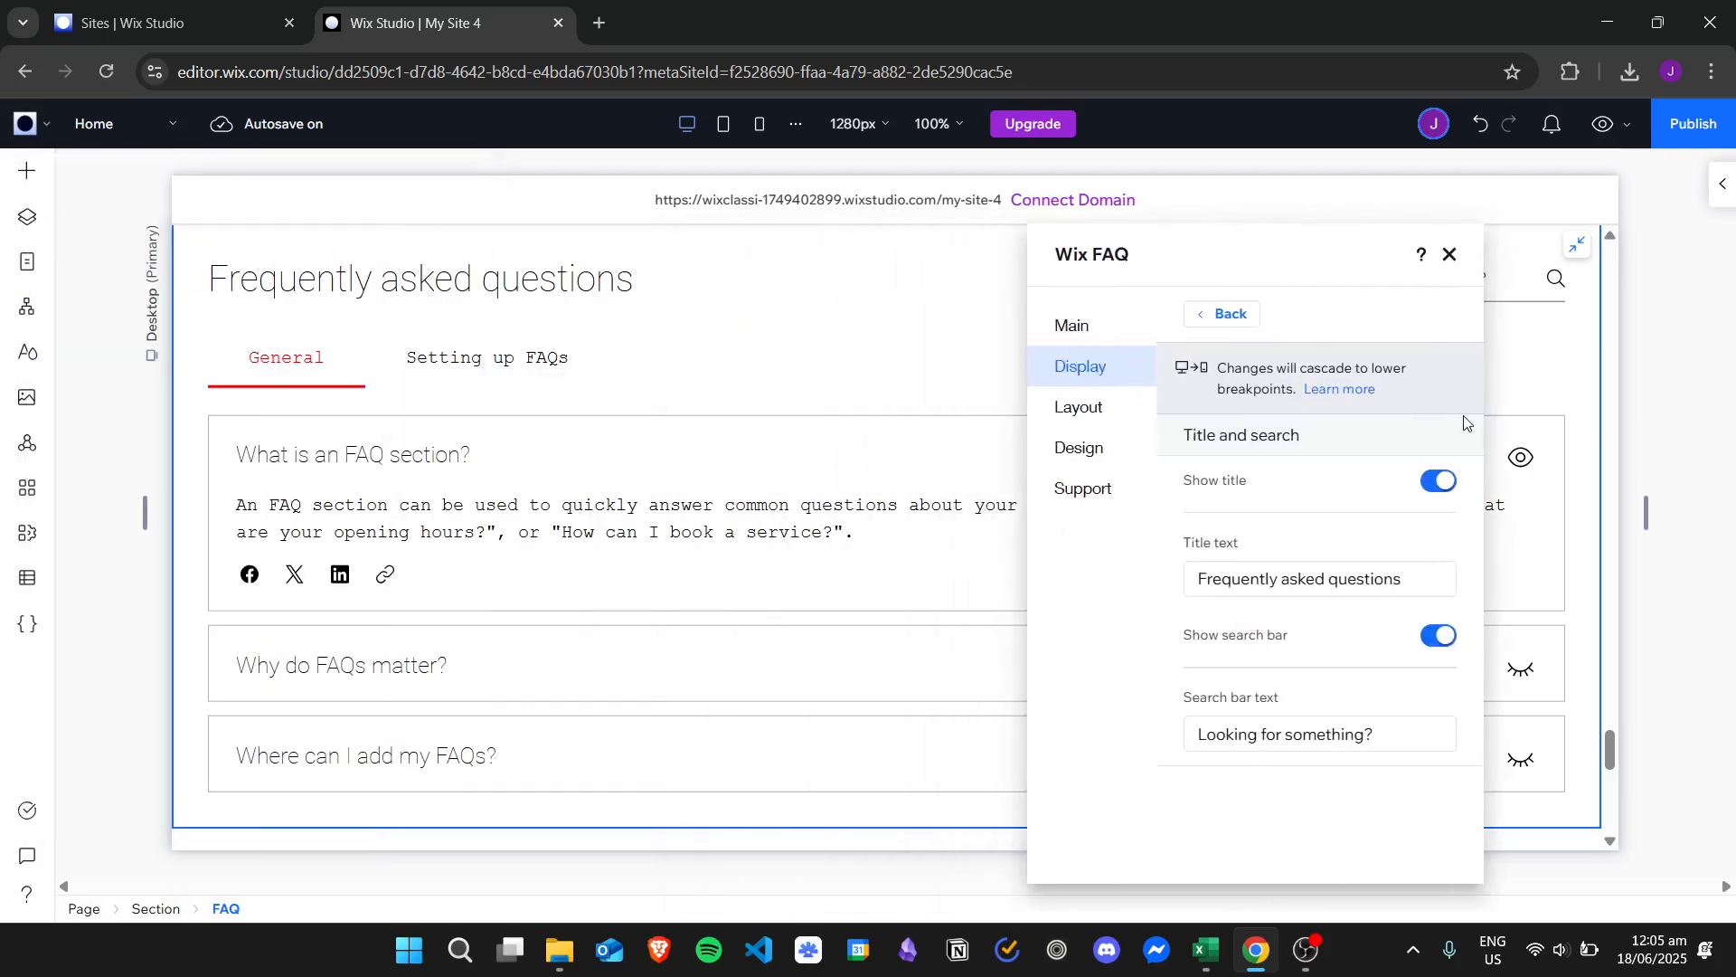
Try hiding the FAQ title and show it again
left_click(1442, 487)
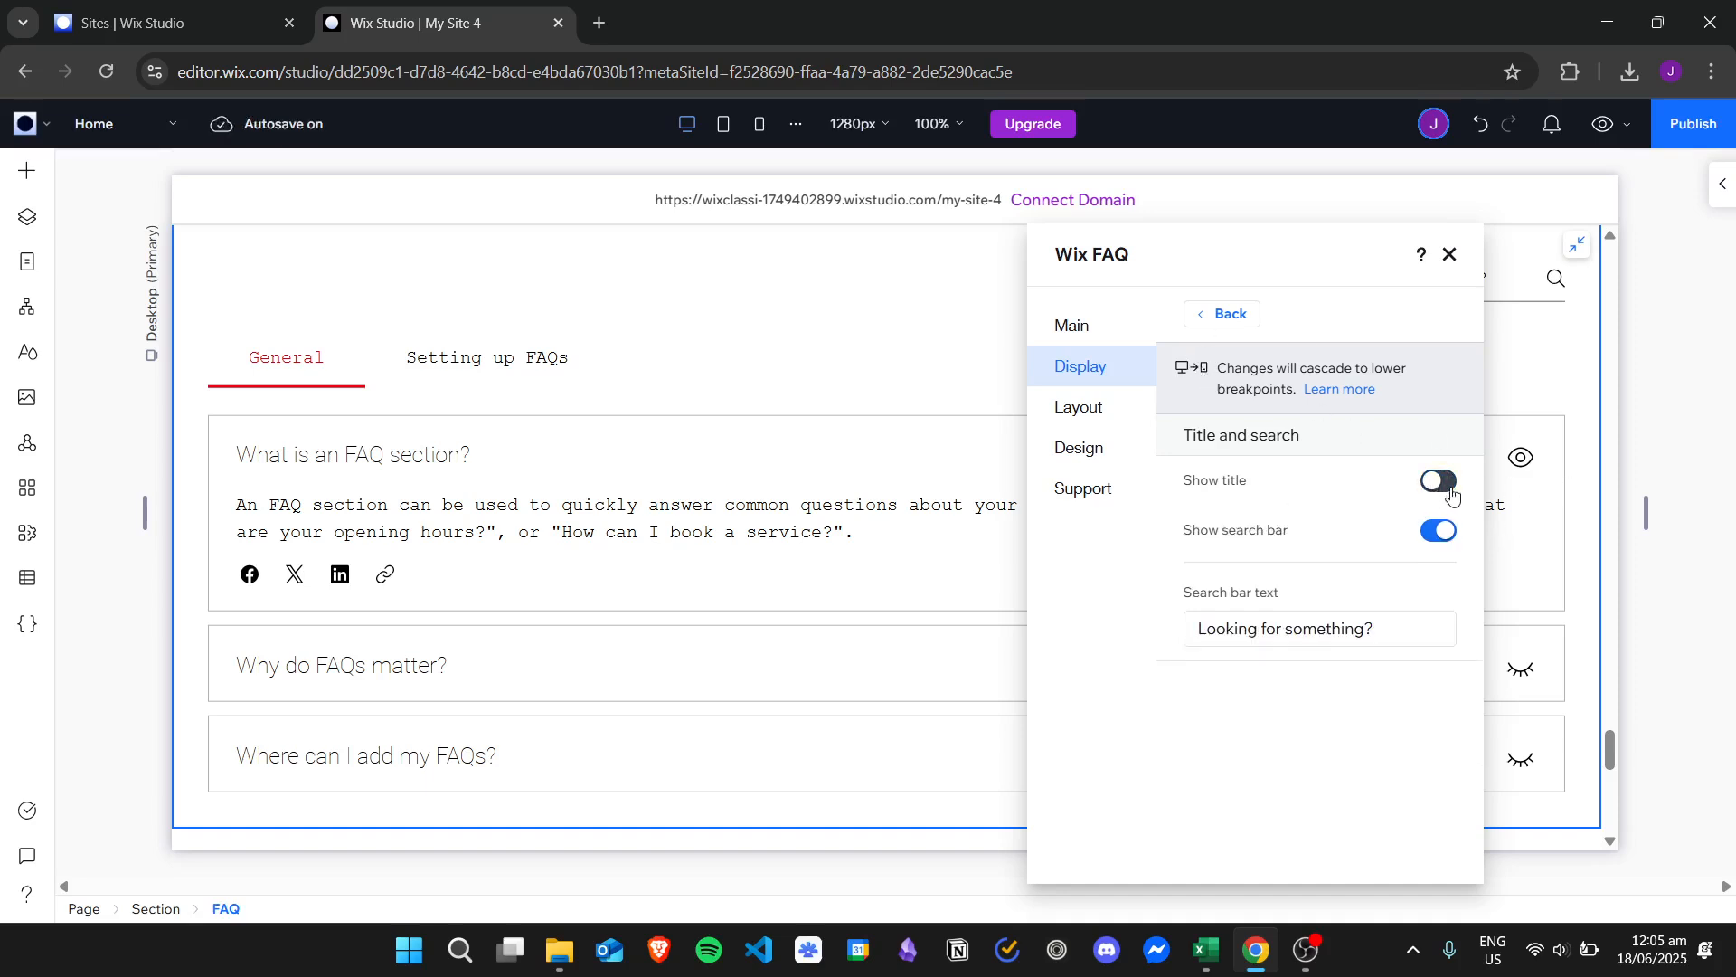
left_click(1434, 484)
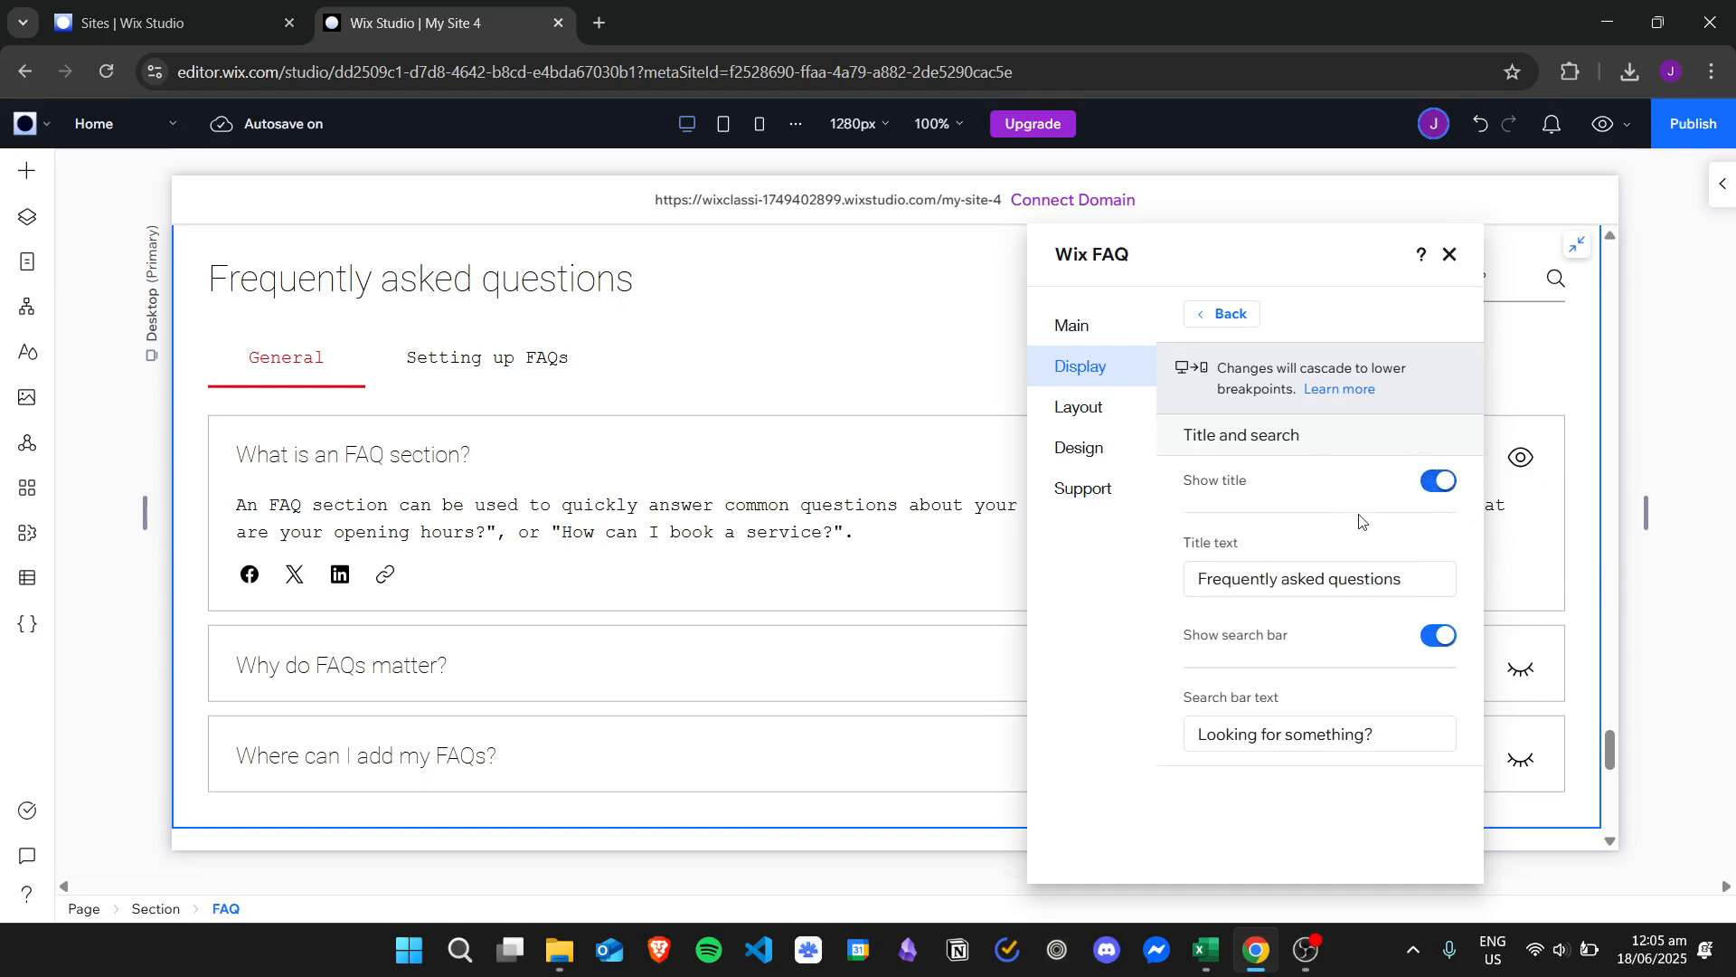
Set the FAQ widget's title text to "FAQ"
left_click_drag(1402, 583, 1263, 572)
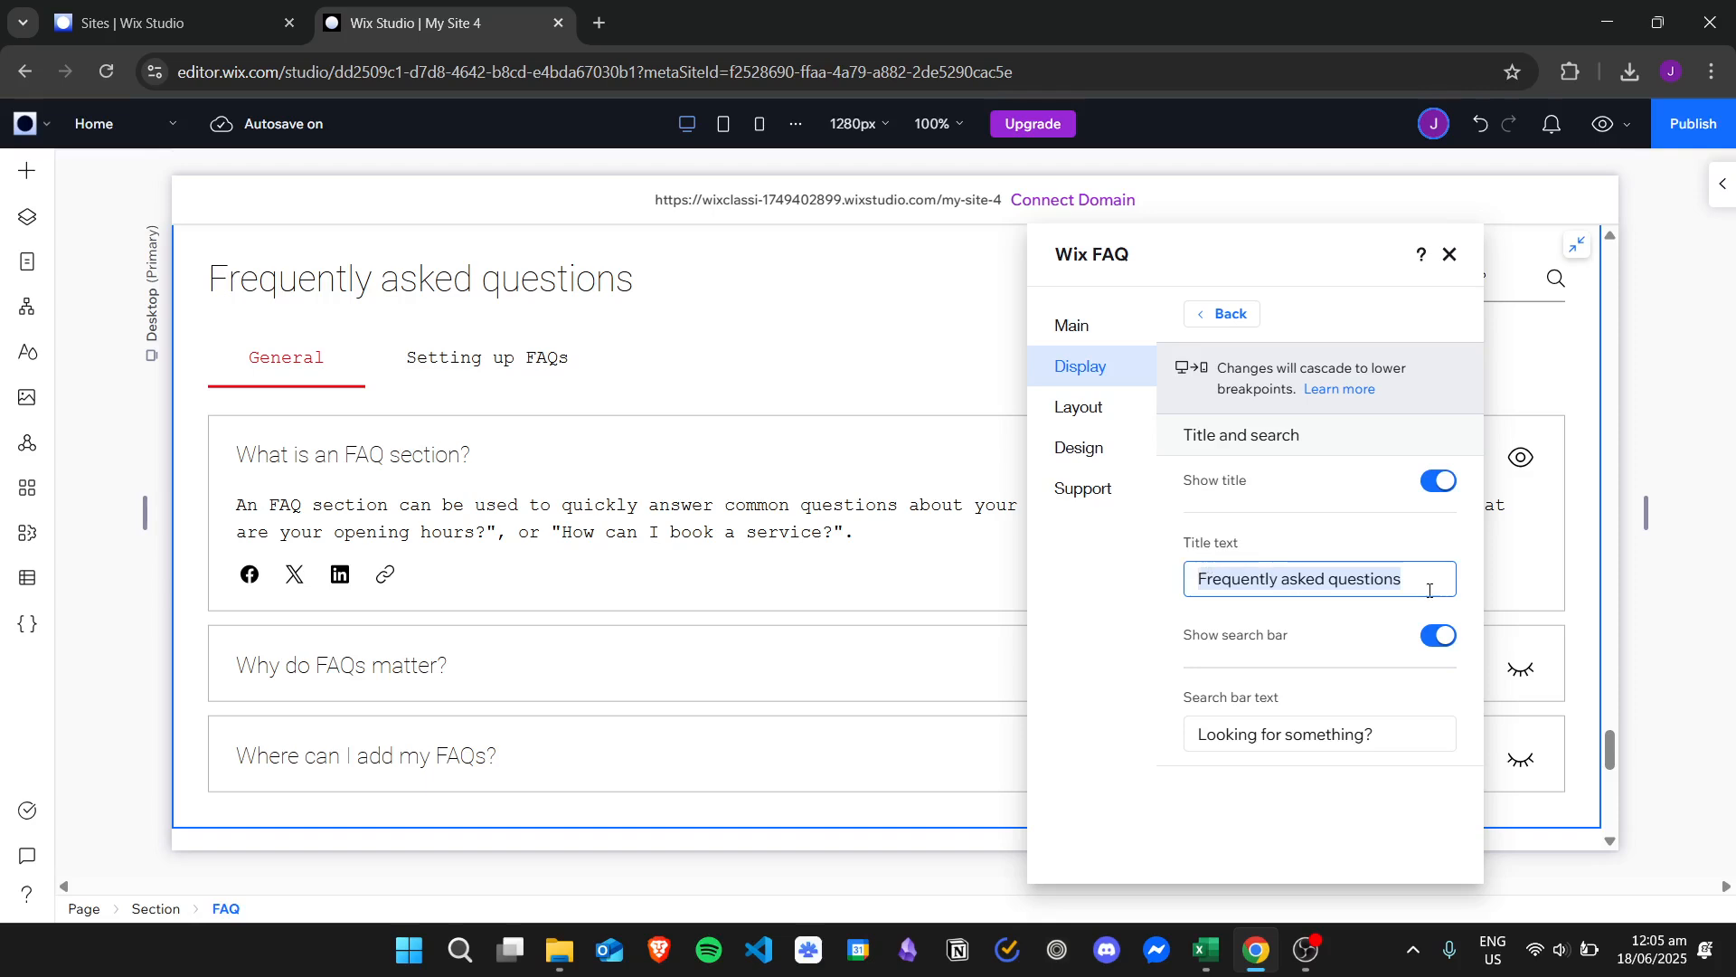
left_click(1413, 586)
key("ctrl+a")
type("FAQ")
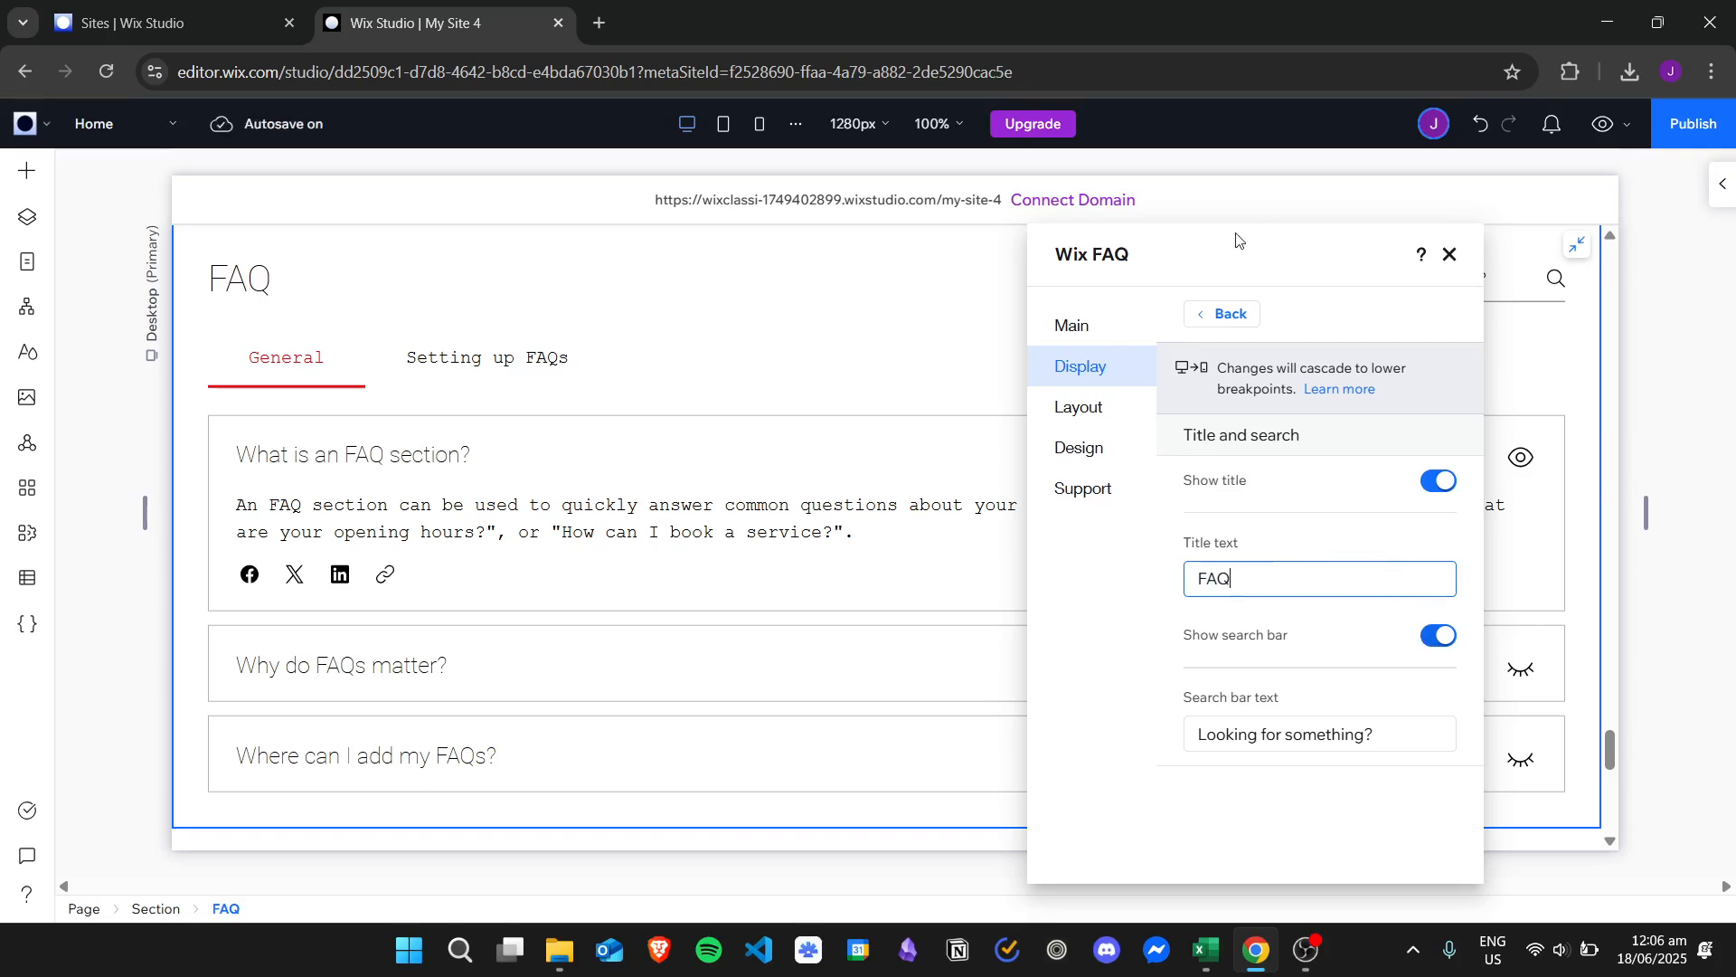
Try hiding the FAQ search bar and show it again
left_click_drag(1236, 240, 788, 235)
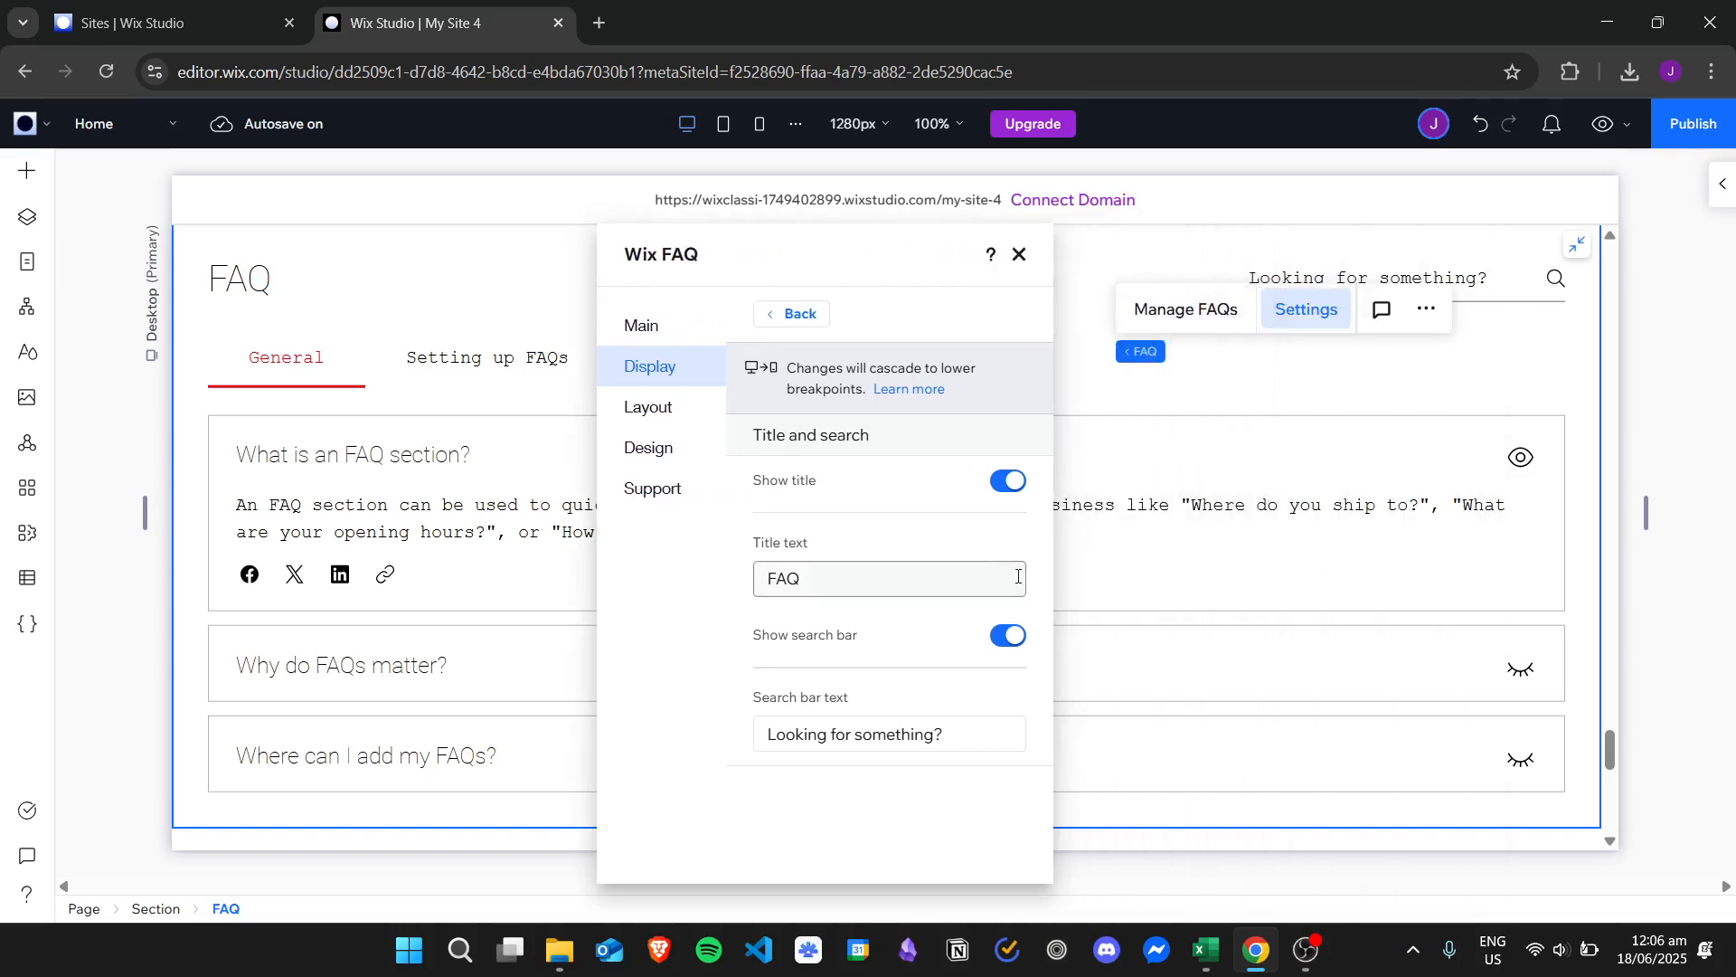
left_click(1011, 636)
left_click(1005, 635)
Try the List layout for the FAQ widget and settle on the Numbered layout
left_click(667, 335)
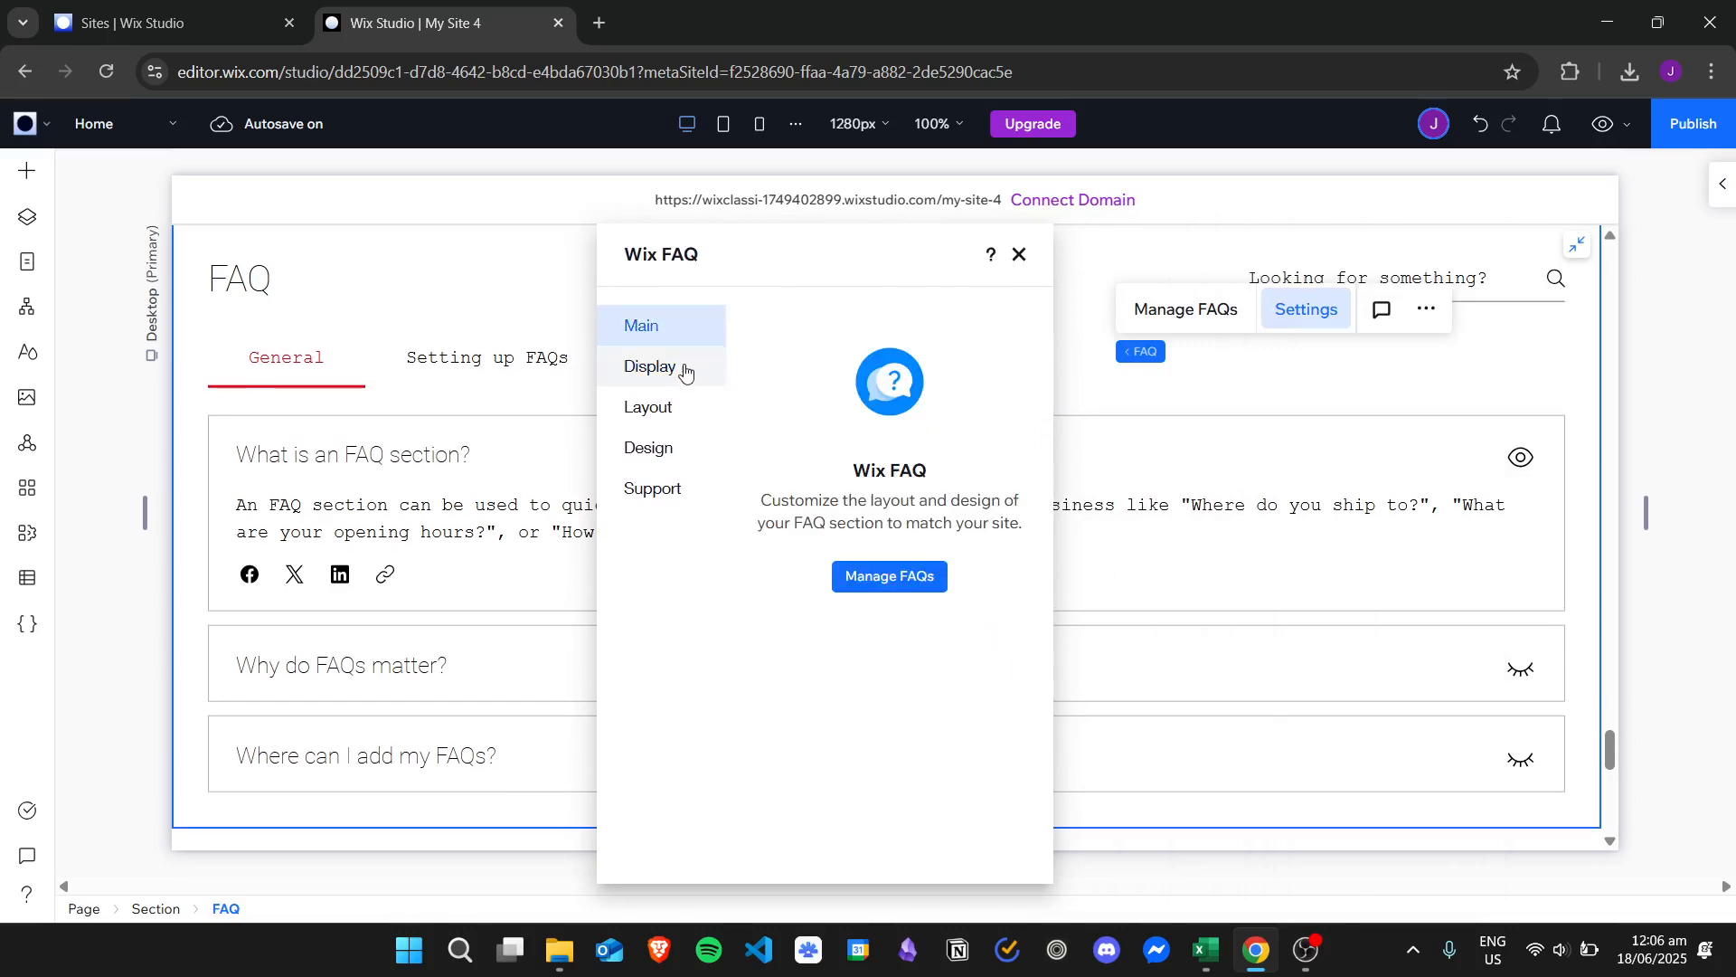
left_click(680, 367)
left_click(684, 407)
left_click(685, 449)
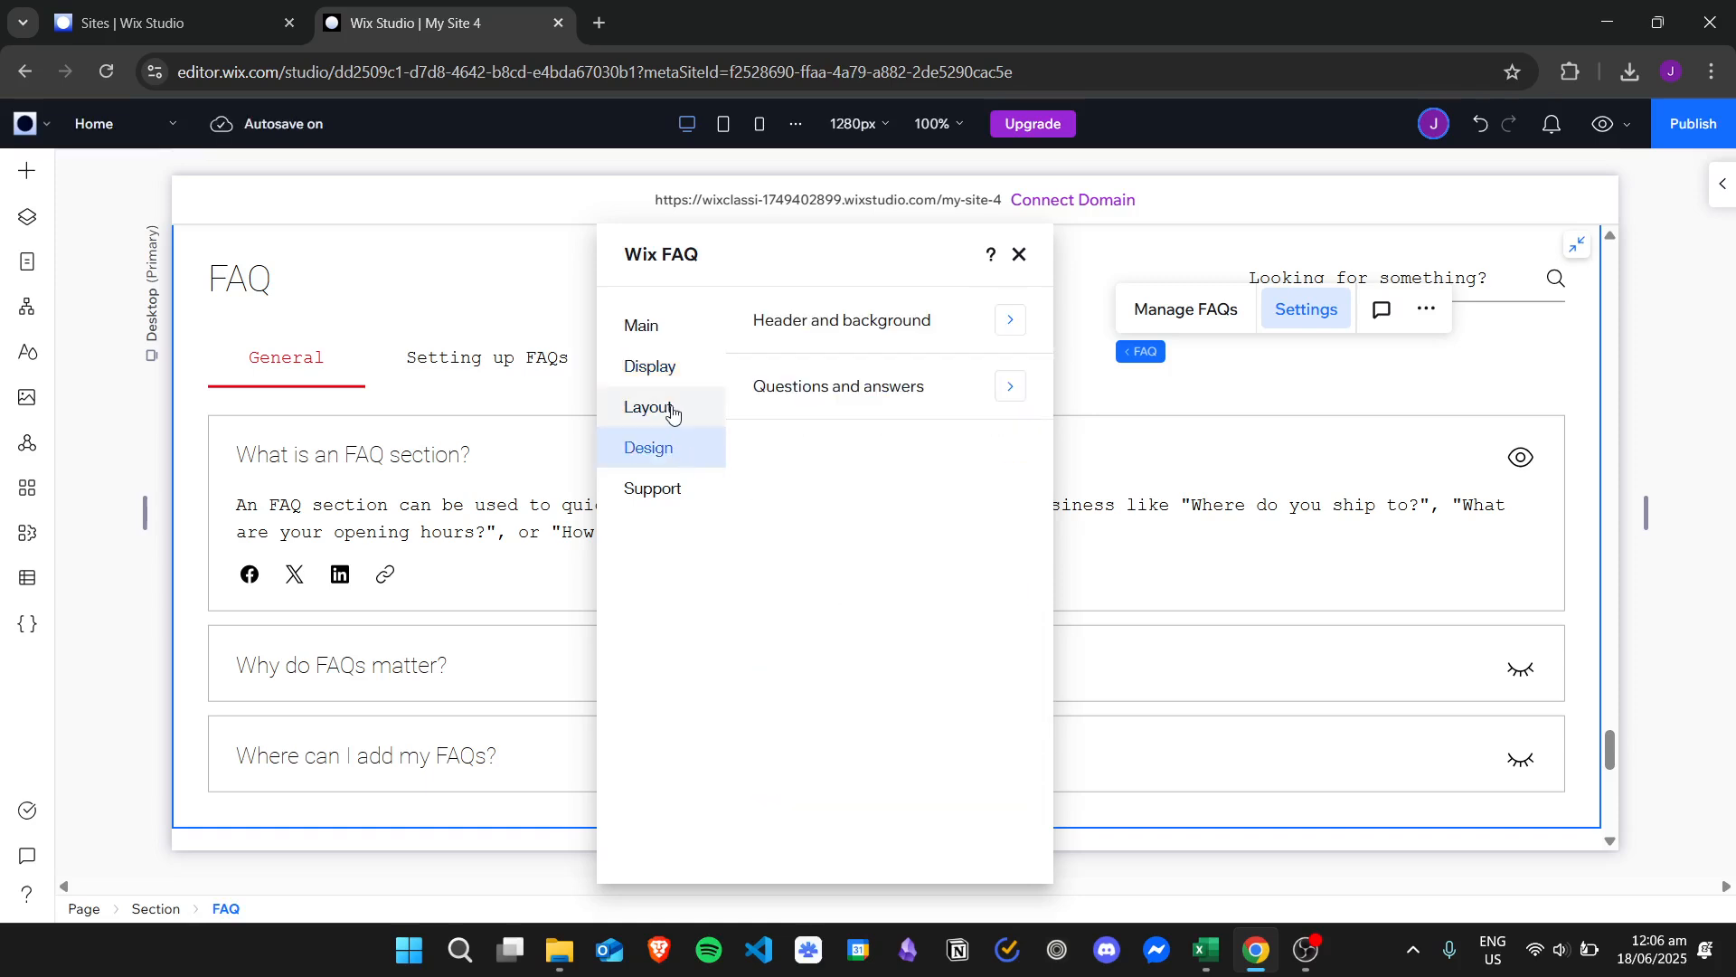
left_click(671, 414)
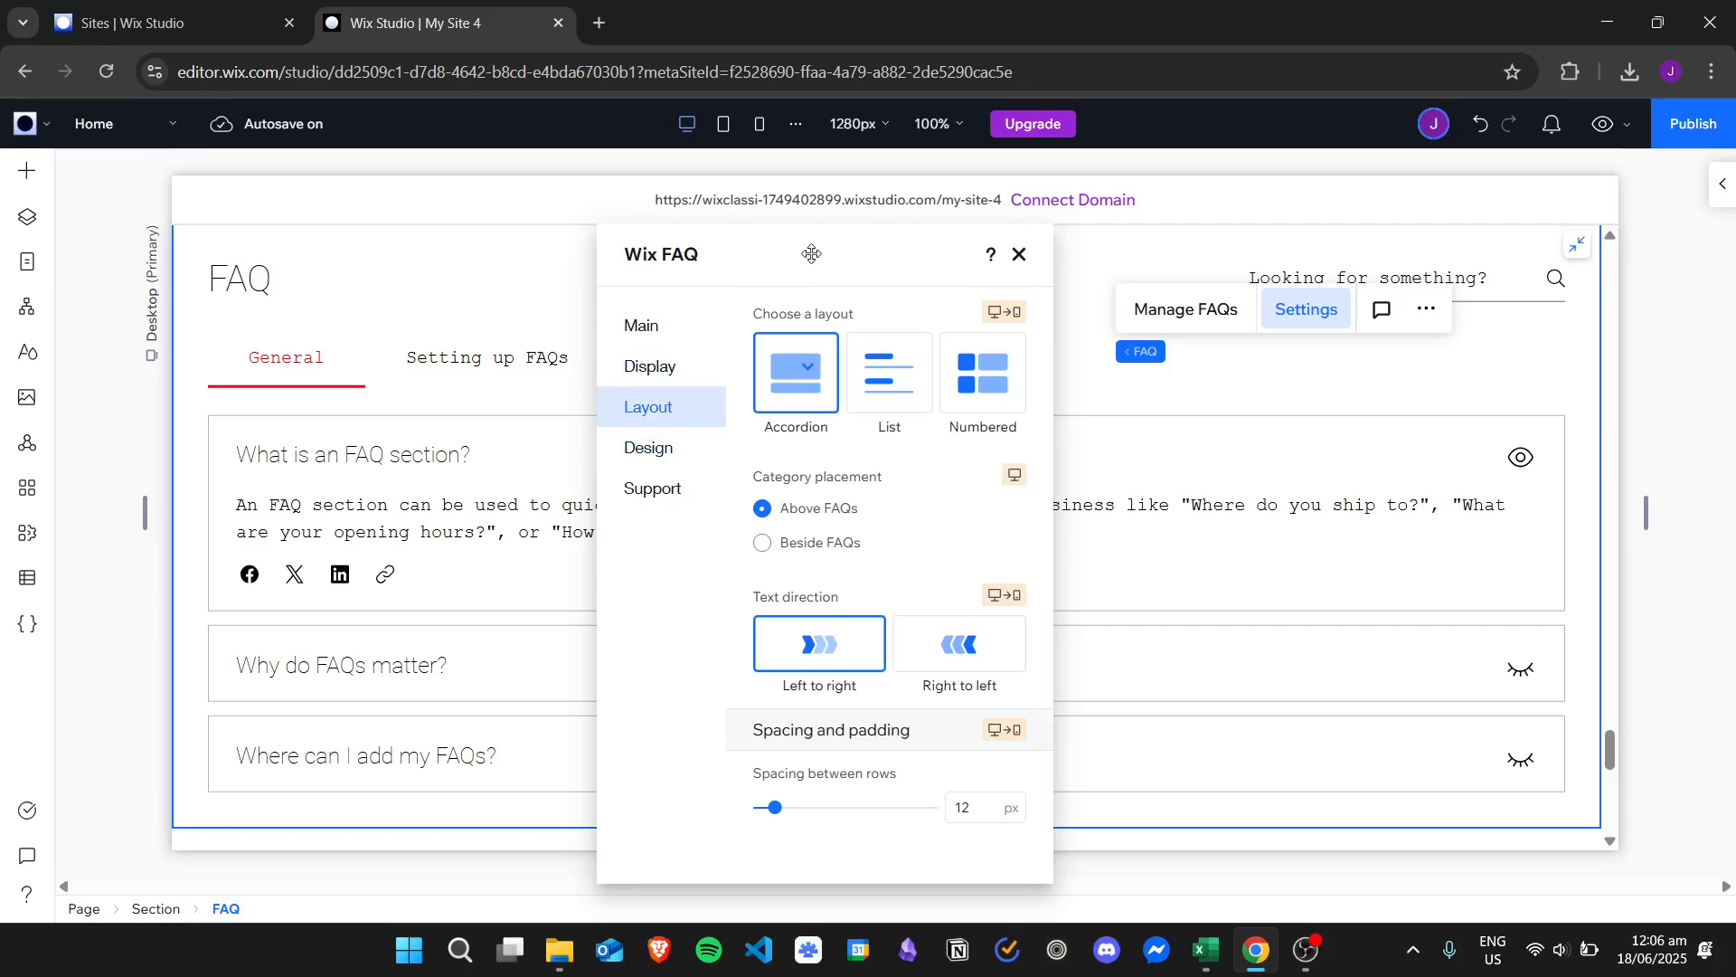
left_click_drag(811, 254, 1311, 254)
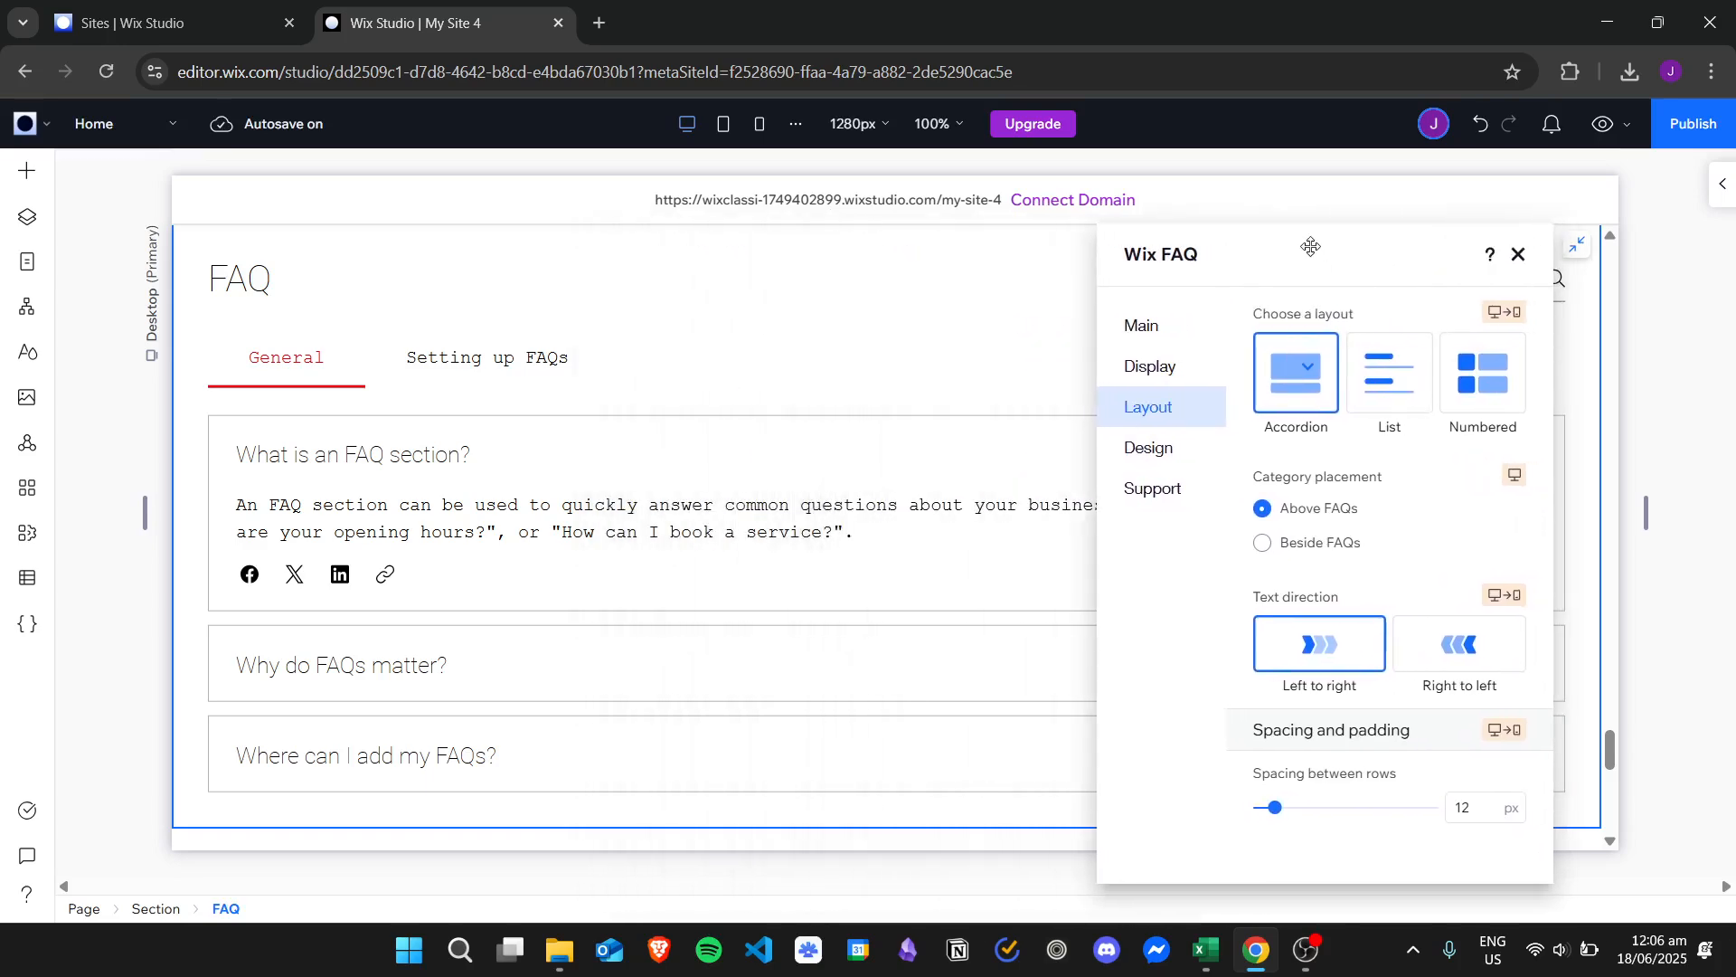
left_click(1388, 376)
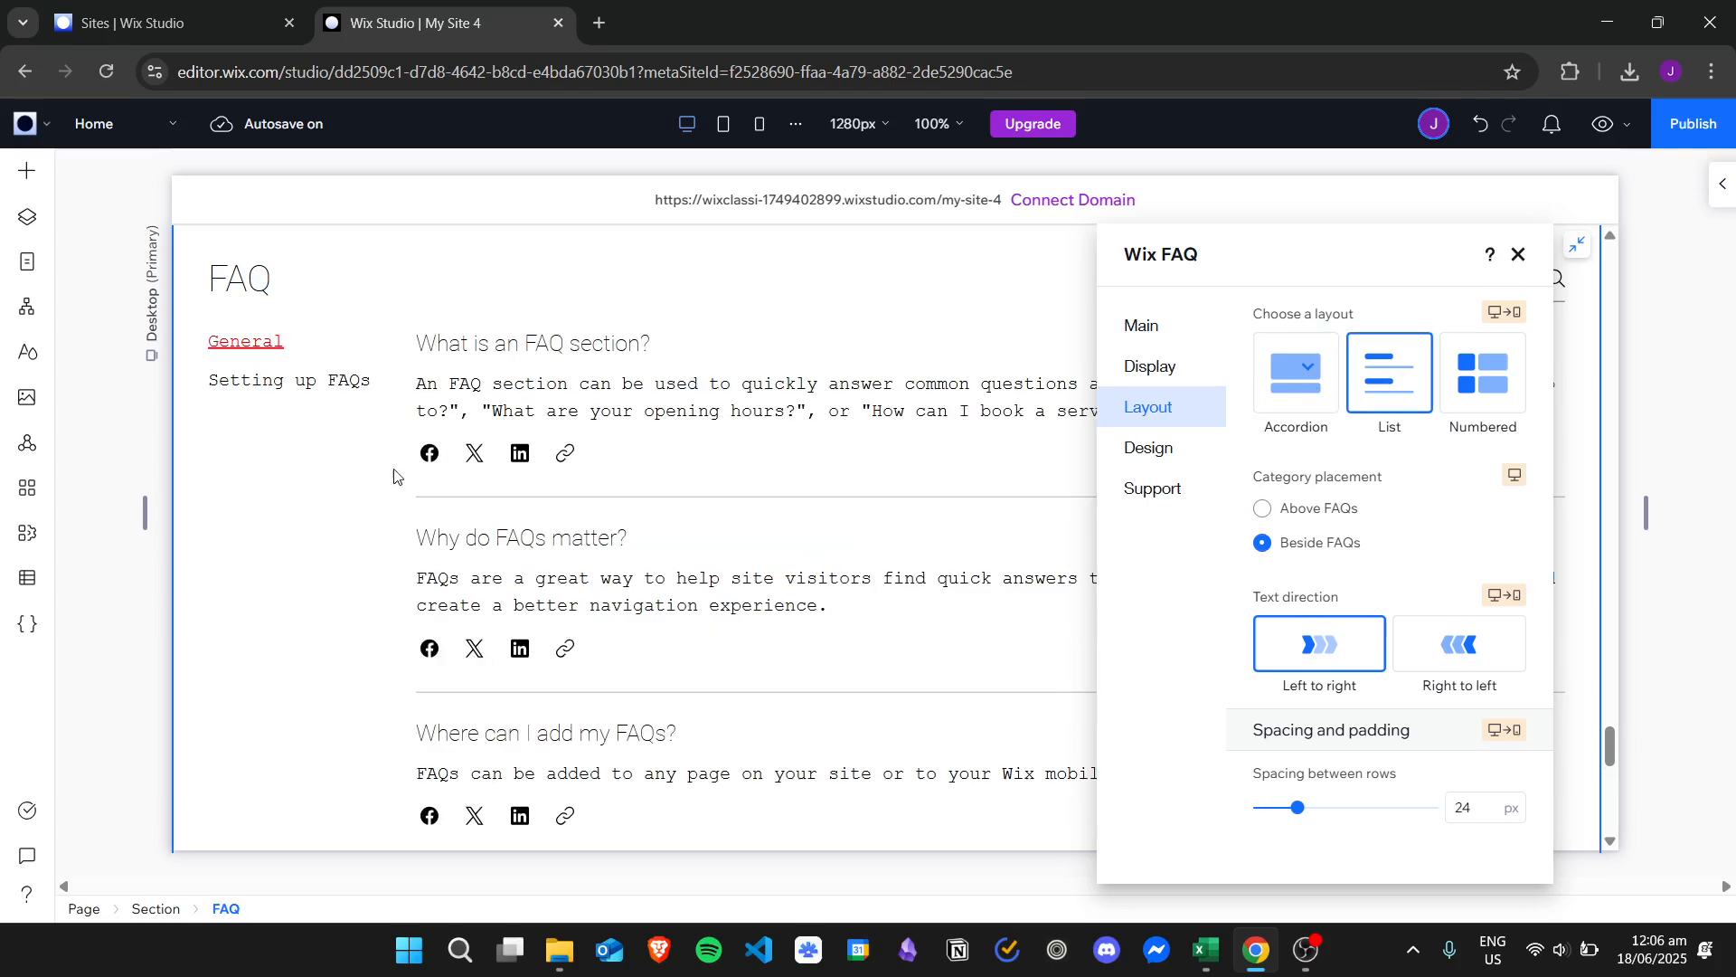
left_click(1483, 373)
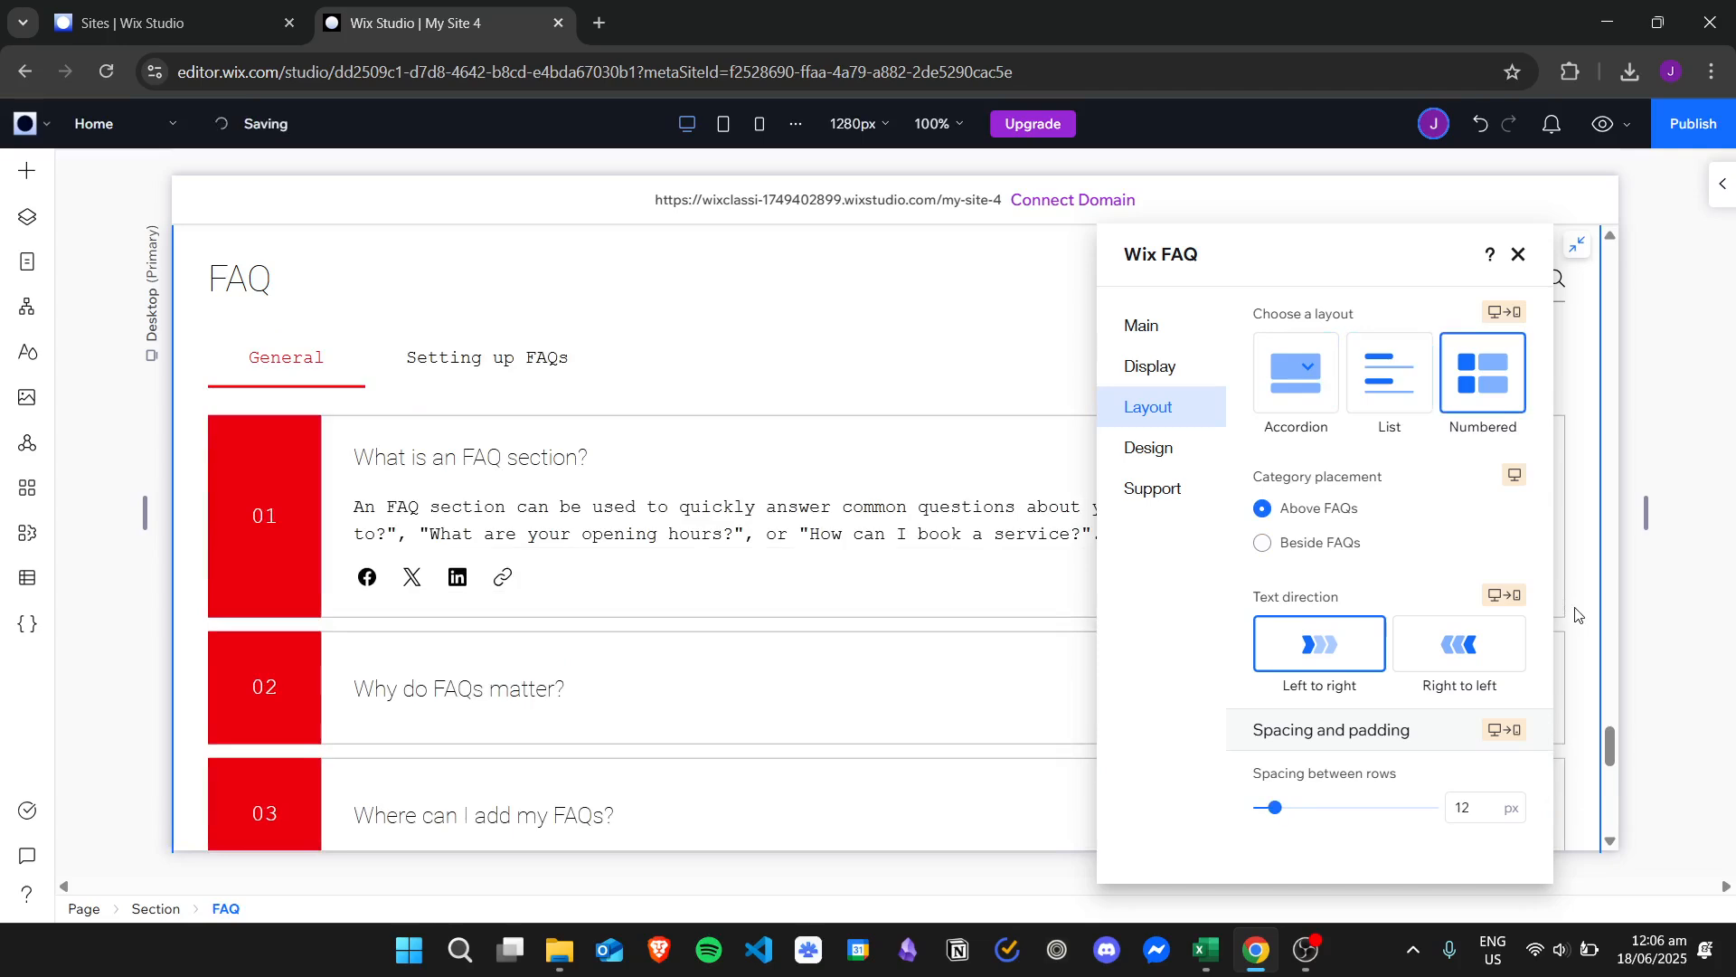
Try placing the categories beside the FAQs and return them to above the FAQs
left_click(1342, 542)
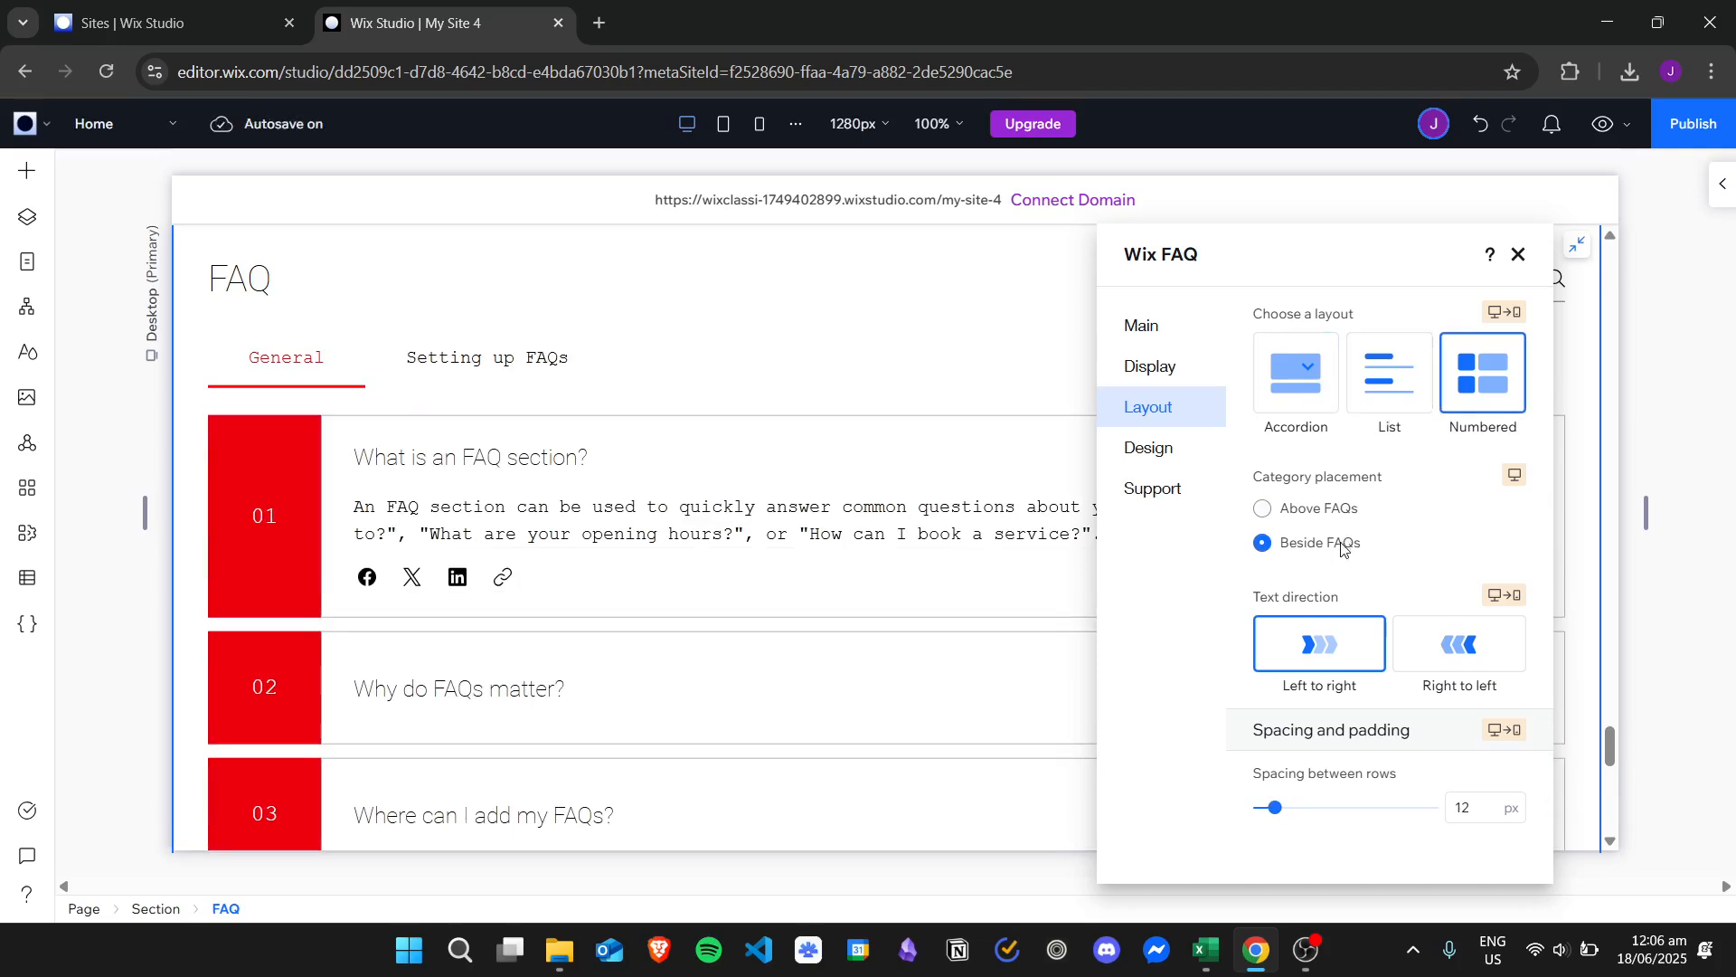
left_click(1327, 511)
left_click(1339, 543)
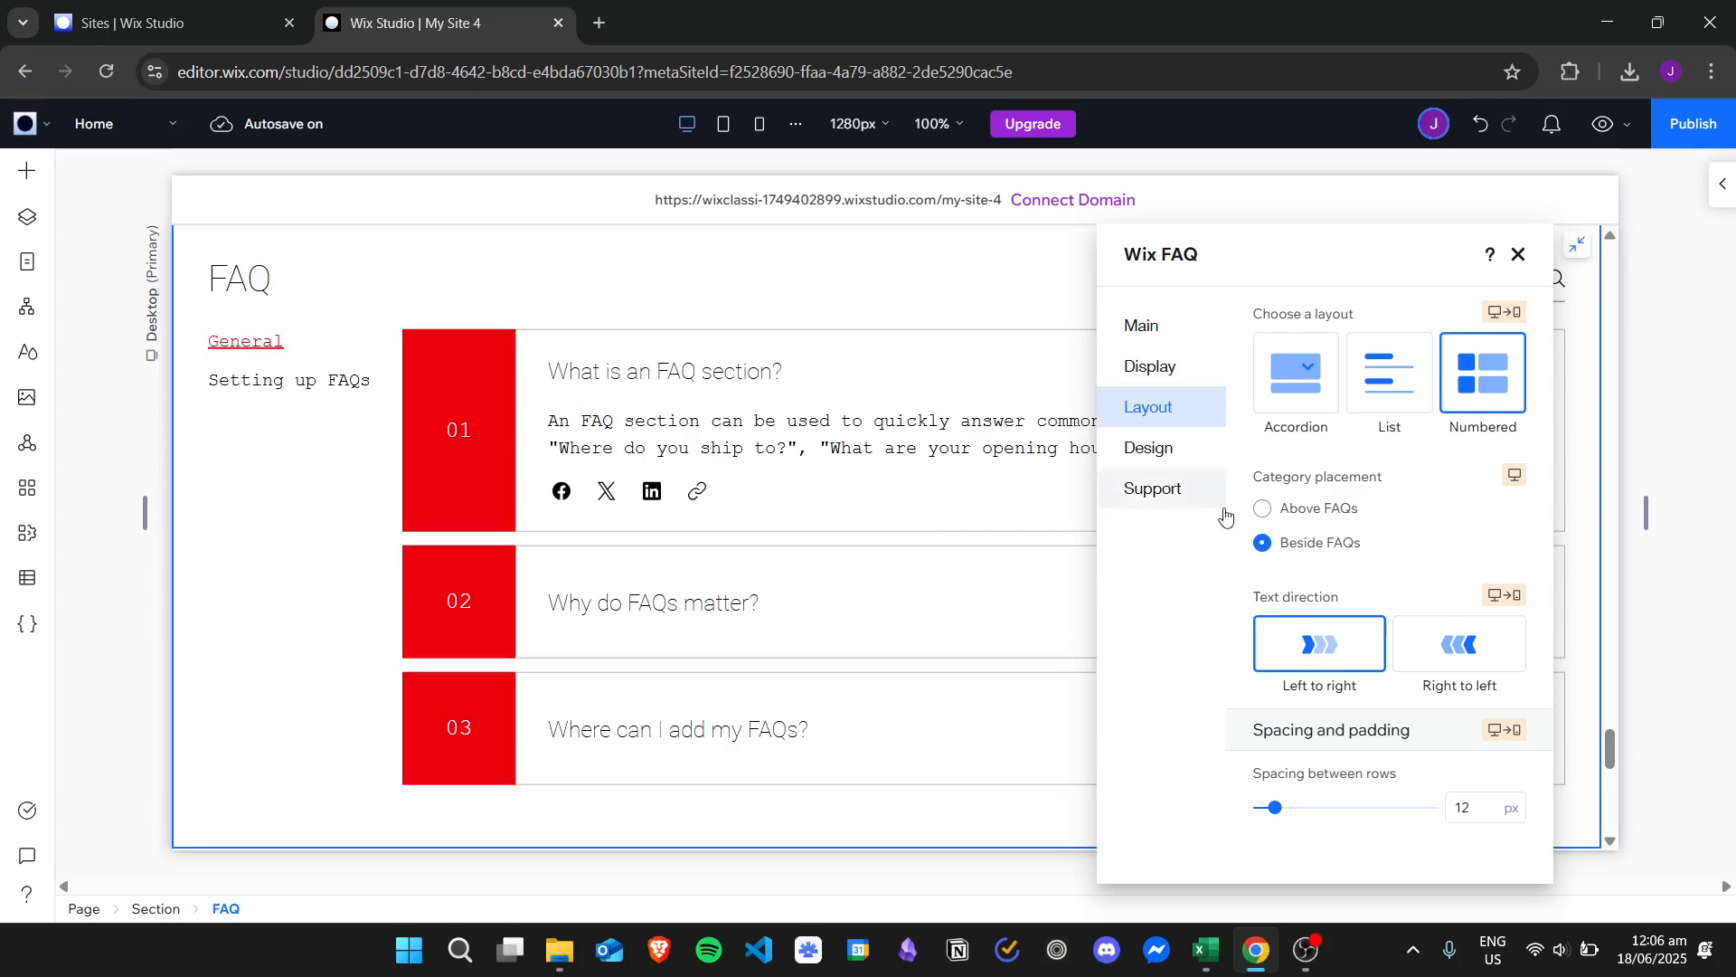
left_click(1328, 511)
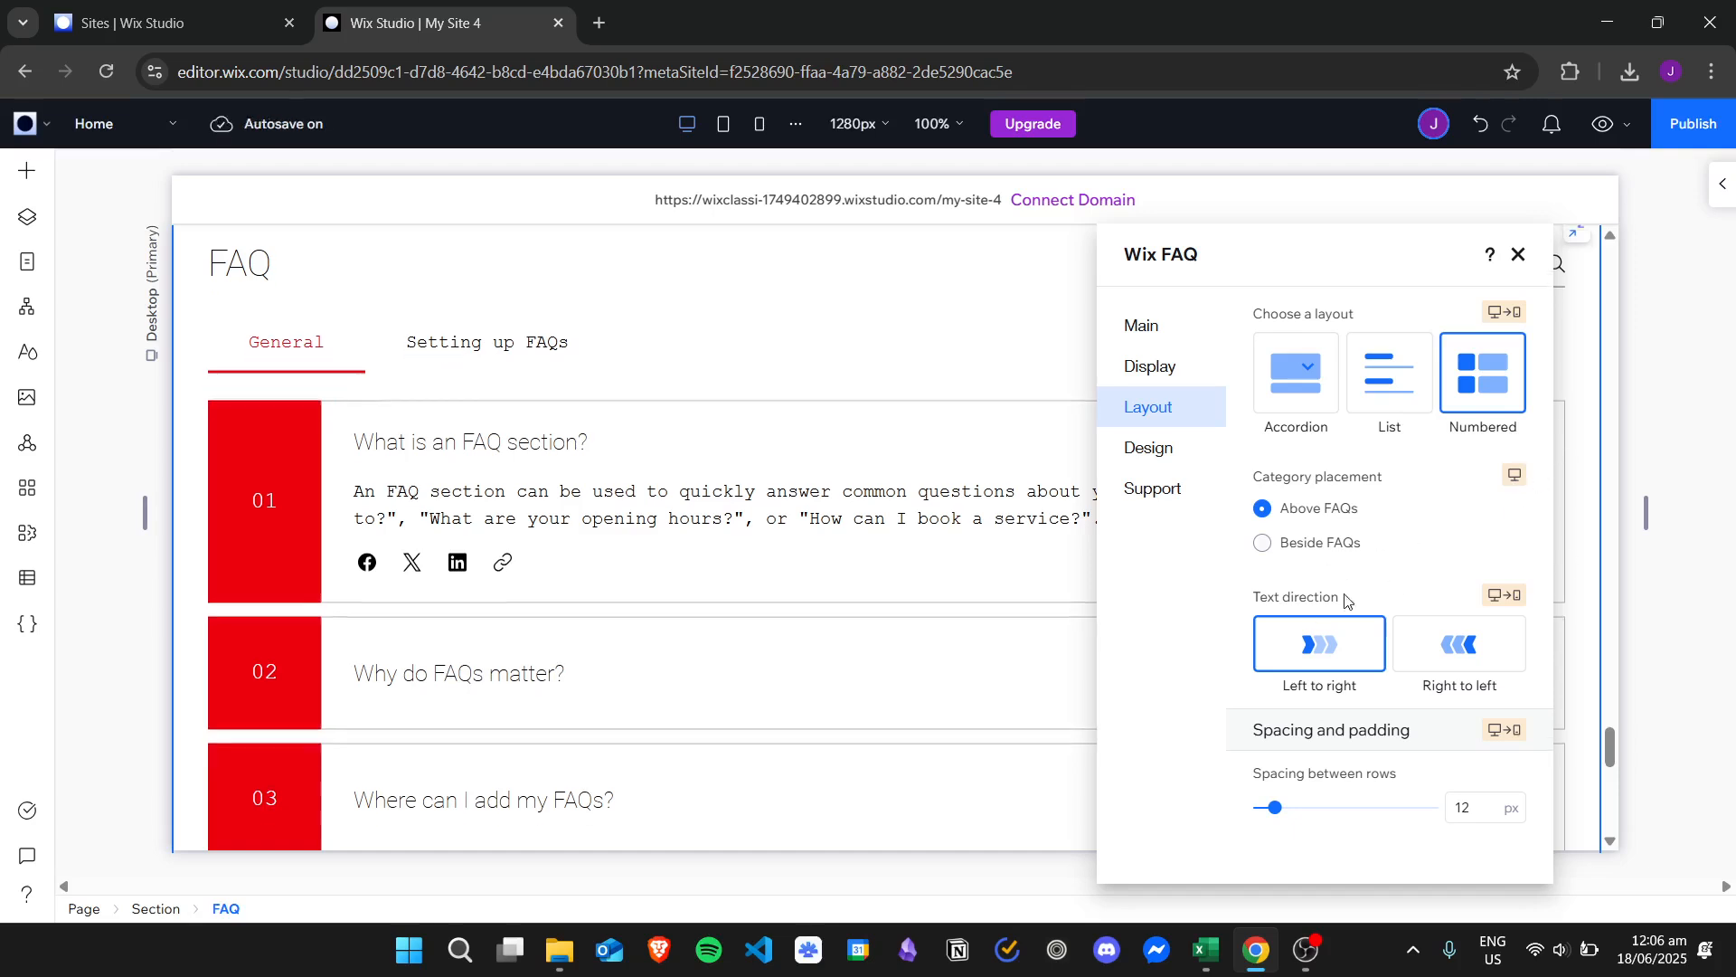
Try the right-to-left text direction on the FAQ widget and restore left to right
left_click(1463, 662)
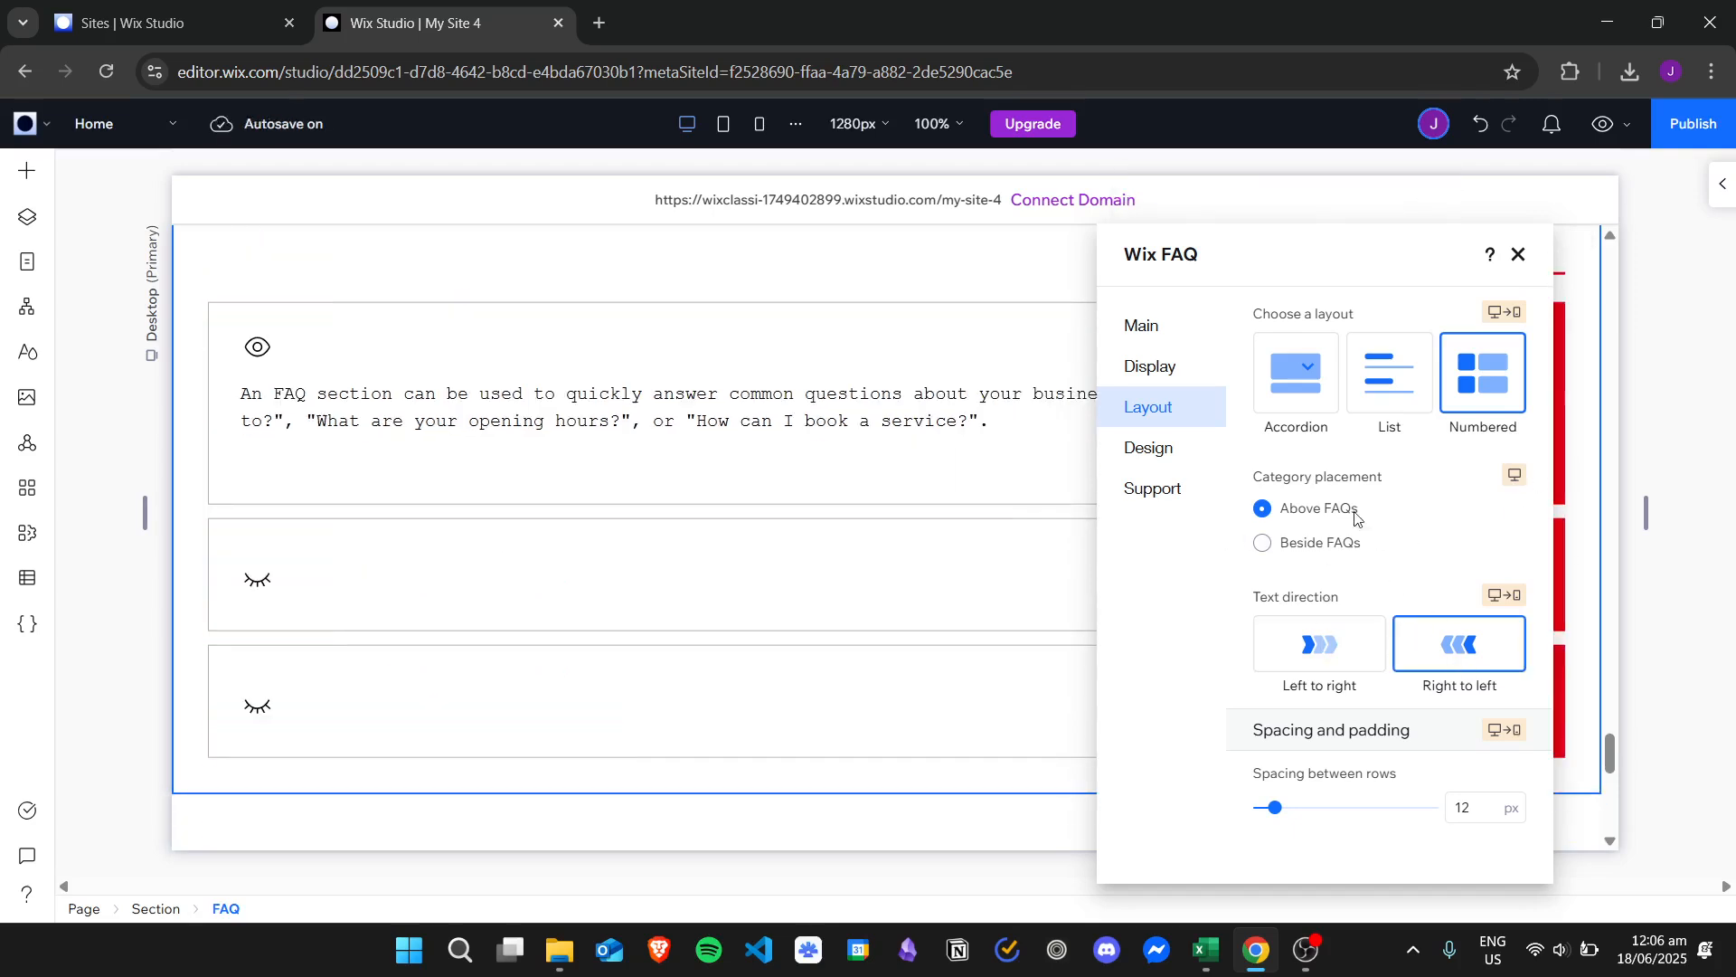
left_click_drag(1284, 260, 864, 258)
left_click(945, 644)
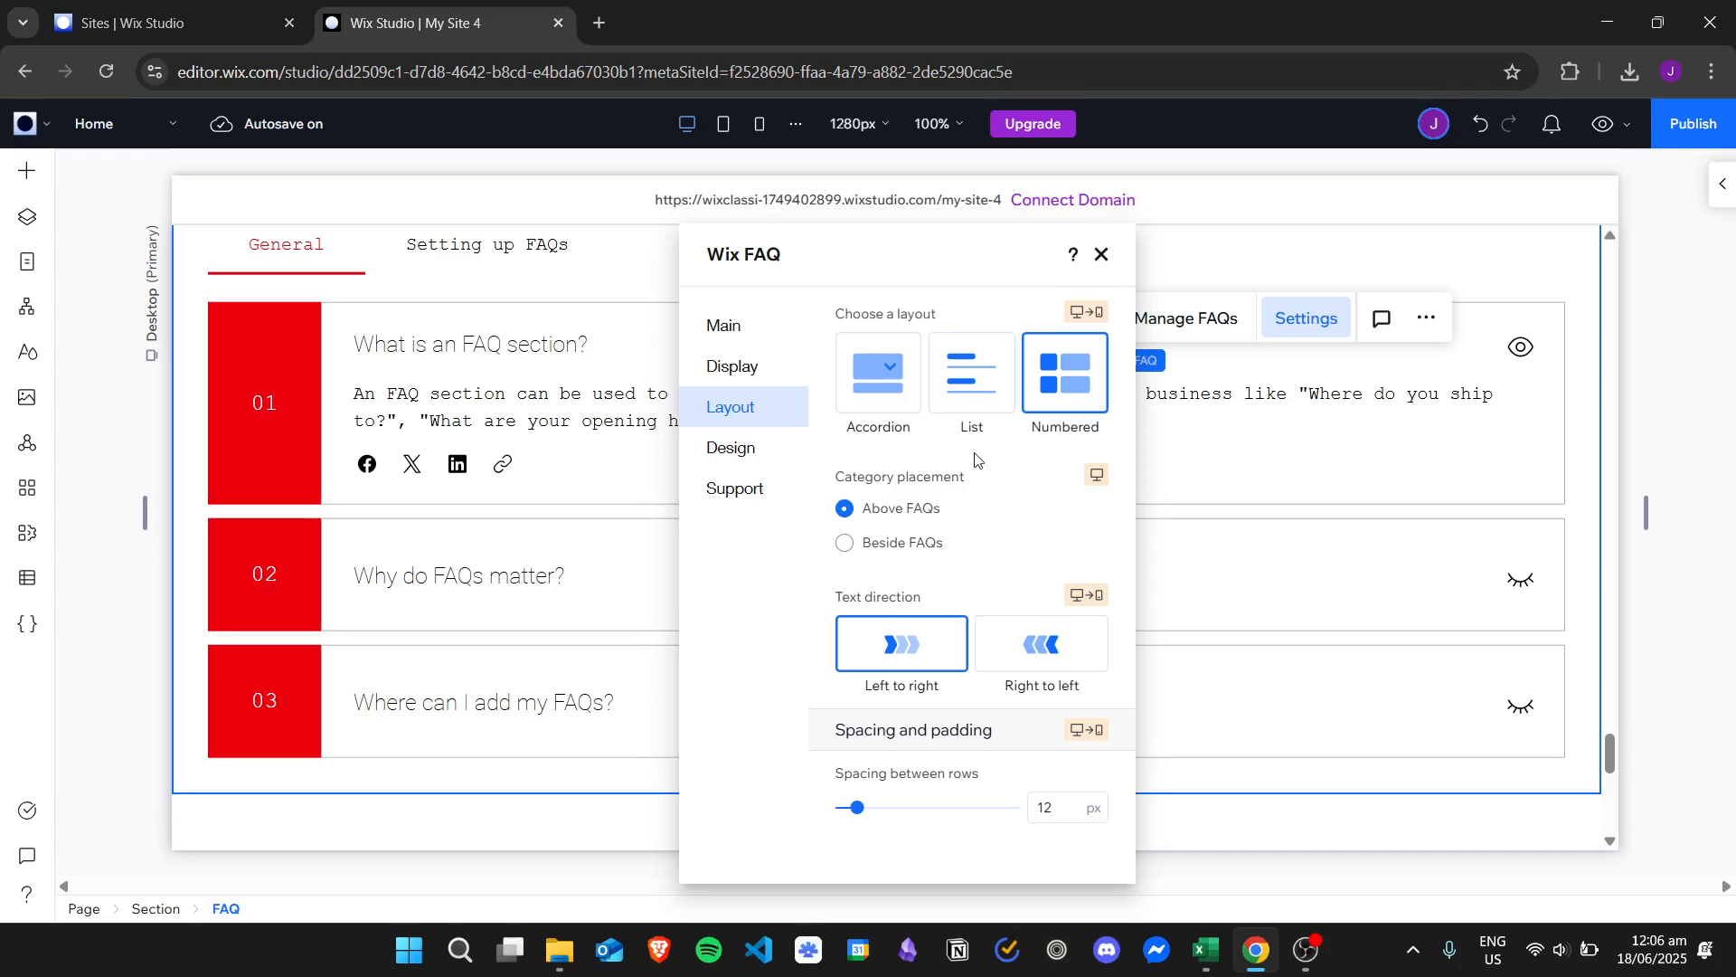
left_click(1076, 642)
key("ctrl+z")
Examine the FAQ widget's design settings for questions and answers along with its layout options
scroll(1004, 556, "down", 1)
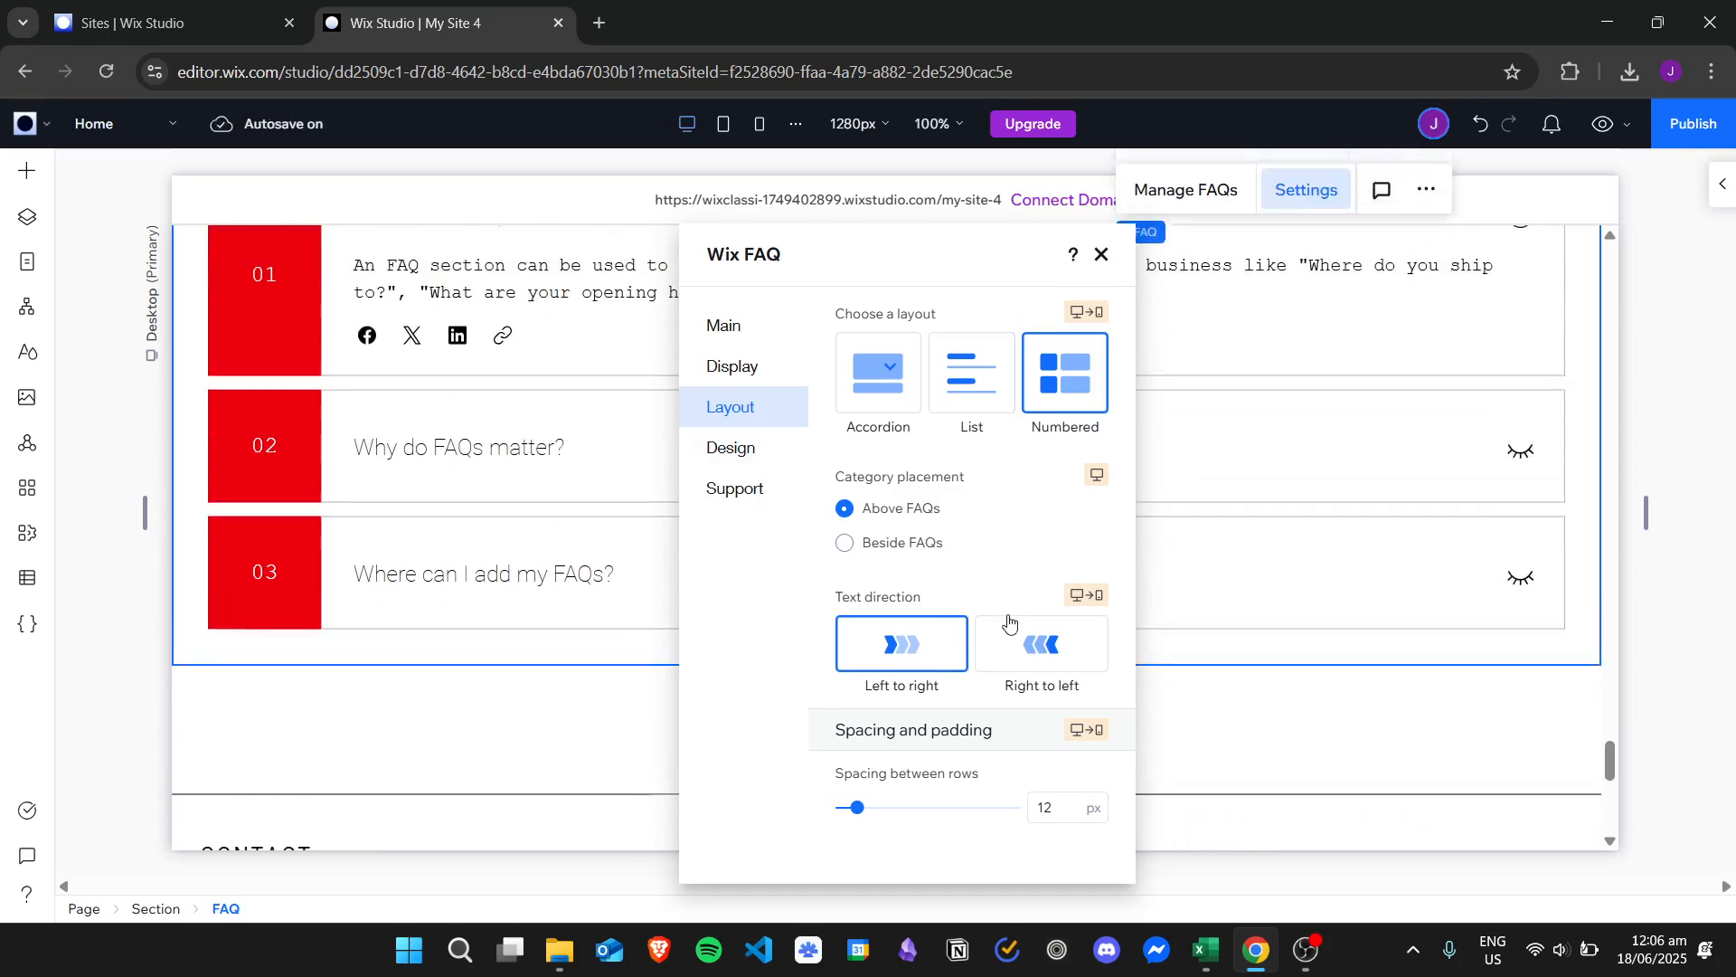
left_click(759, 449)
left_click(985, 396)
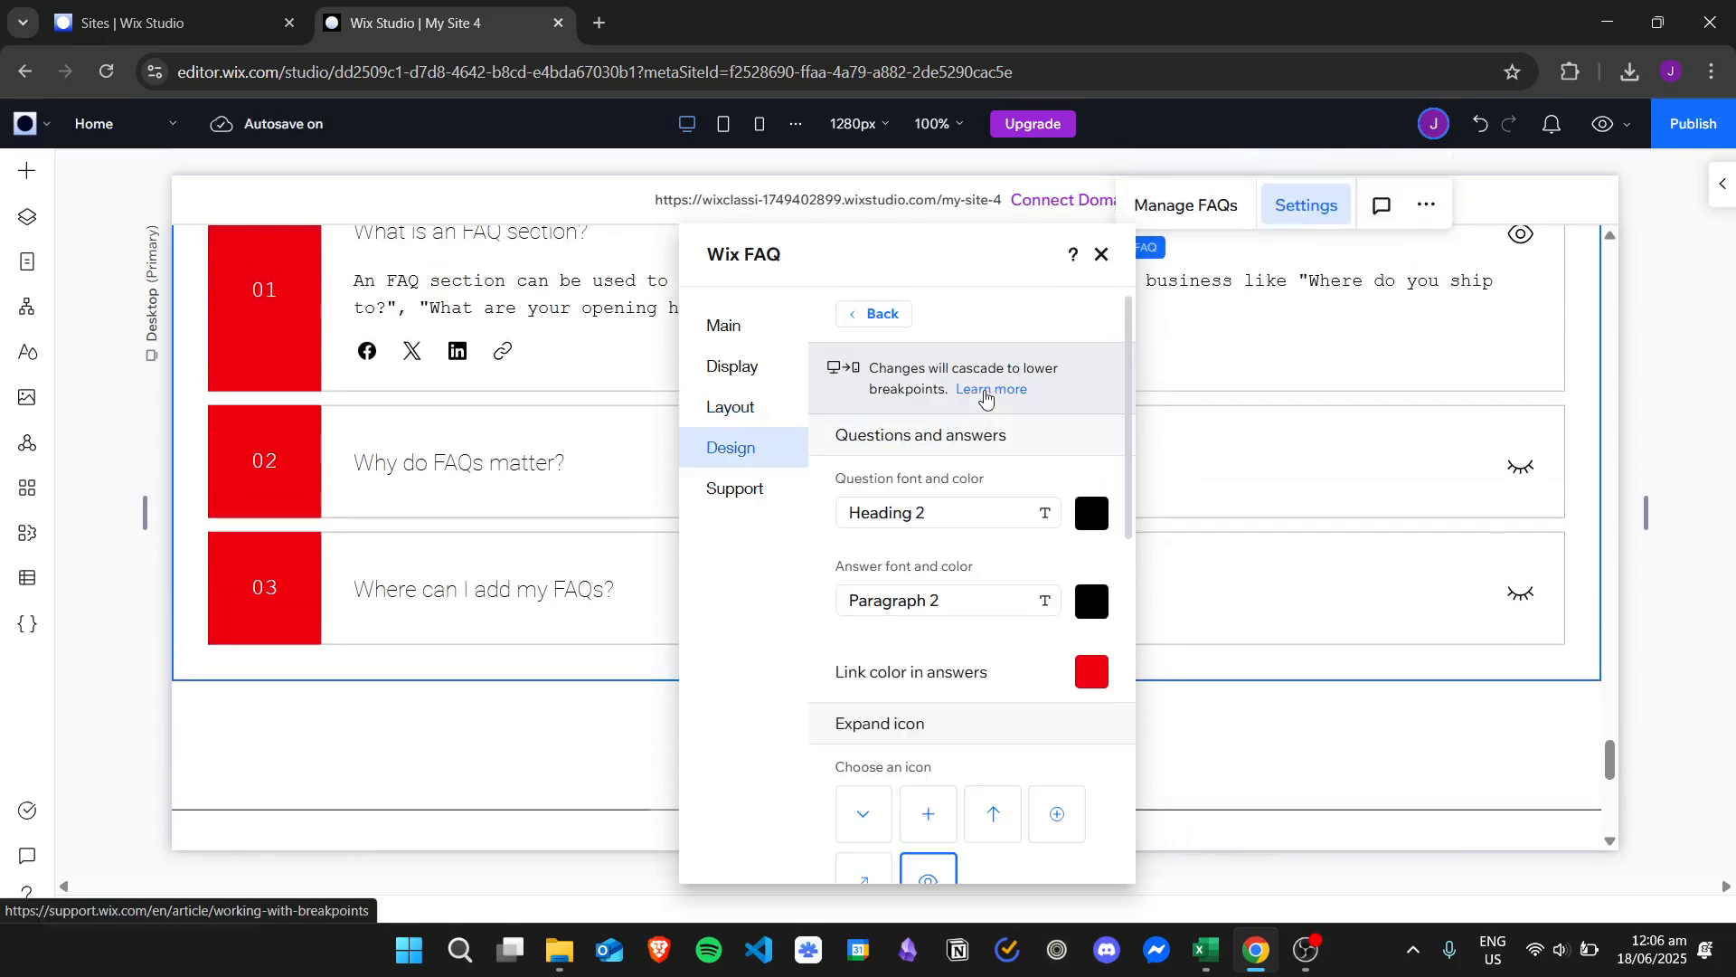
mouse_move(1132, 362)
left_mouse_down()
mouse_move(1188, 708)
mouse_move(1125, 335)
left_mouse_up()
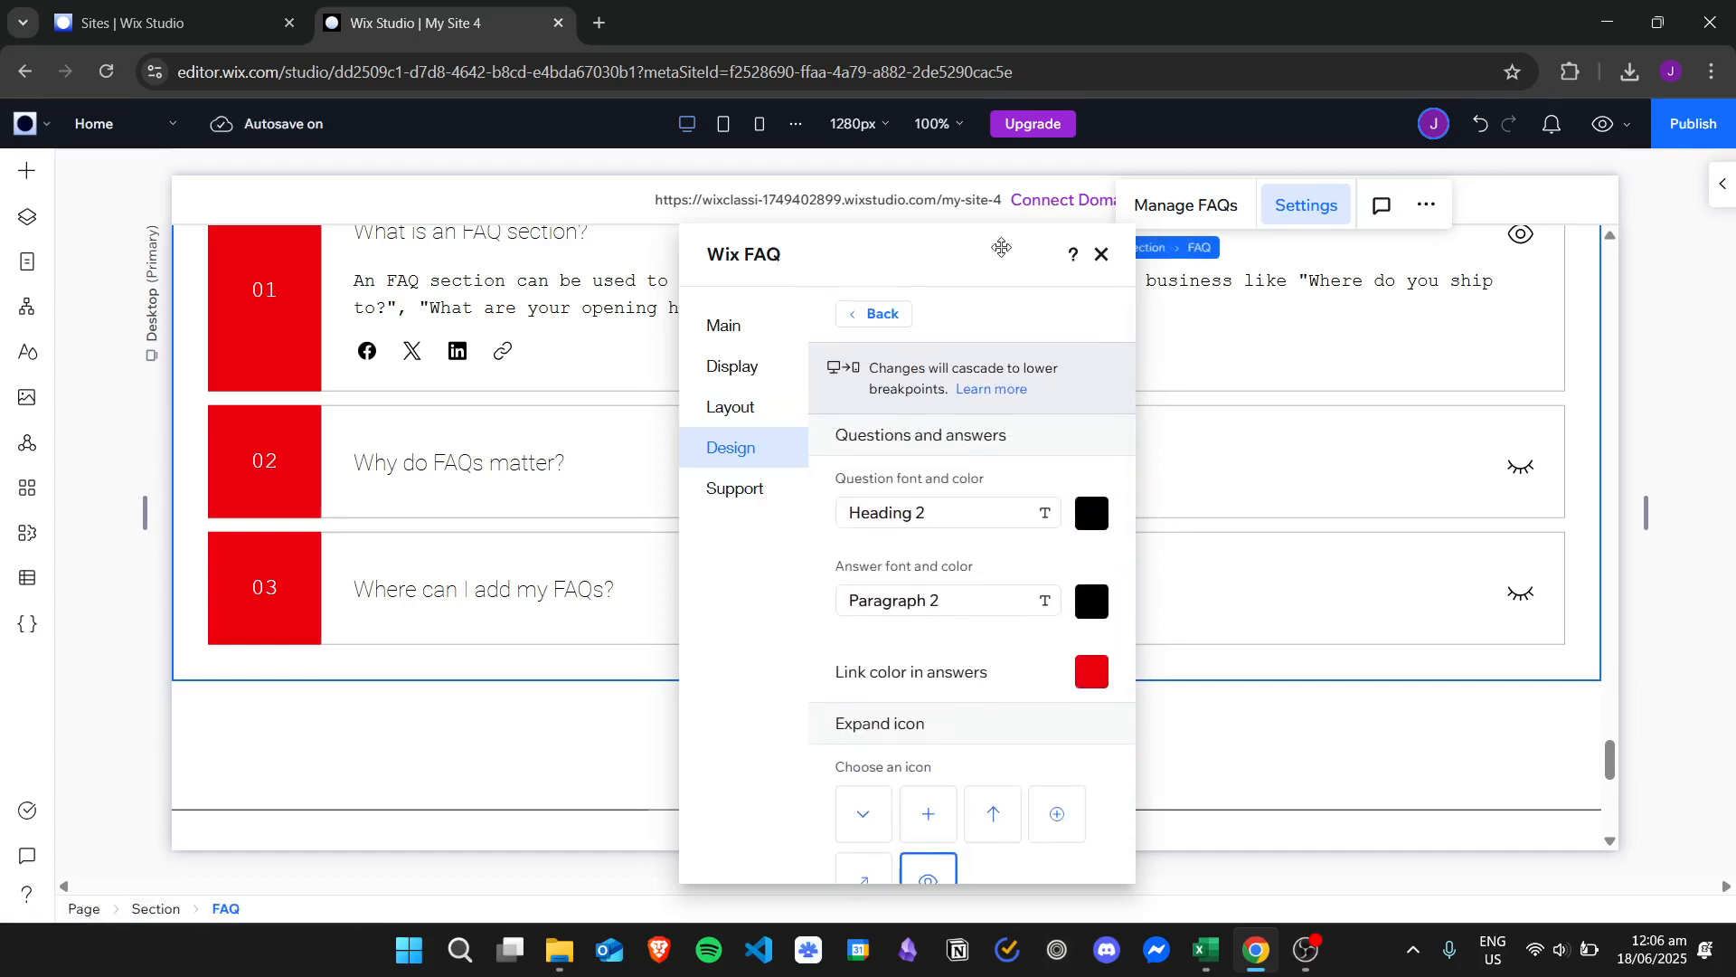
left_click_drag(1000, 247, 1143, 242)
left_click(897, 410)
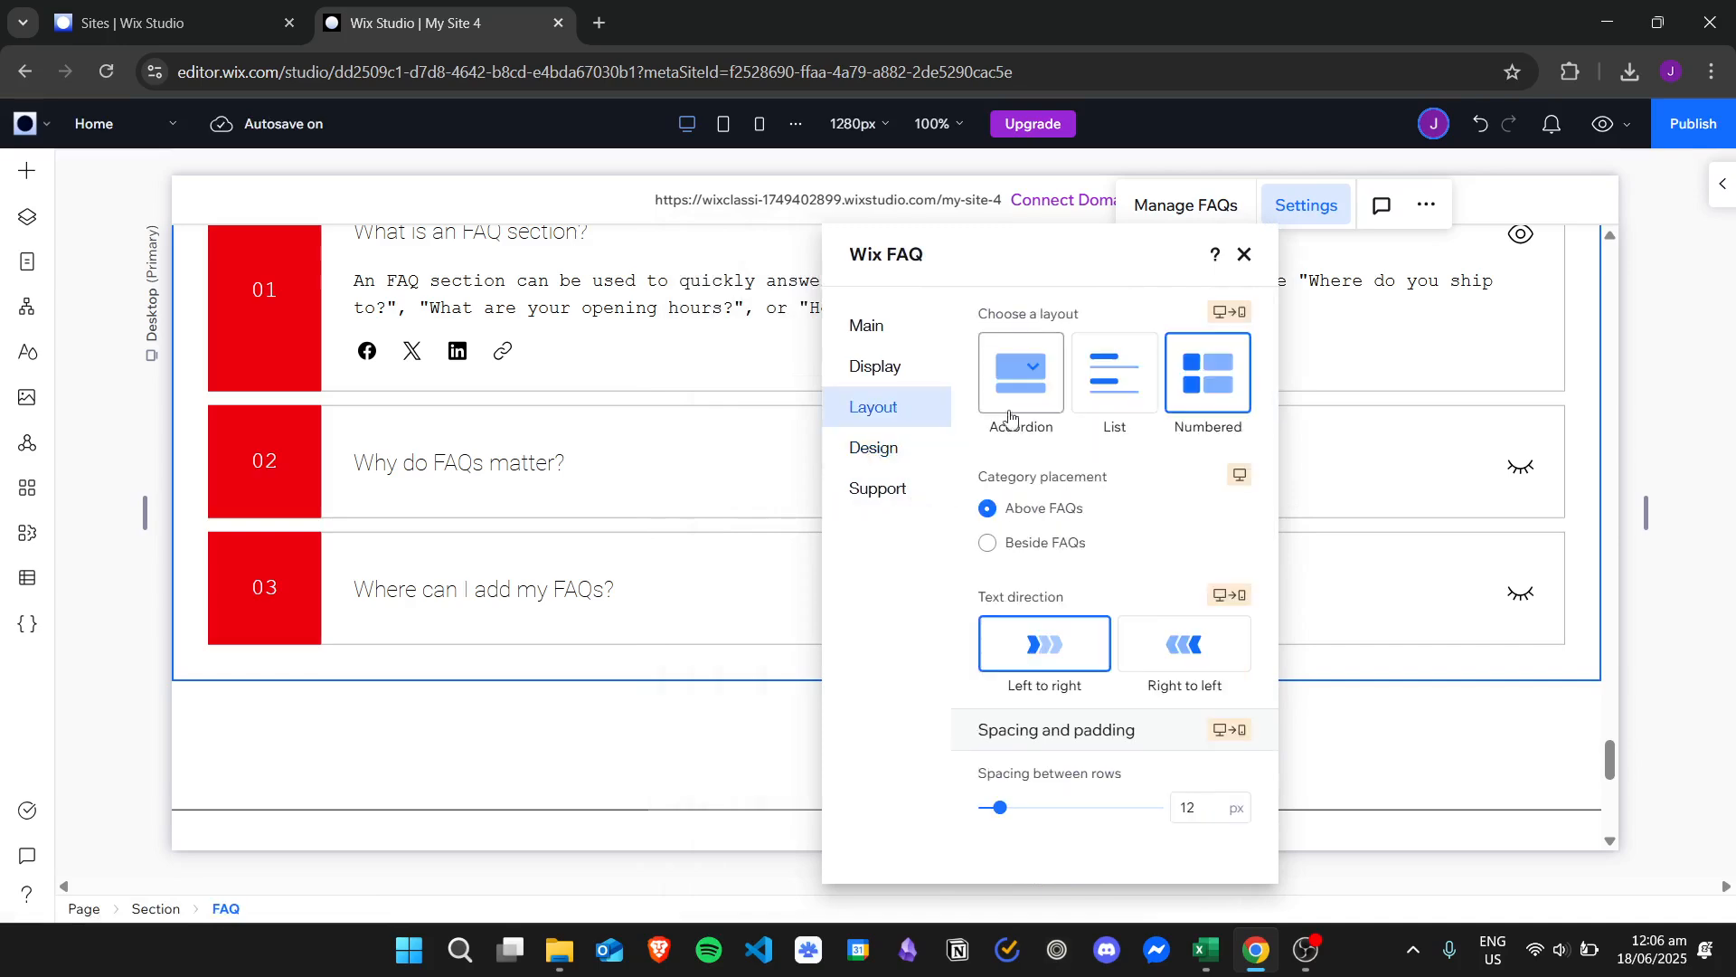
left_click(888, 450)
left_click(901, 413)
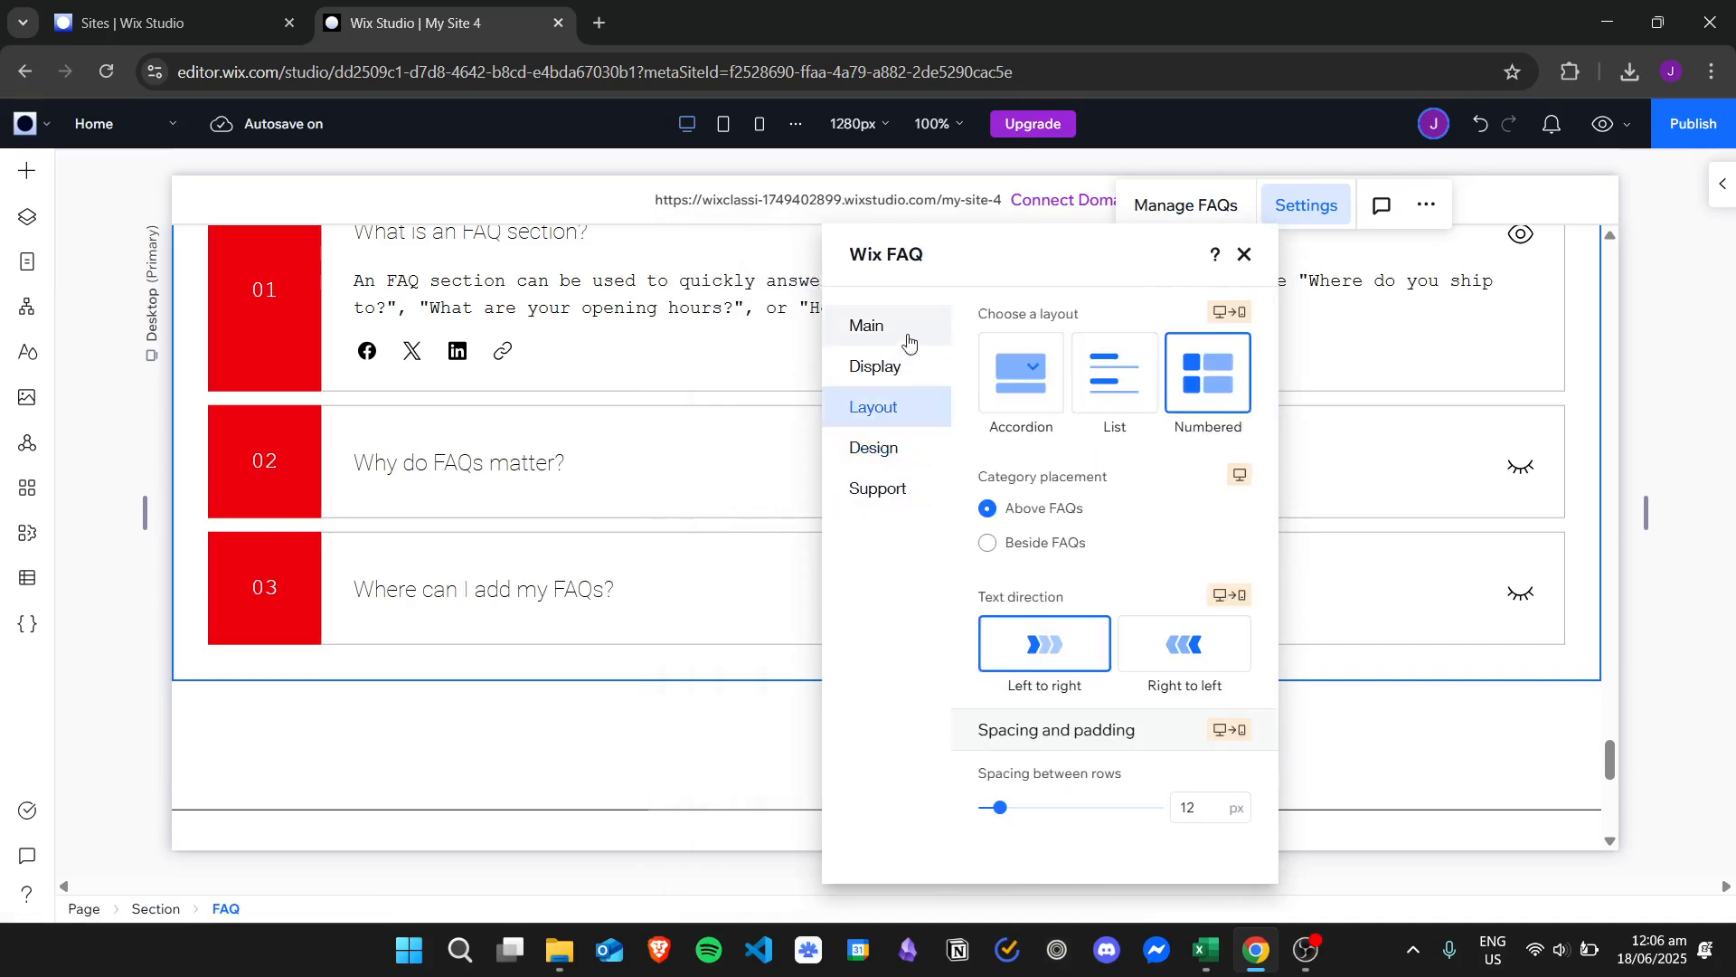
Close the FAQ widget settings and open the FAQ manager for the widget
left_click(1246, 255)
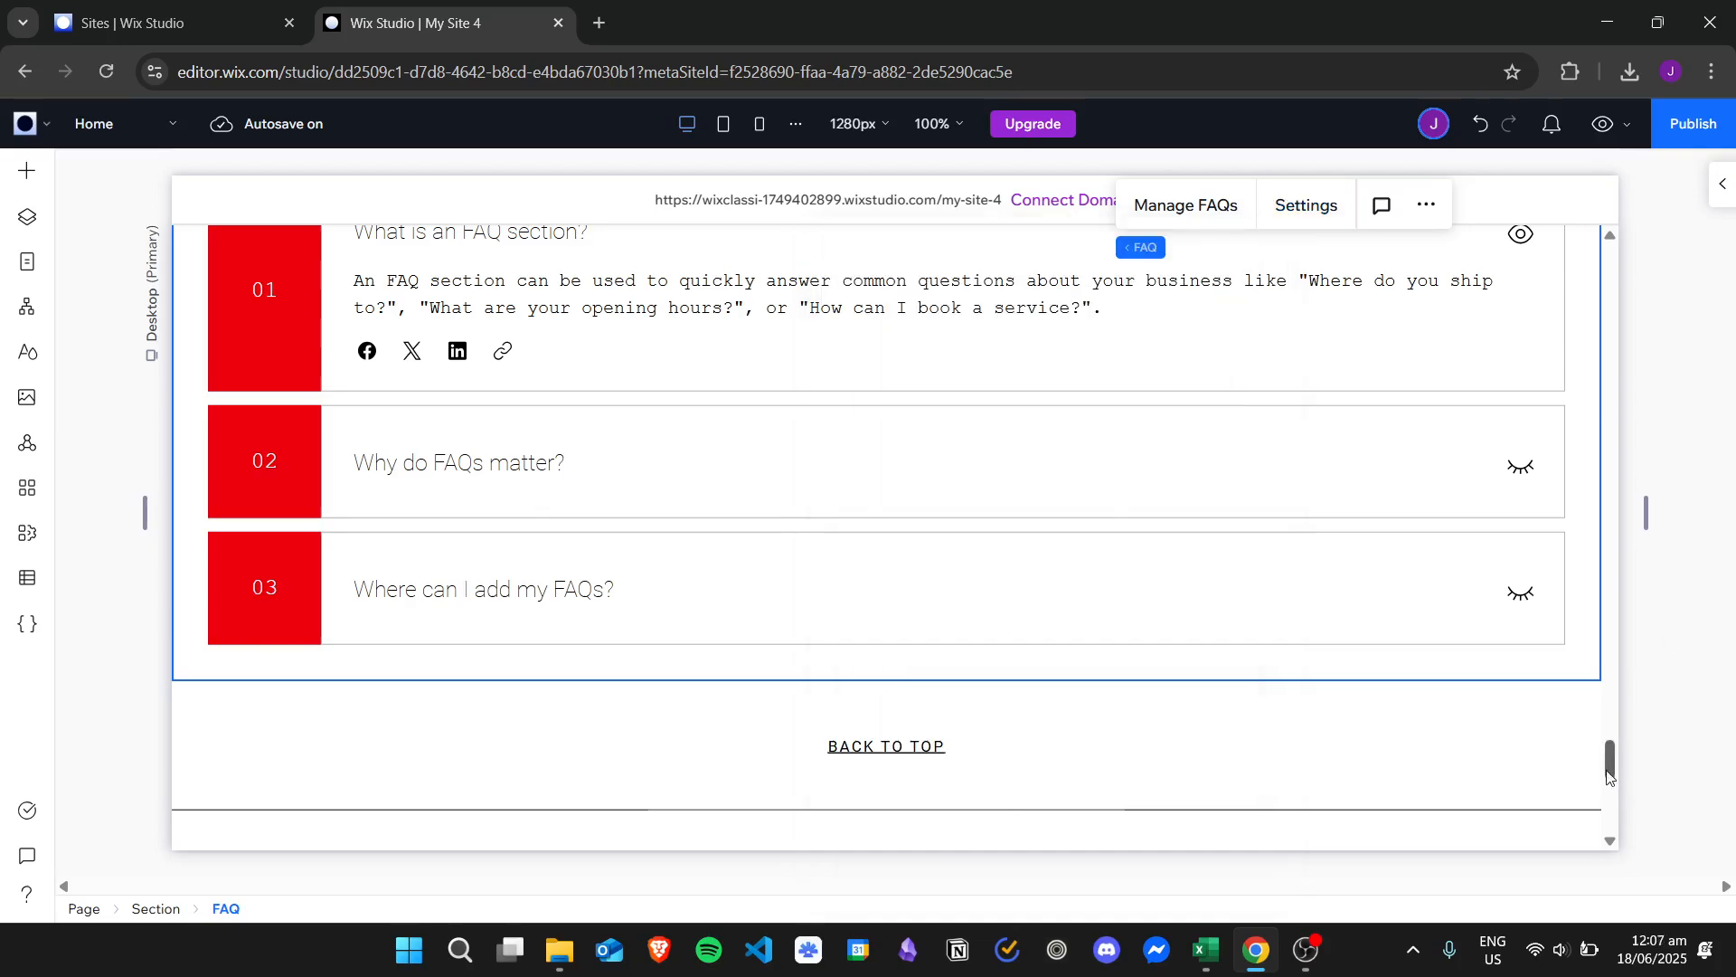
scroll(1609, 733, "up", 4)
scroll(1607, 746, "down", 3)
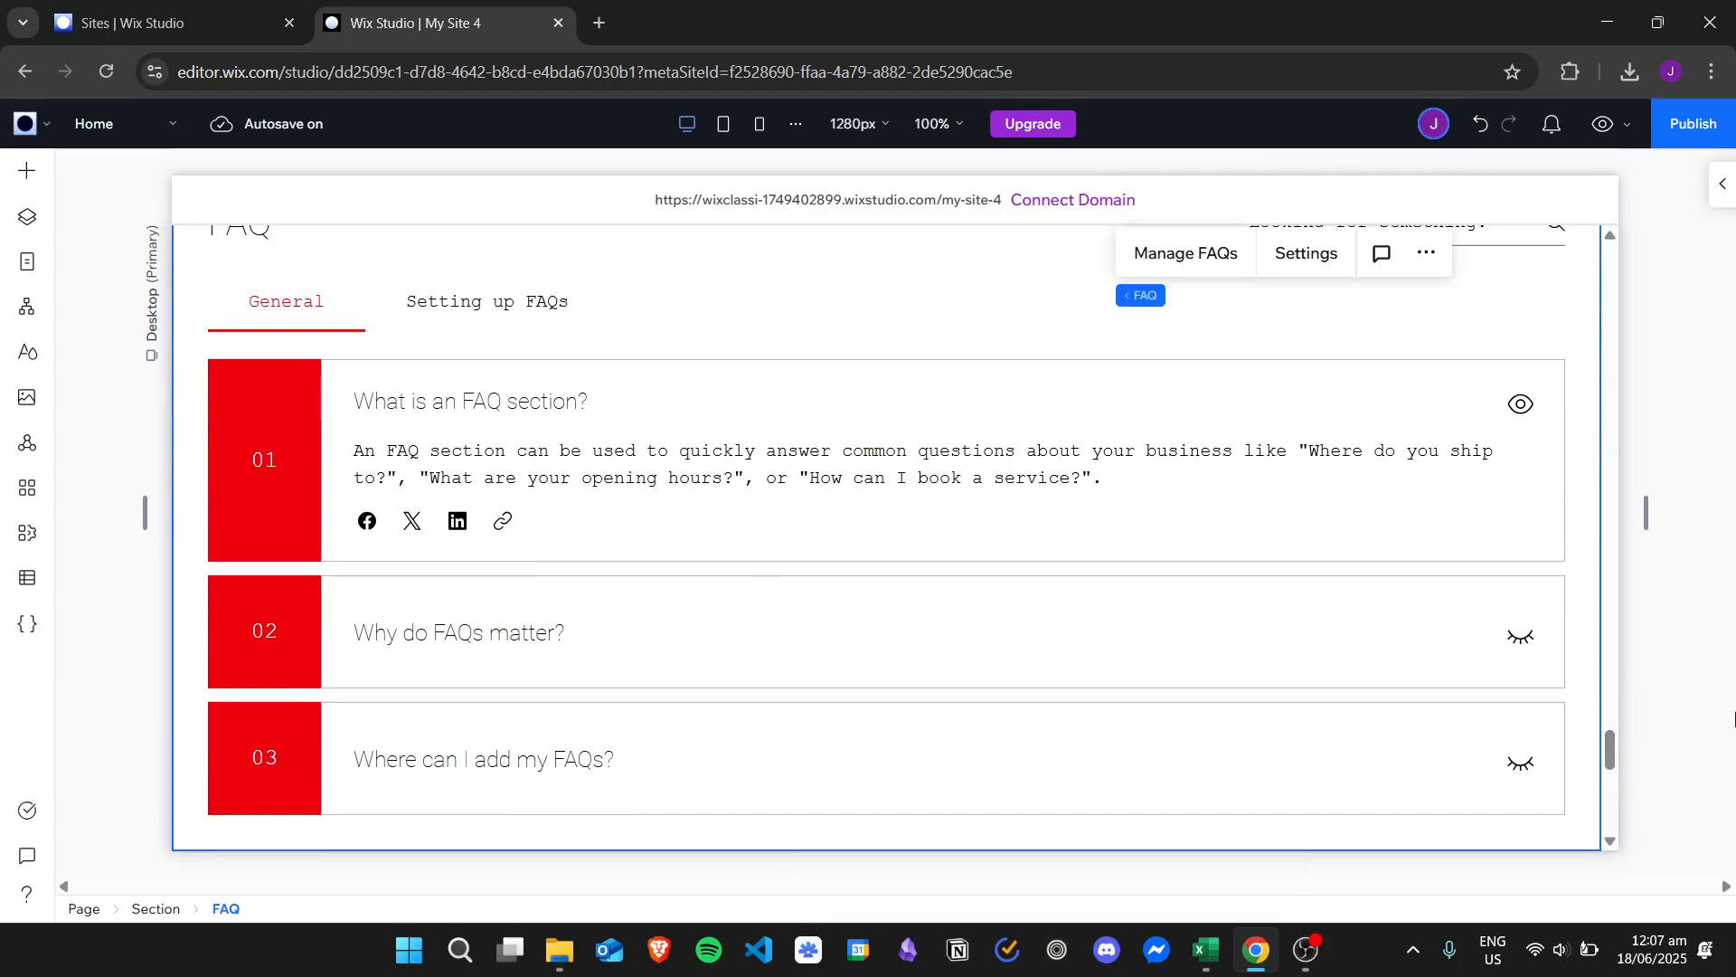
scroll(1614, 741, "up", 2)
scroll(1622, 742, "down", 1)
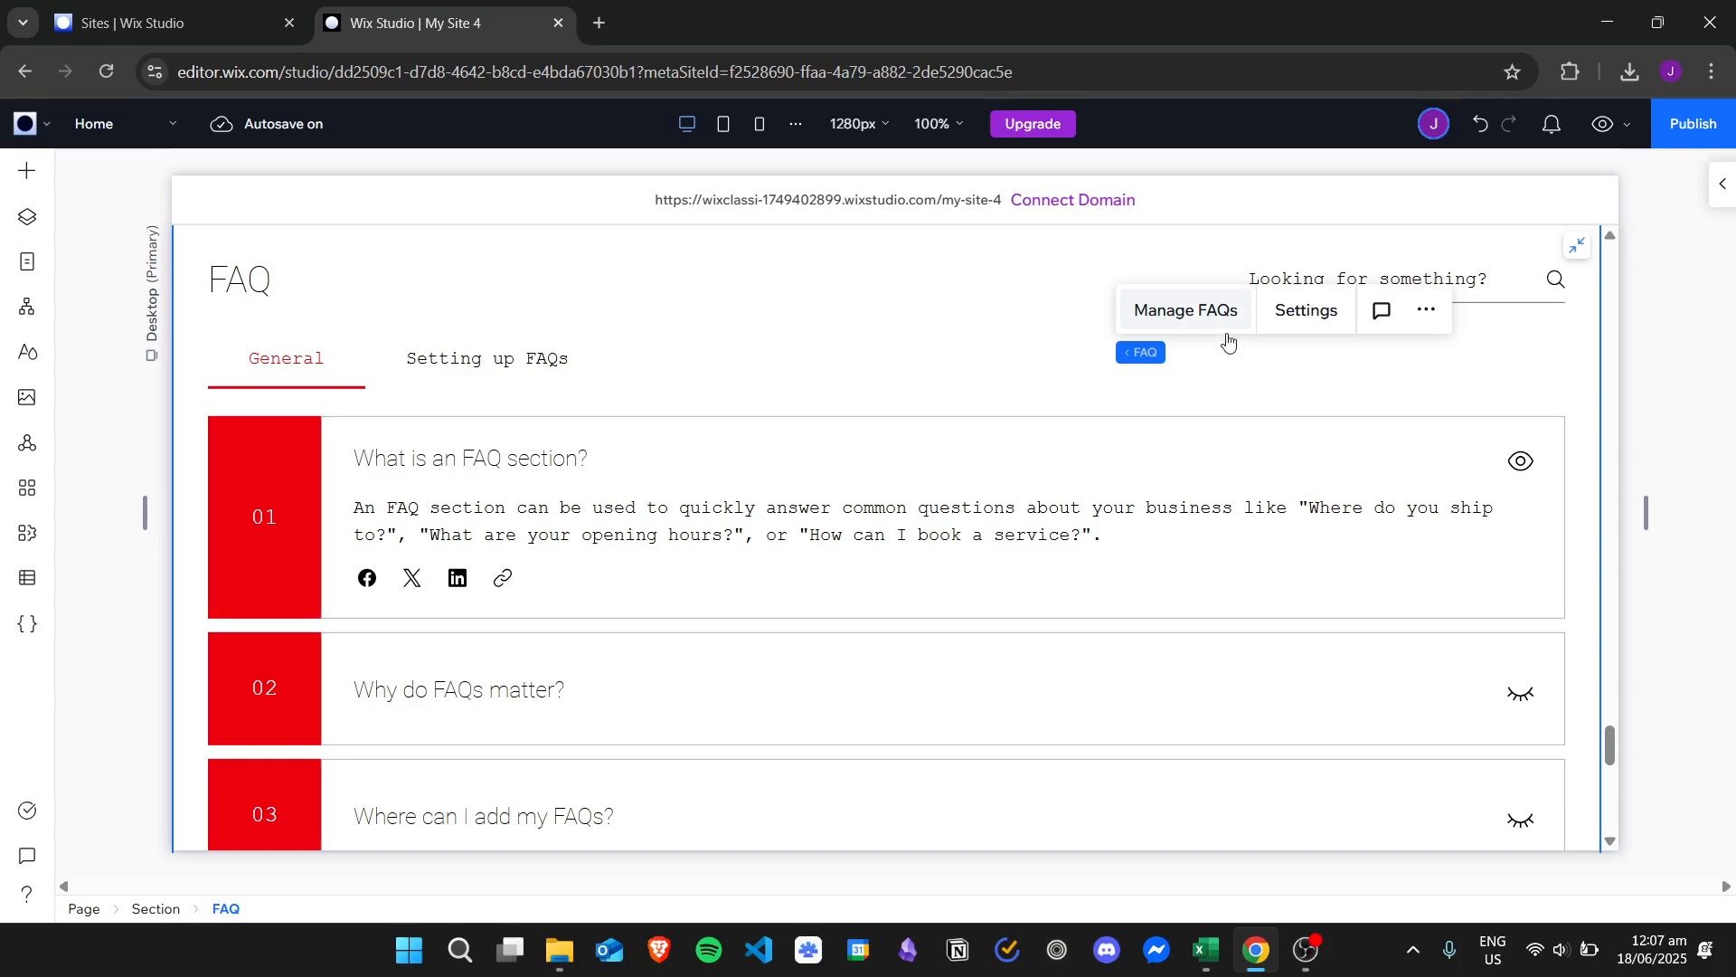
left_click(1182, 318)
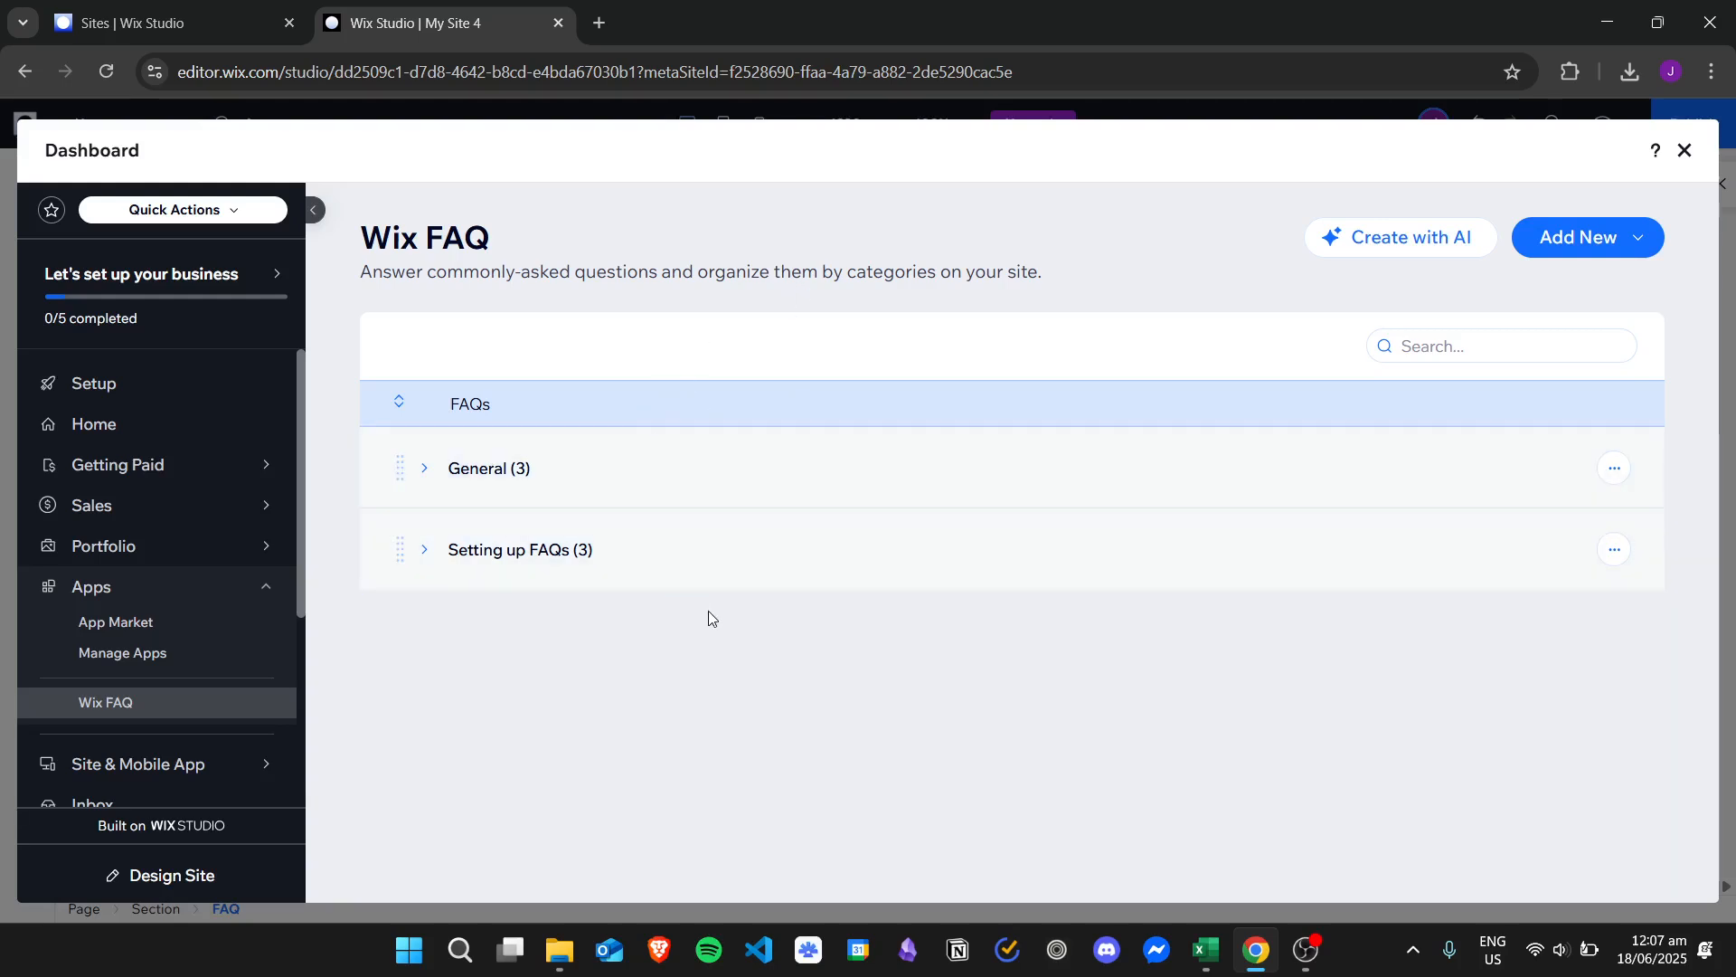
Expand the General and Setting up FAQs categories and look through their questions
left_click(425, 555)
left_click(434, 476)
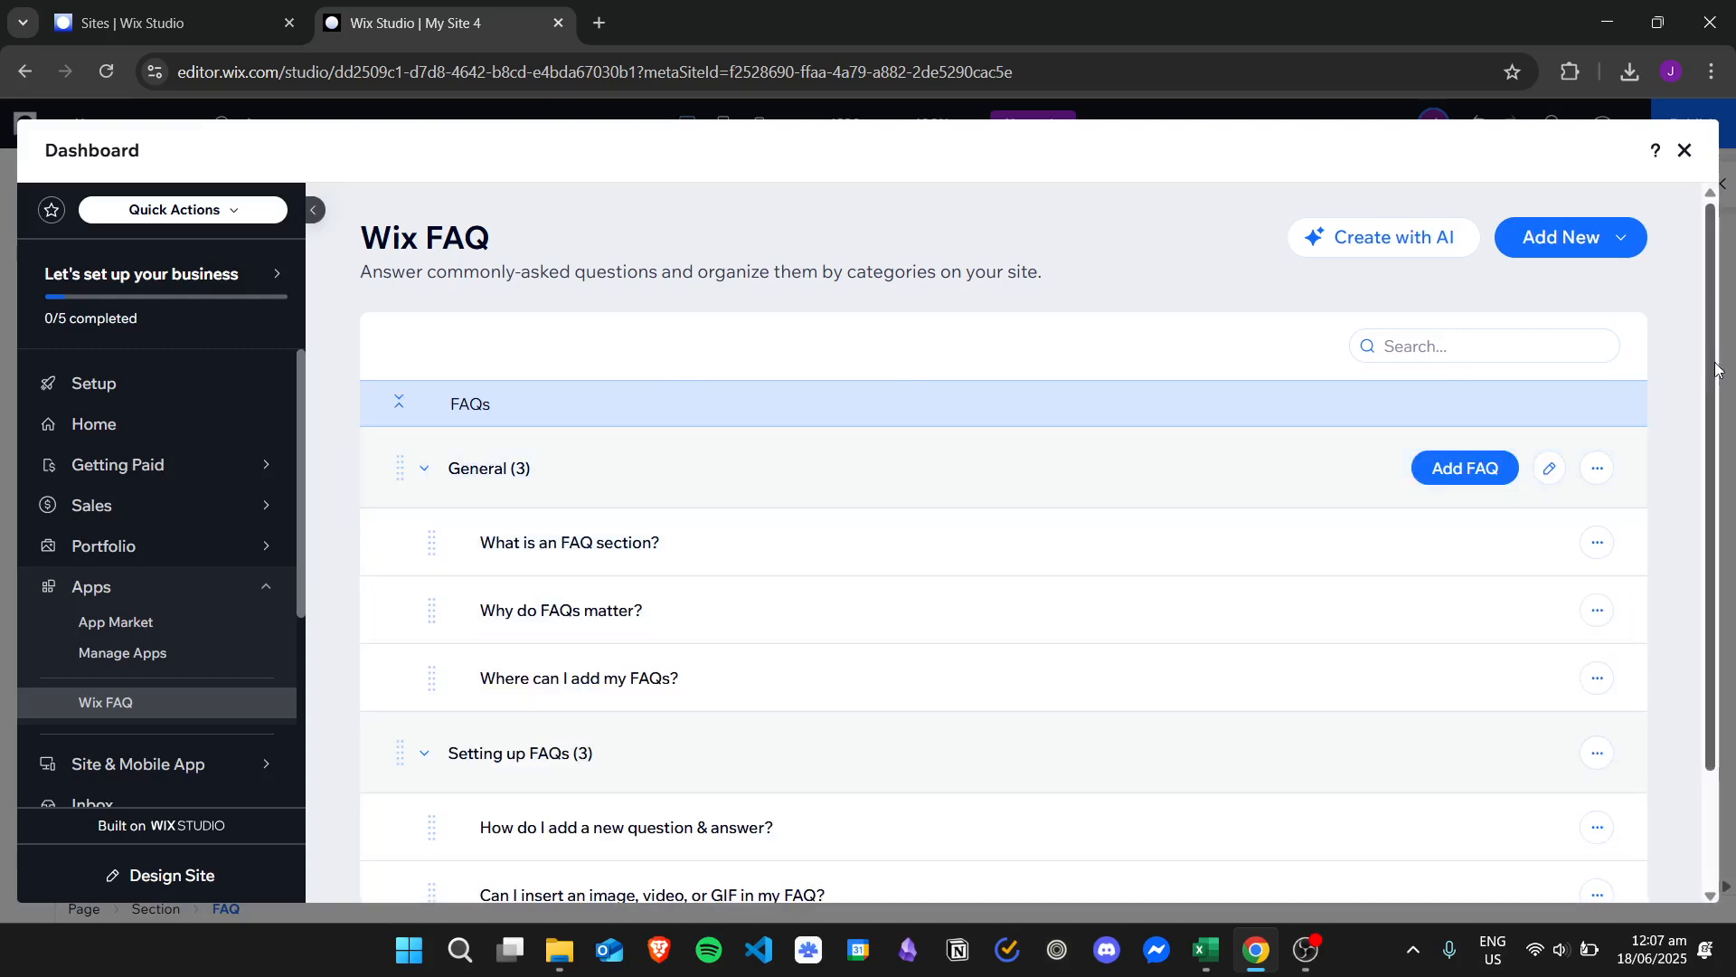
scroll(1732, 452, "down", 2)
scroll(1727, 407, "up", 2)
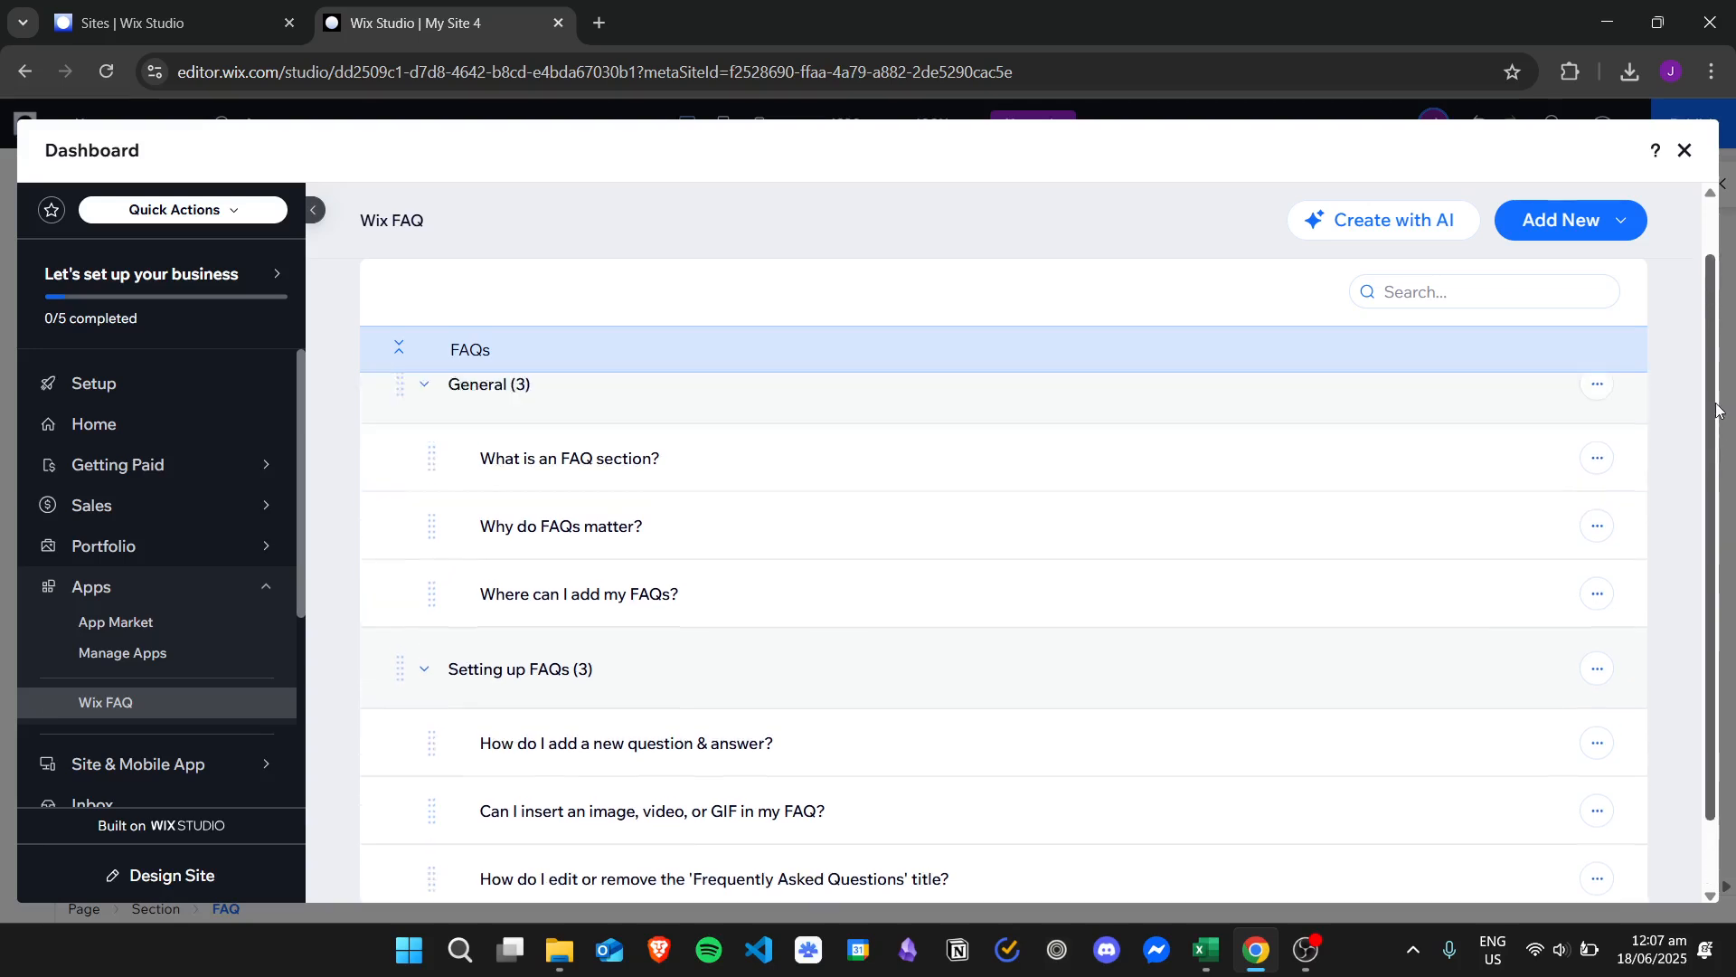
scroll(1717, 343, "down", 1)
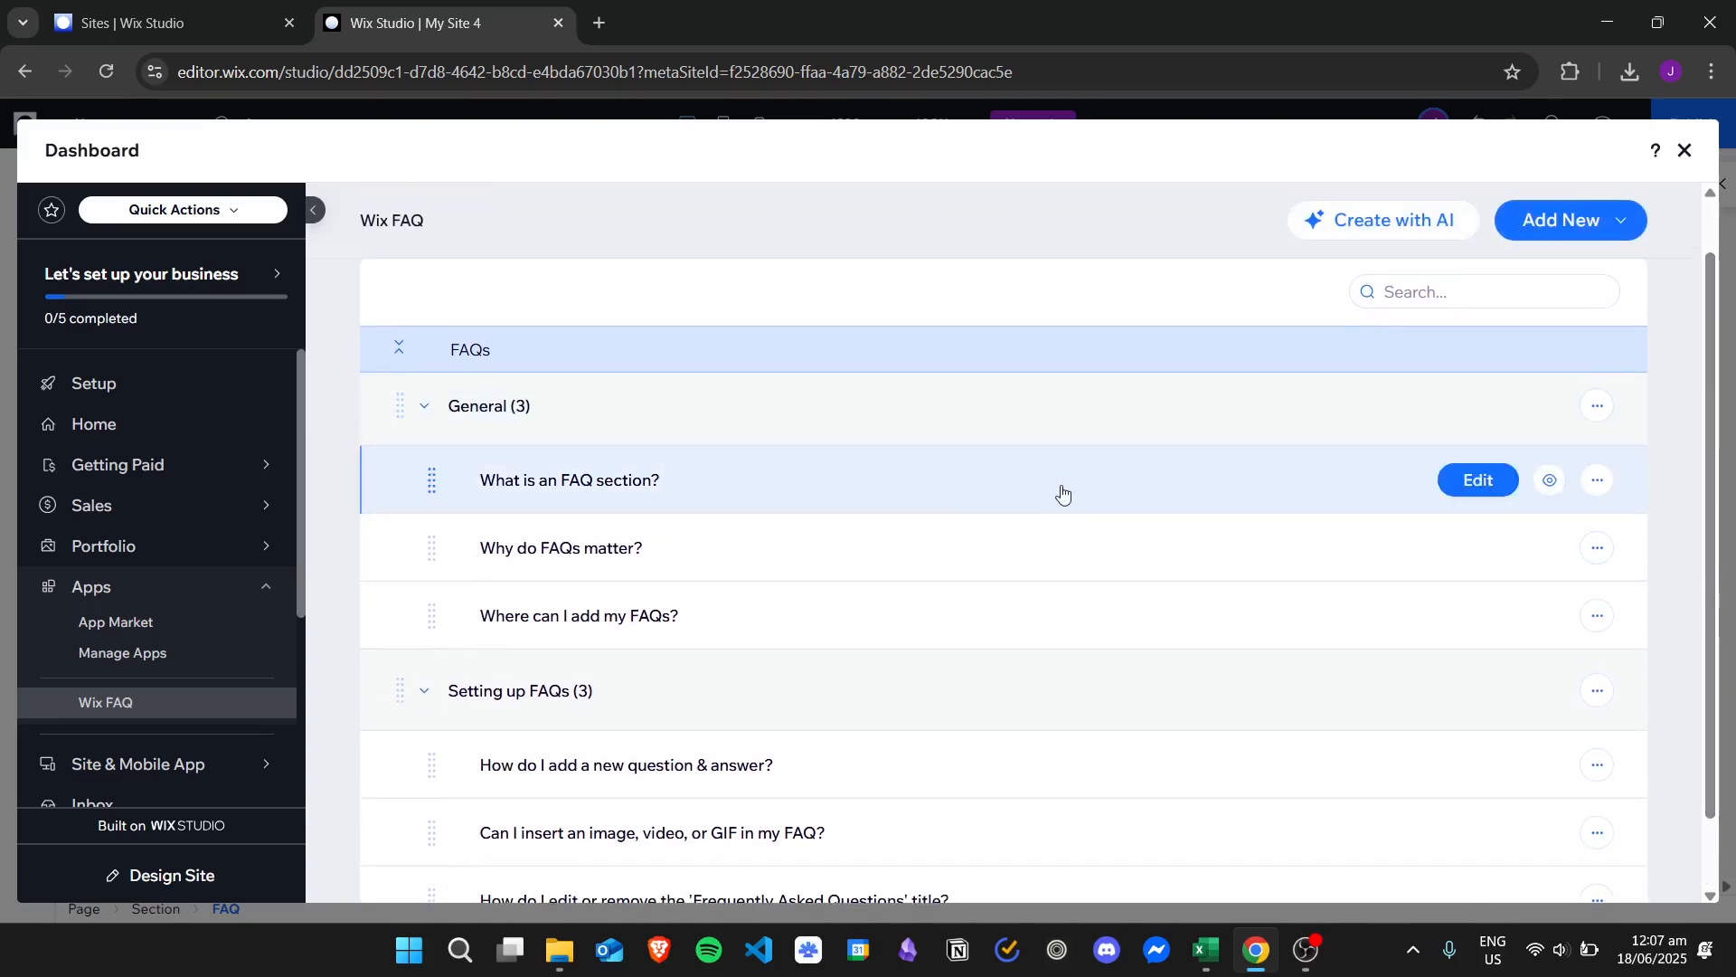
Preview the question and answer of the "What is an FAQ section?" entry, then close the preview
left_click(1550, 480)
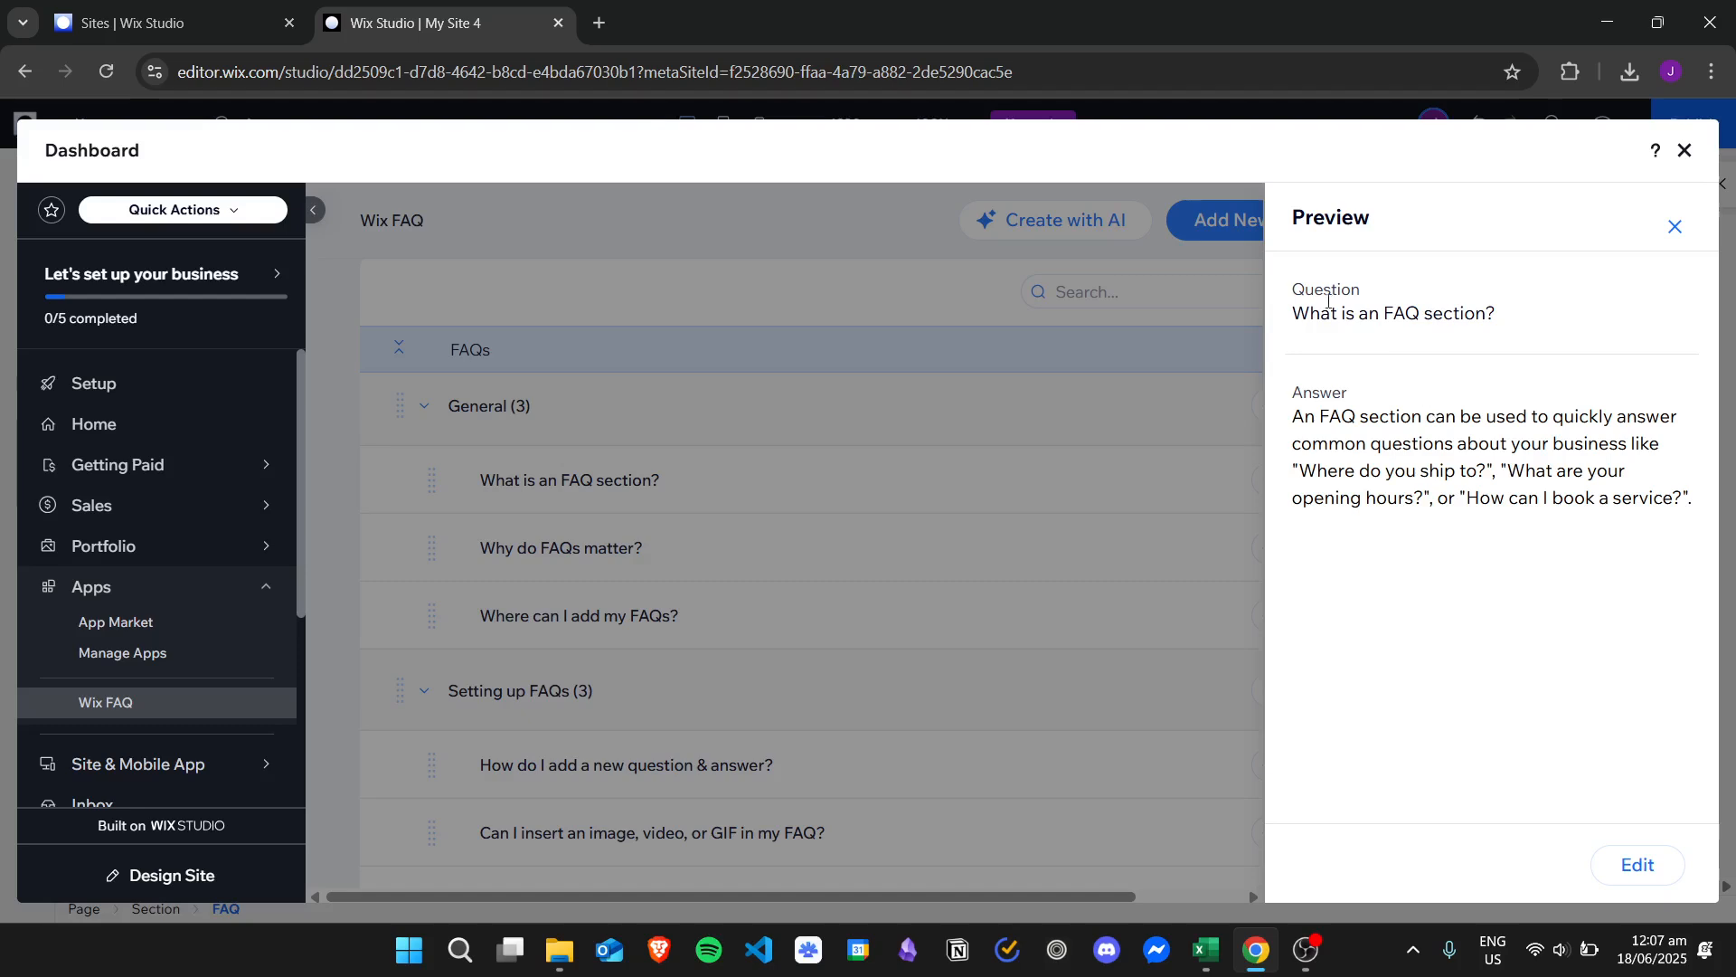
left_click_drag(1299, 316, 1535, 313)
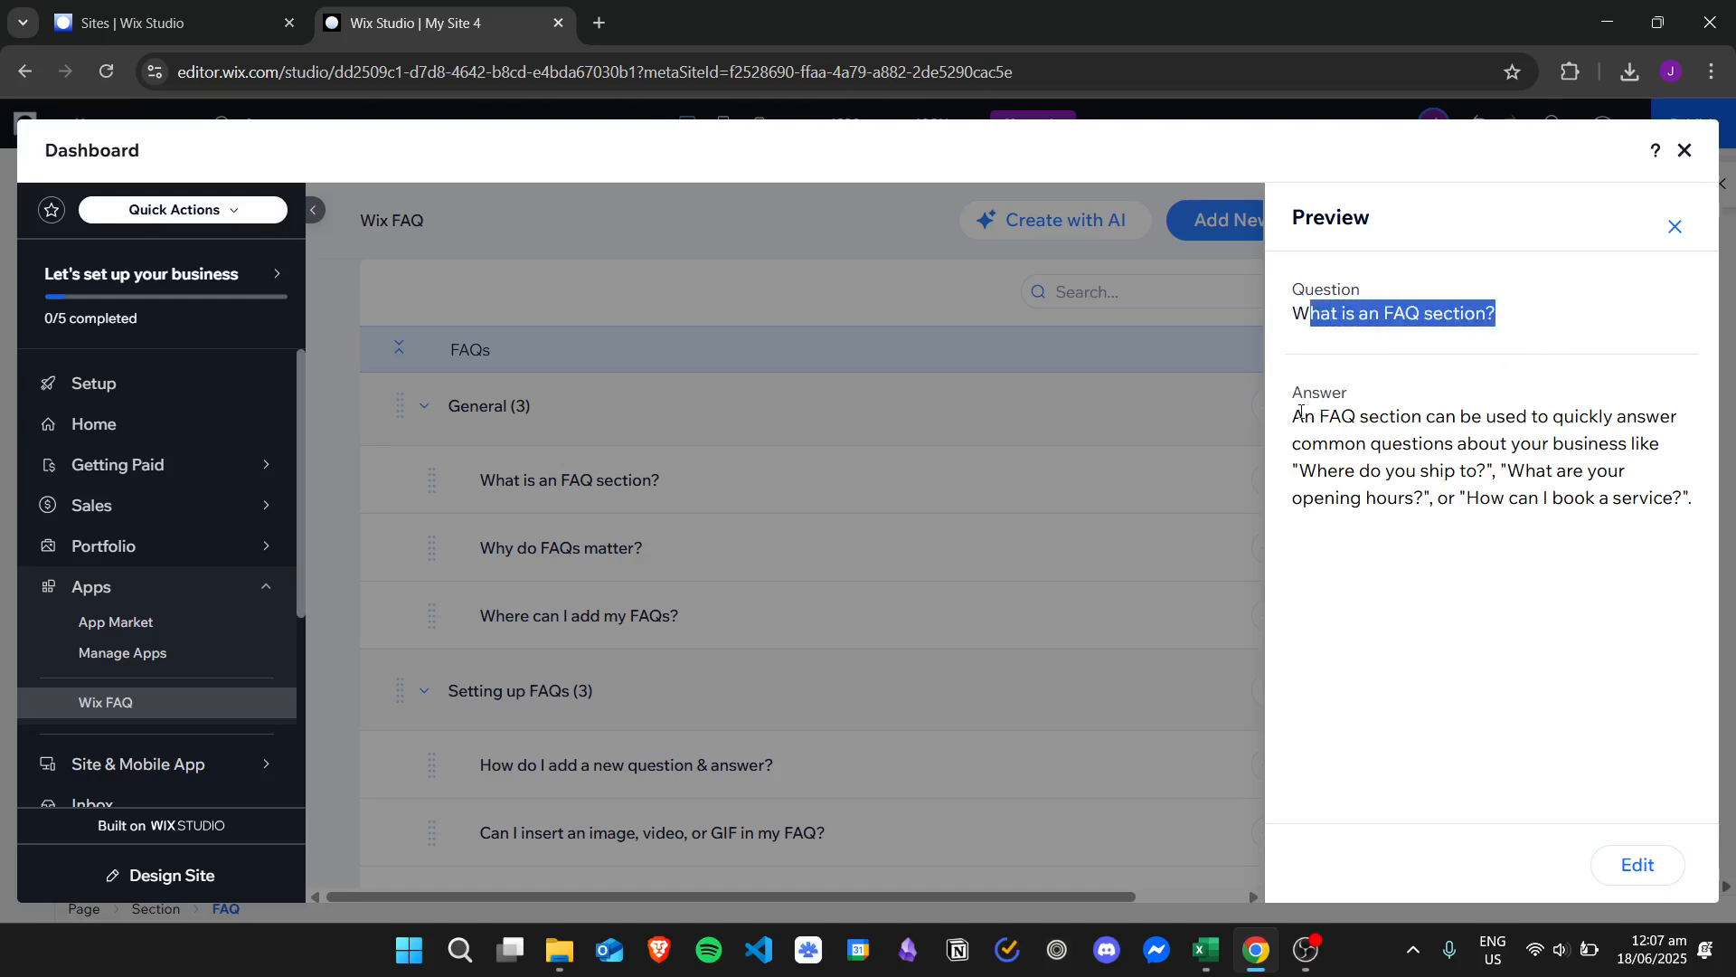
left_click_drag(1301, 414, 1676, 498)
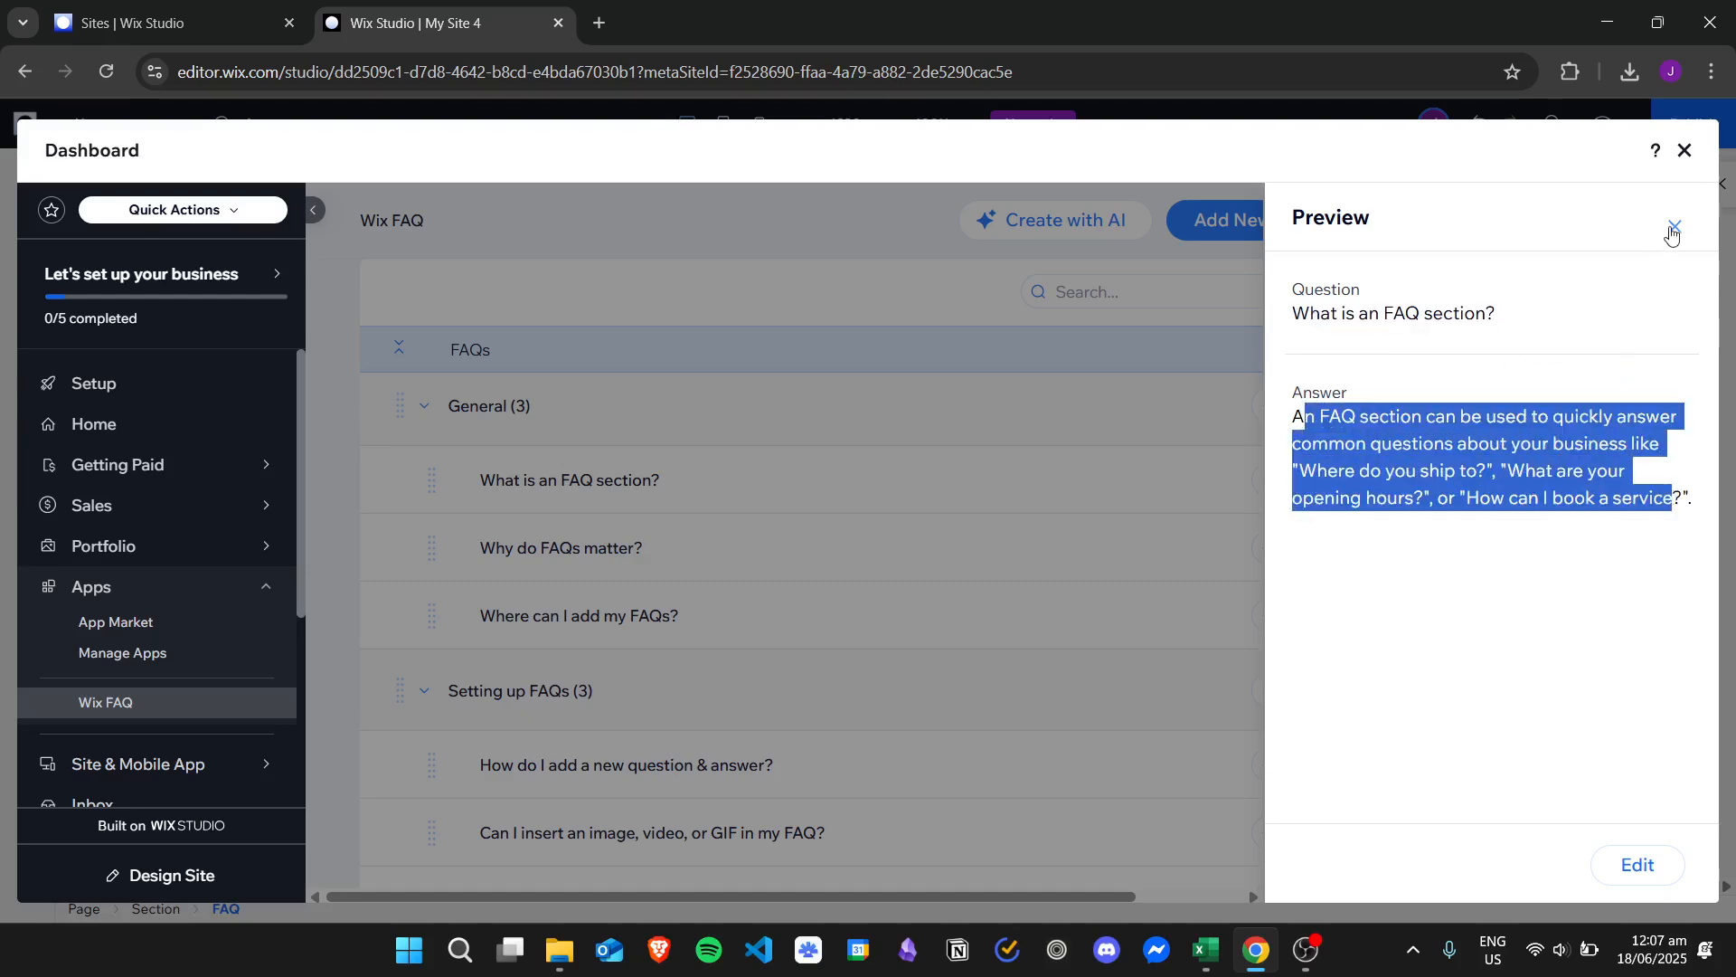
left_click(1673, 227)
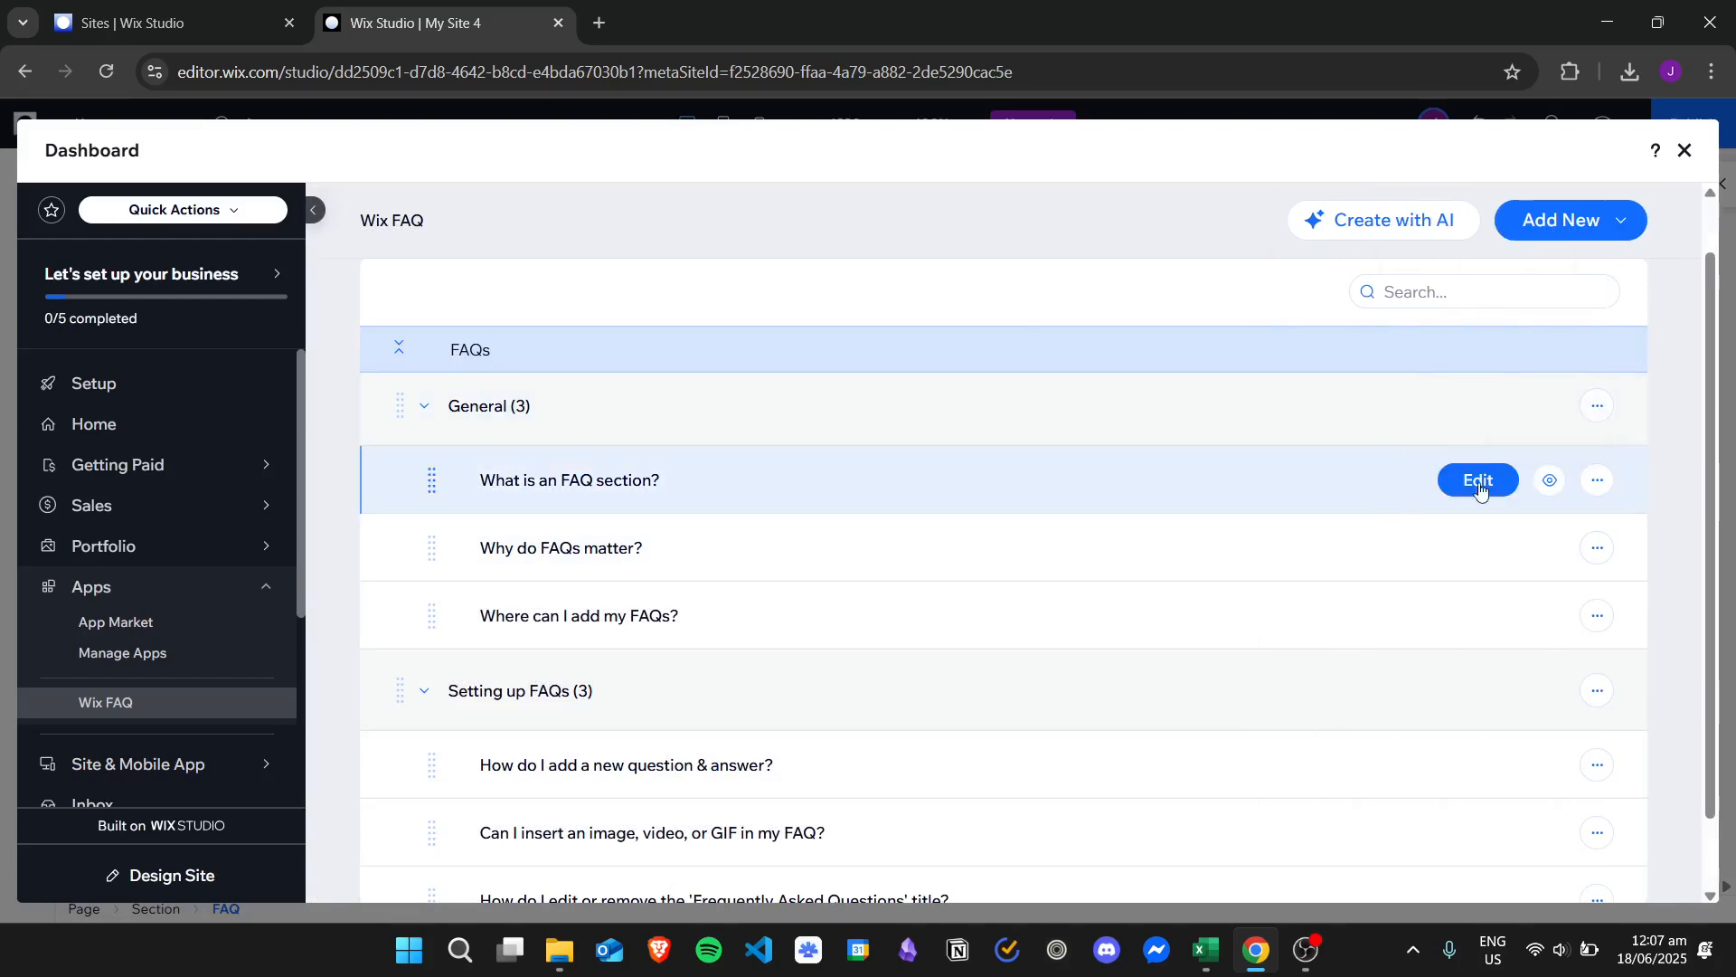
Open the "What is an FAQ section?" entry for editing, review its question and answer, and save it
left_click(1485, 482)
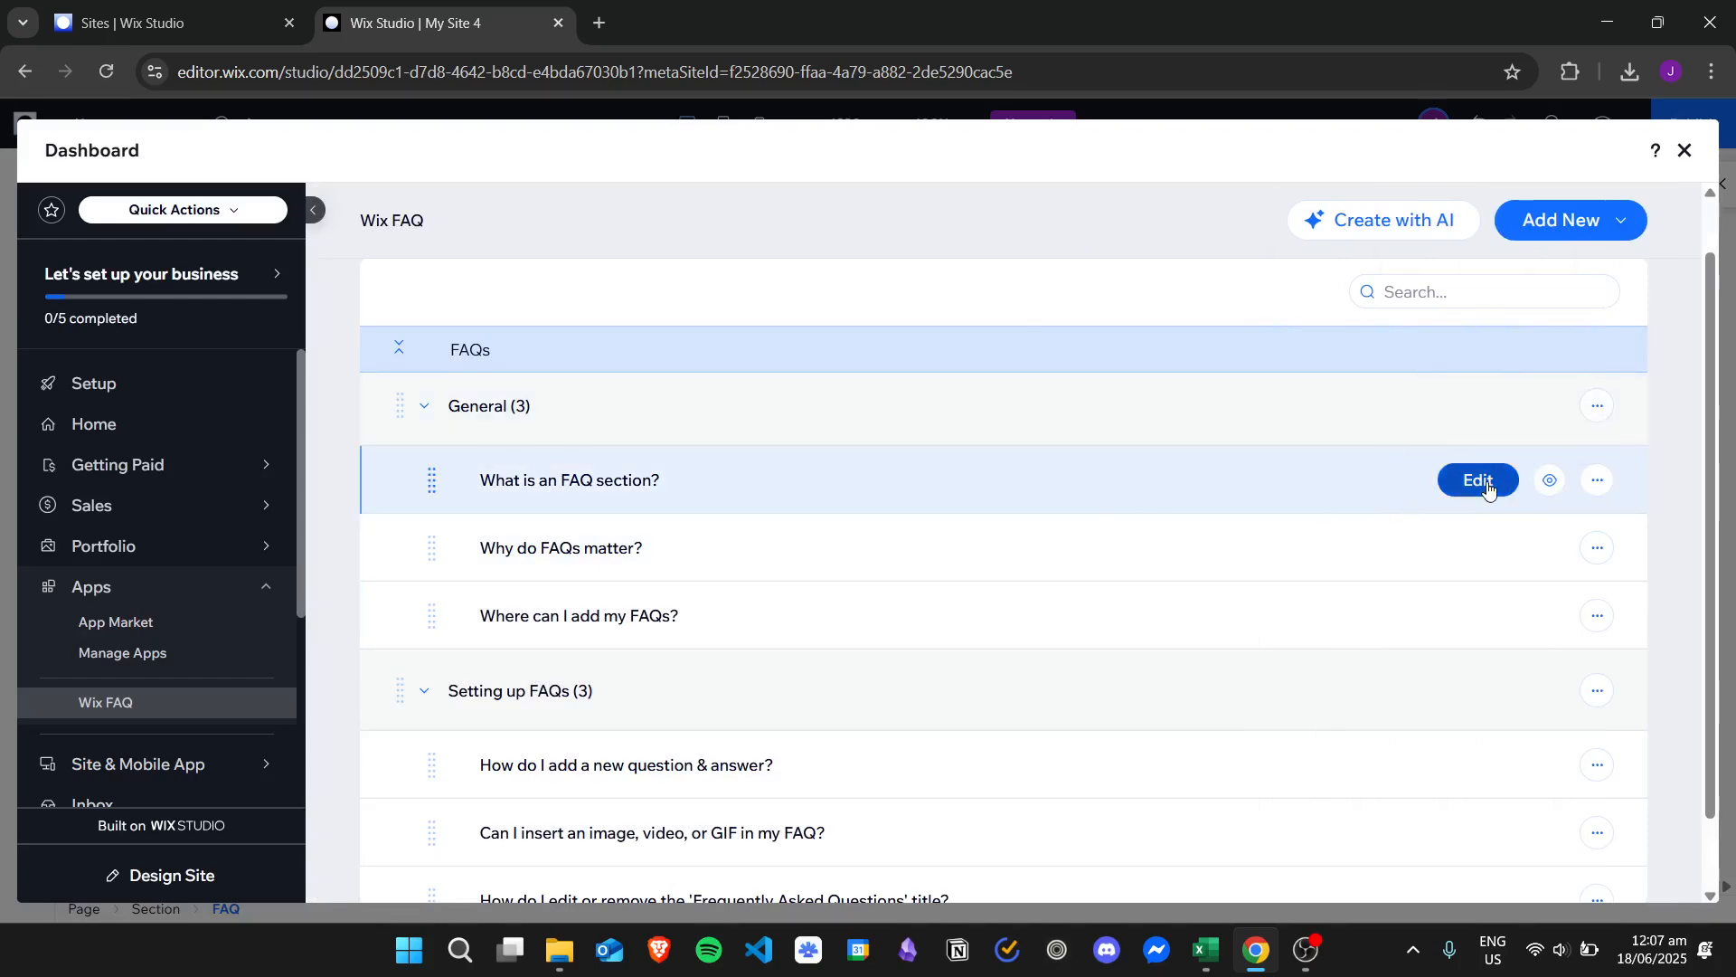
triple_click(884, 476)
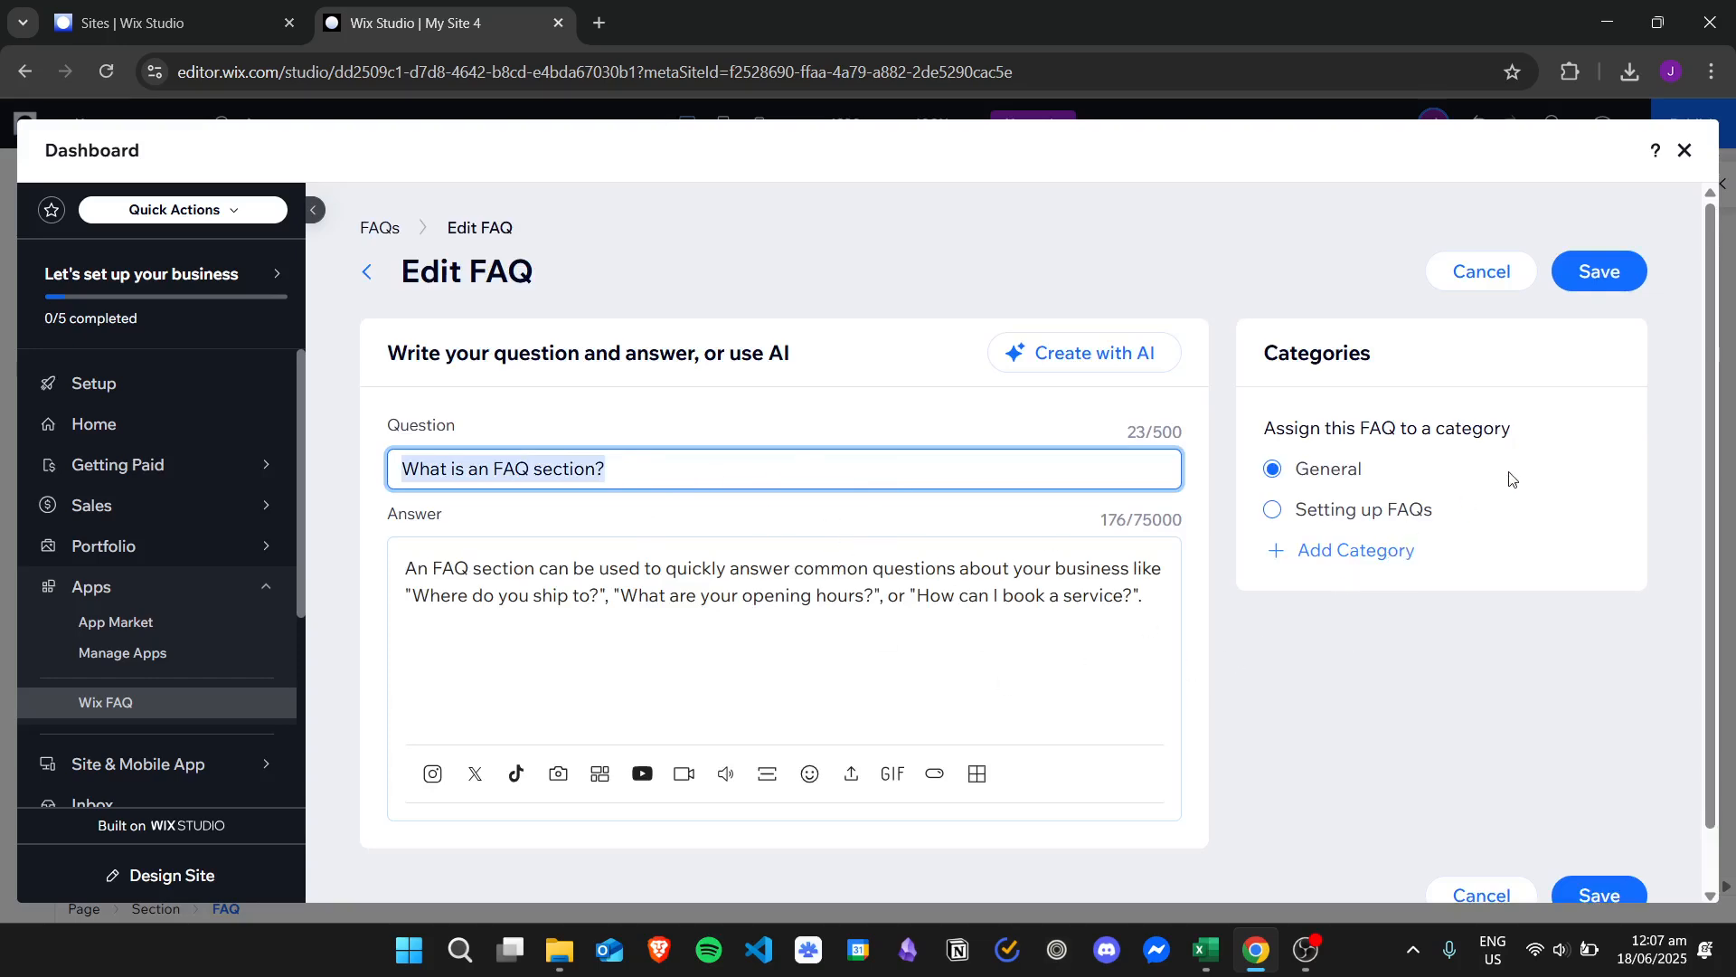
left_click_drag(1709, 290, 1704, 341)
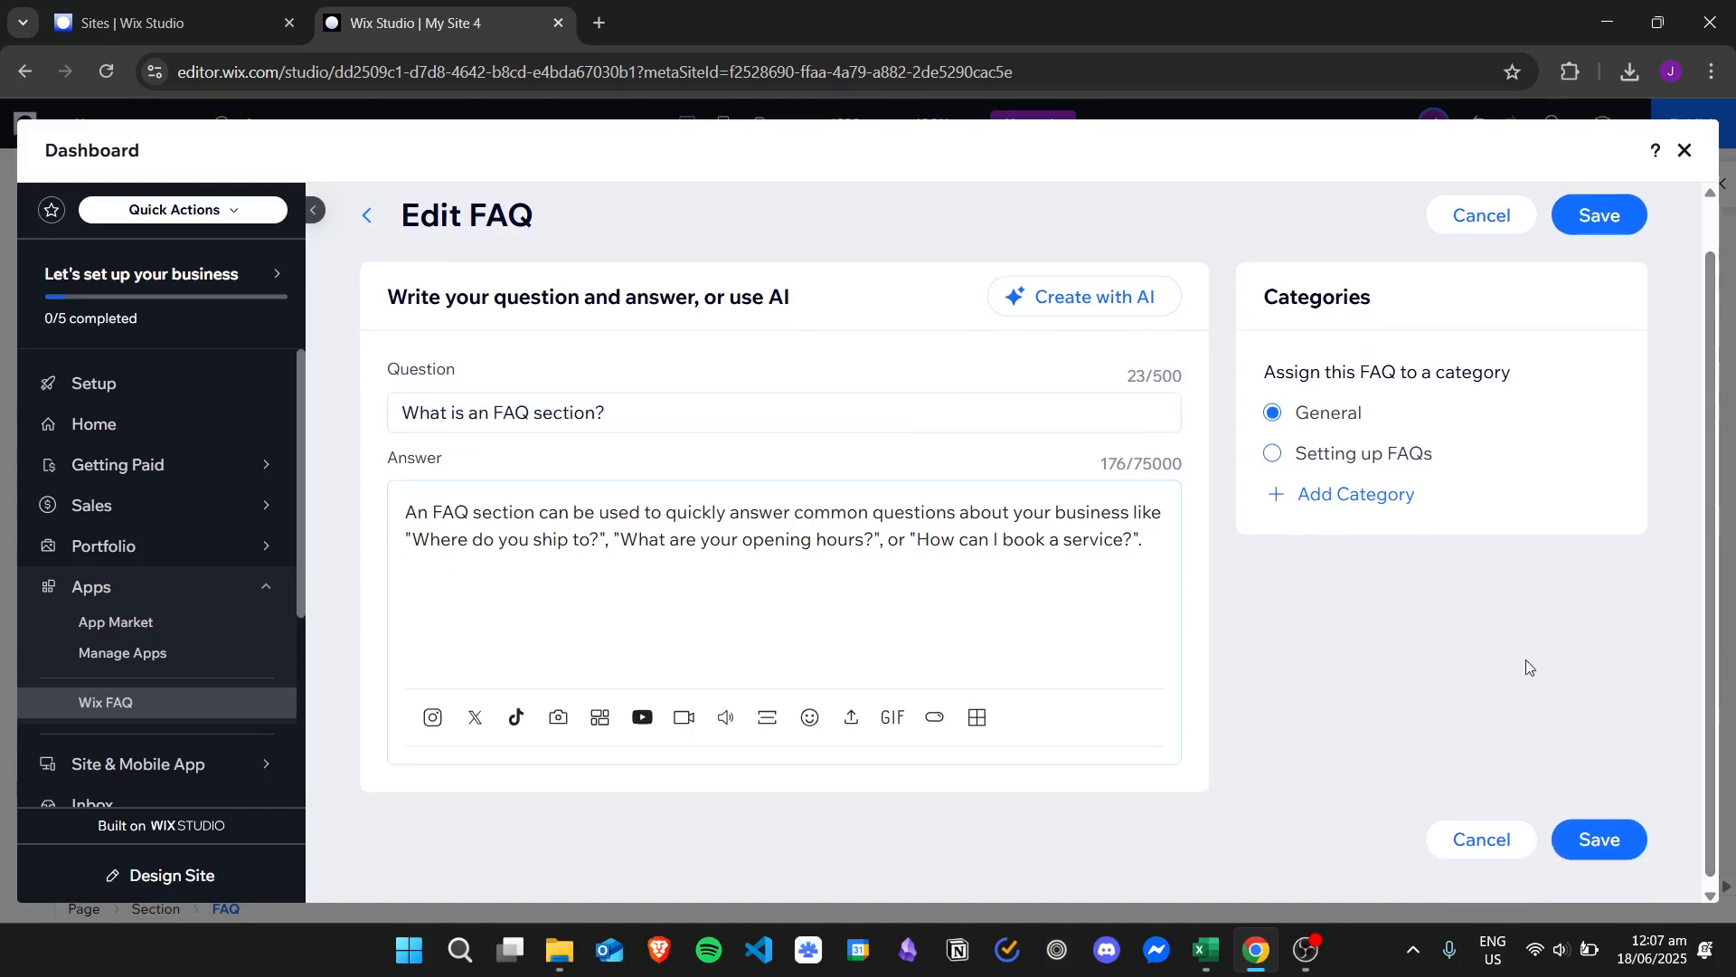
left_click(1599, 837)
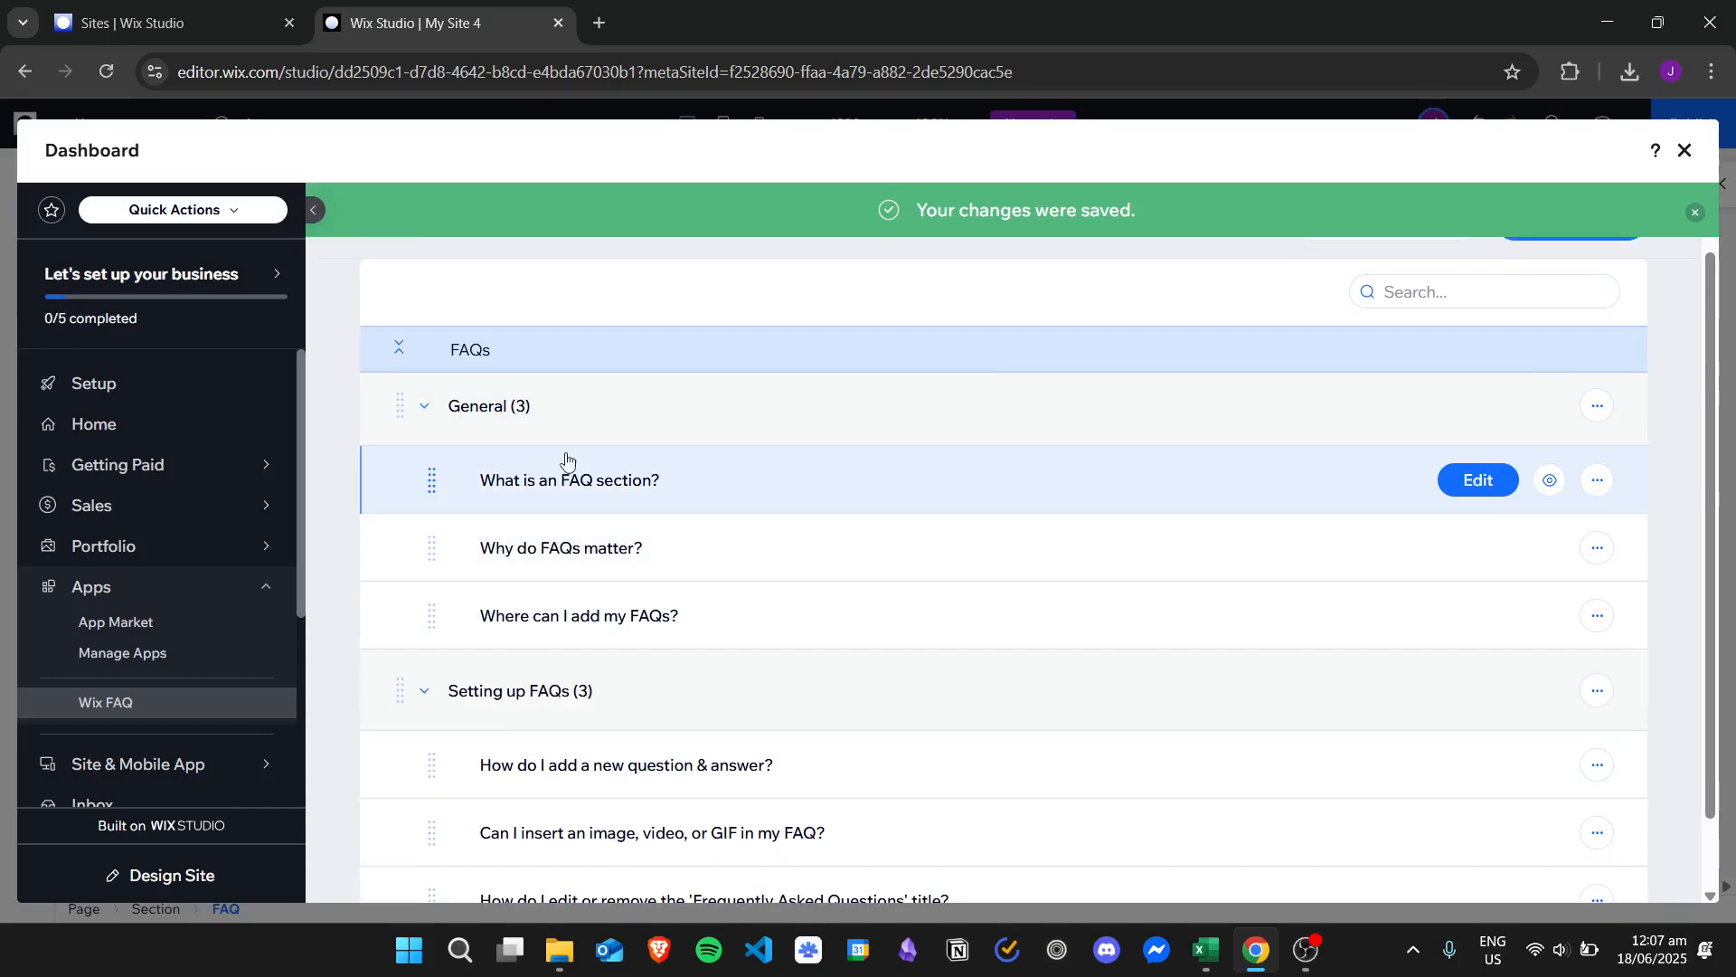
Add a new FAQ category named "MORE FAQS"
scroll(1706, 443, "down", 1)
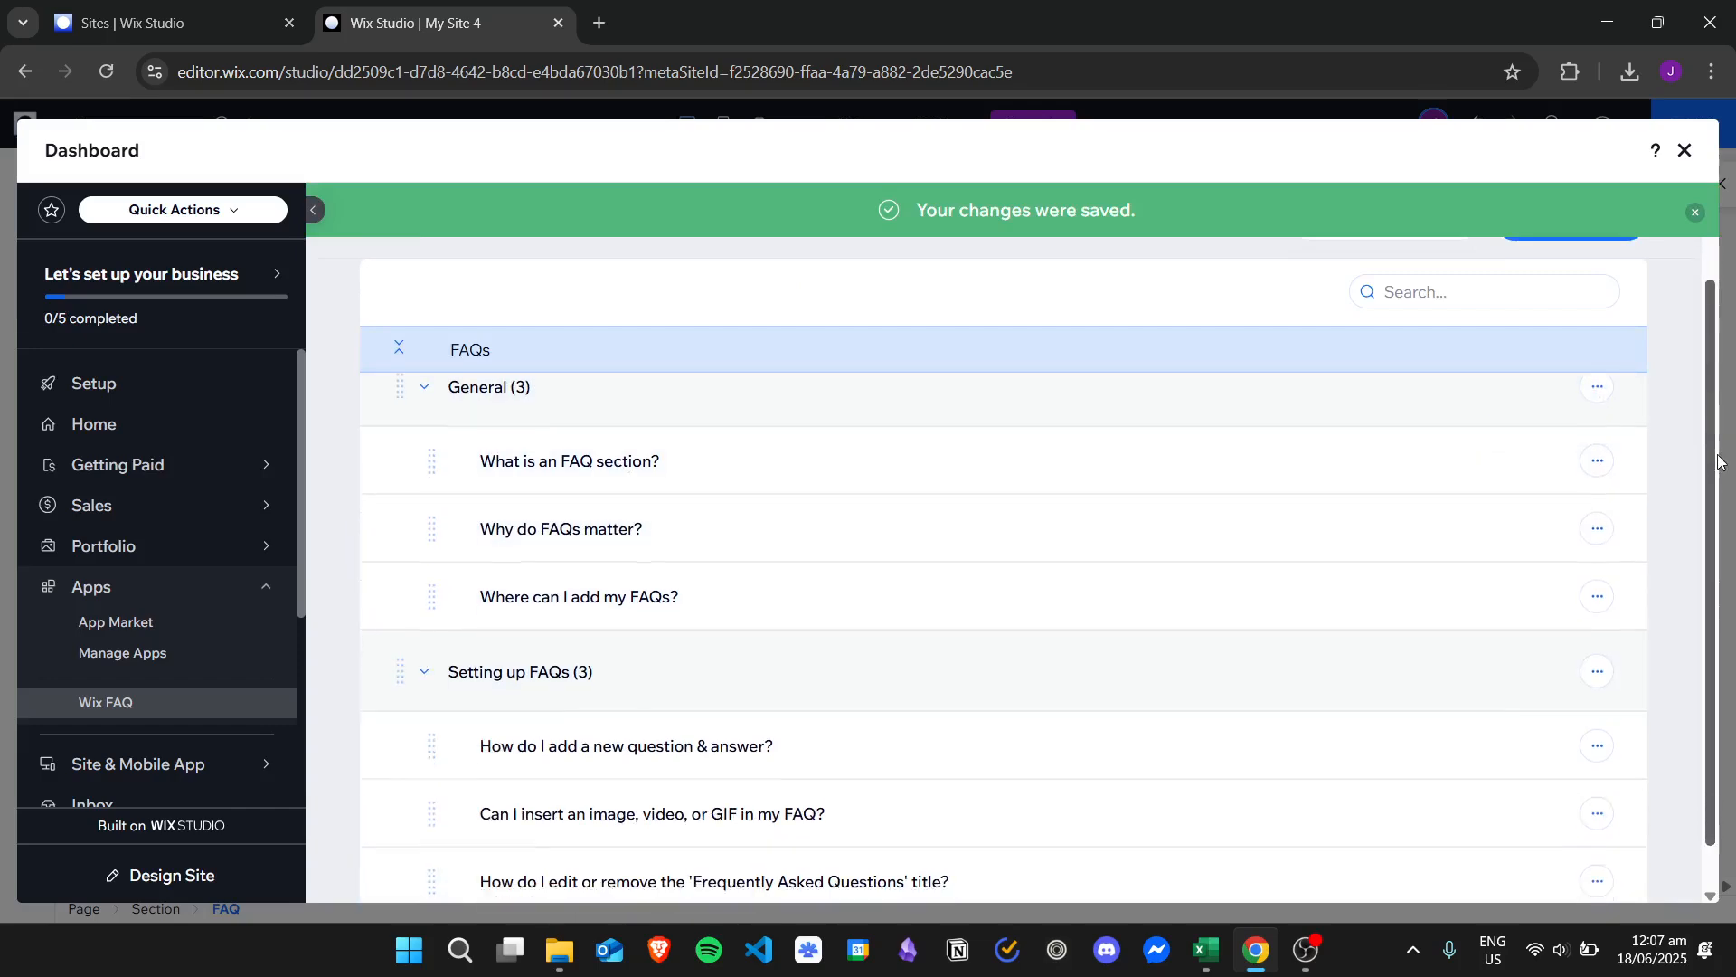
scroll(1687, 354, "up", 2)
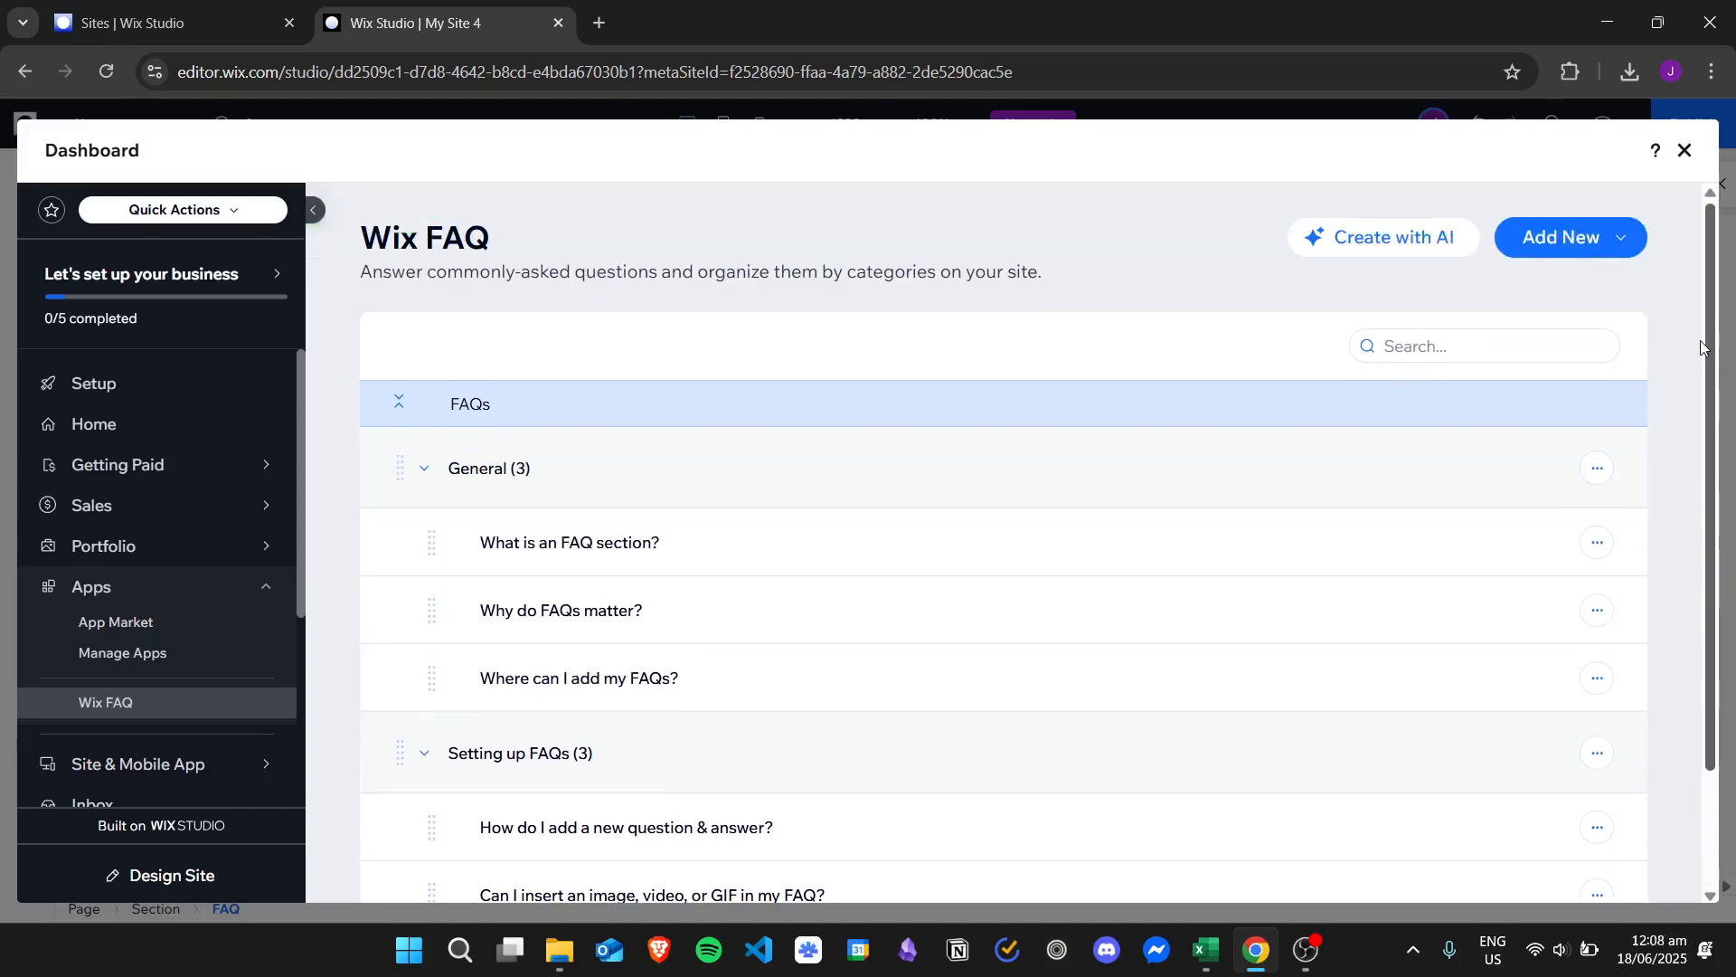
scroll(1703, 347, "down", 1)
scroll(1673, 316, "up", 1)
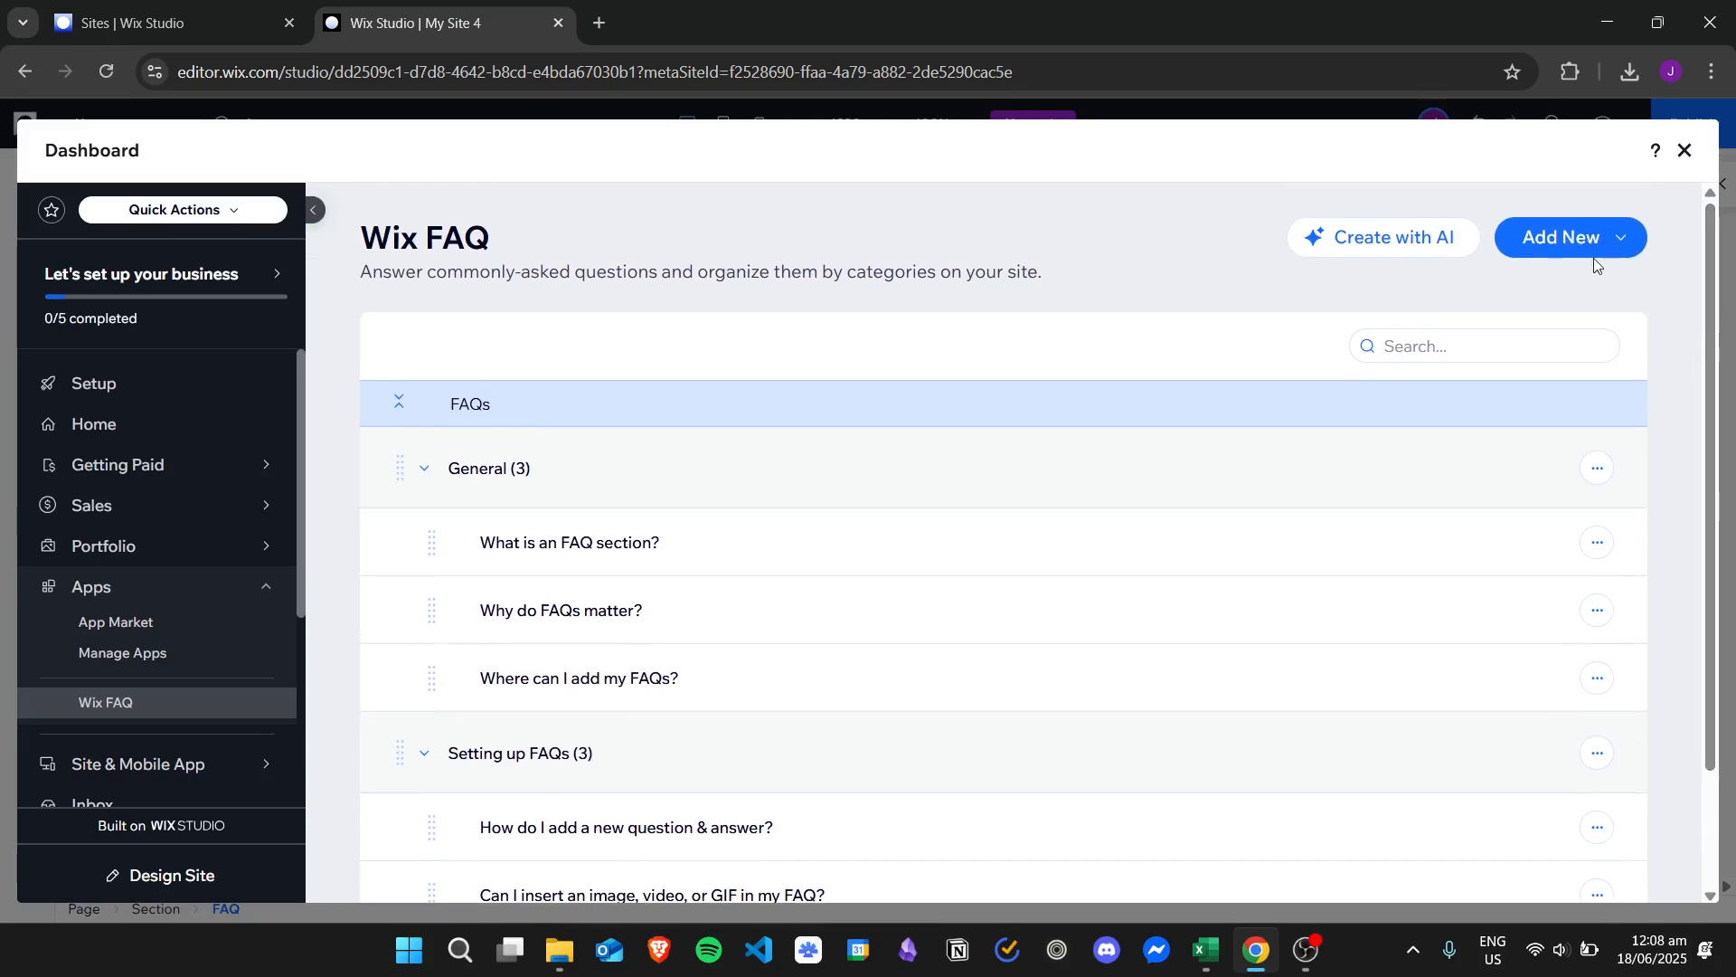
scroll(1723, 349, "down", 1)
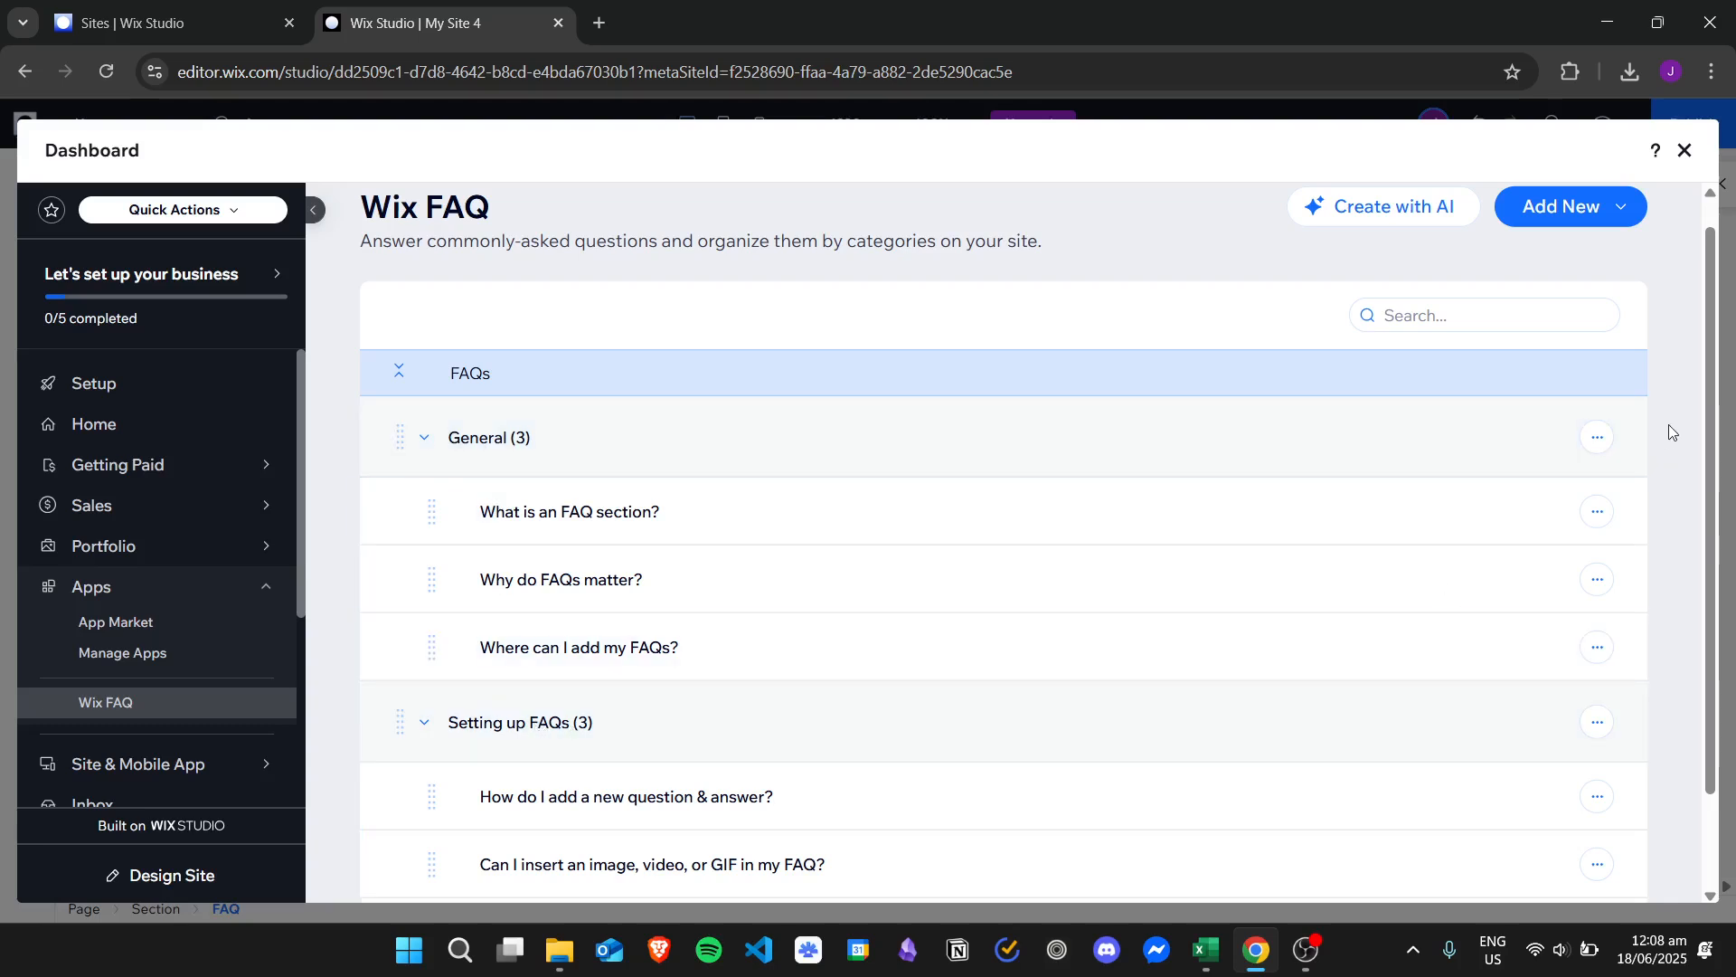
scroll(1727, 567, "down", 2)
scroll(1727, 567, "up", 2)
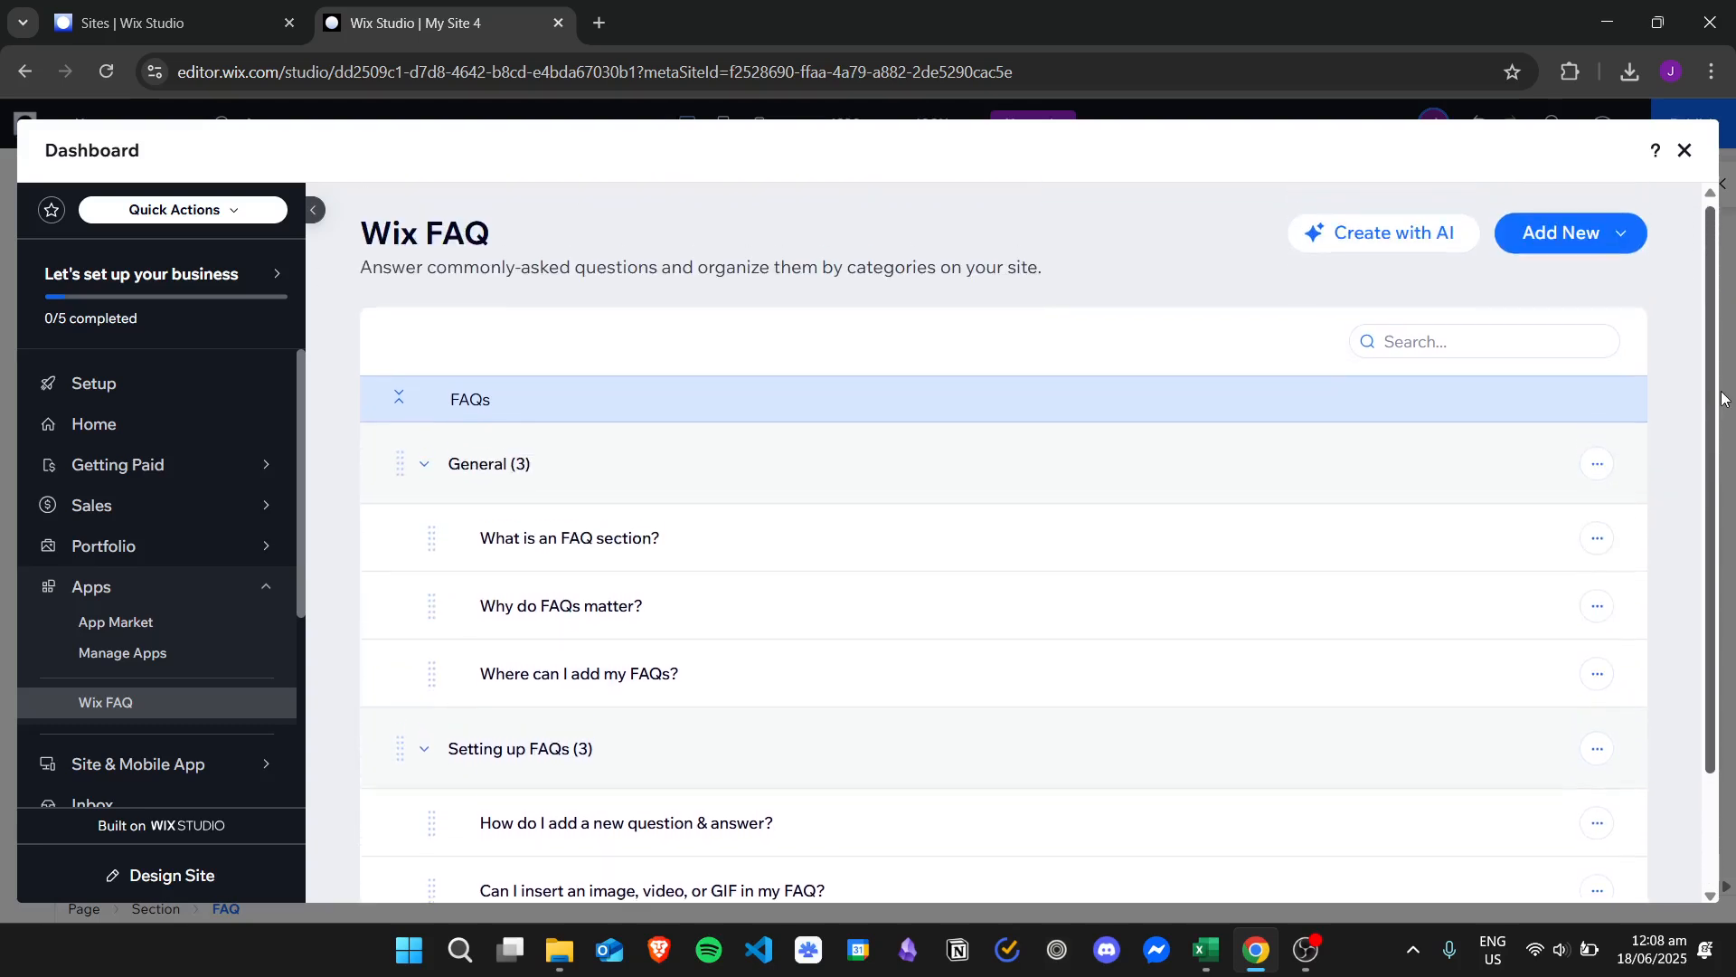
left_click(1585, 246)
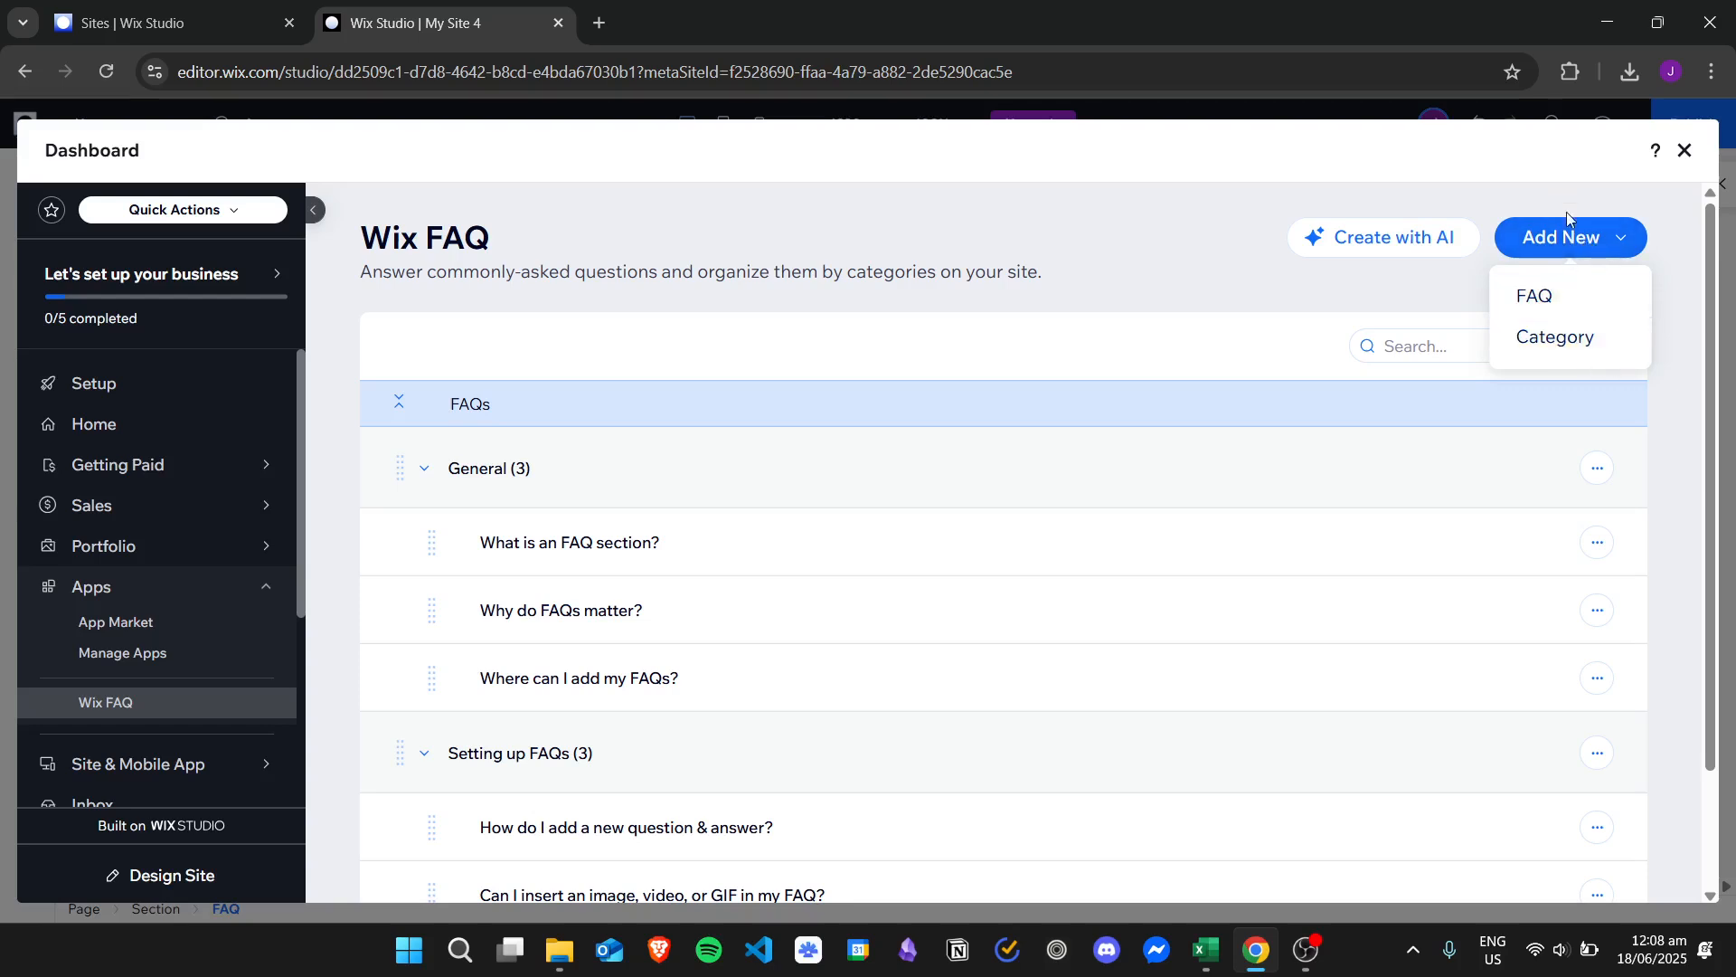
left_click(1590, 338)
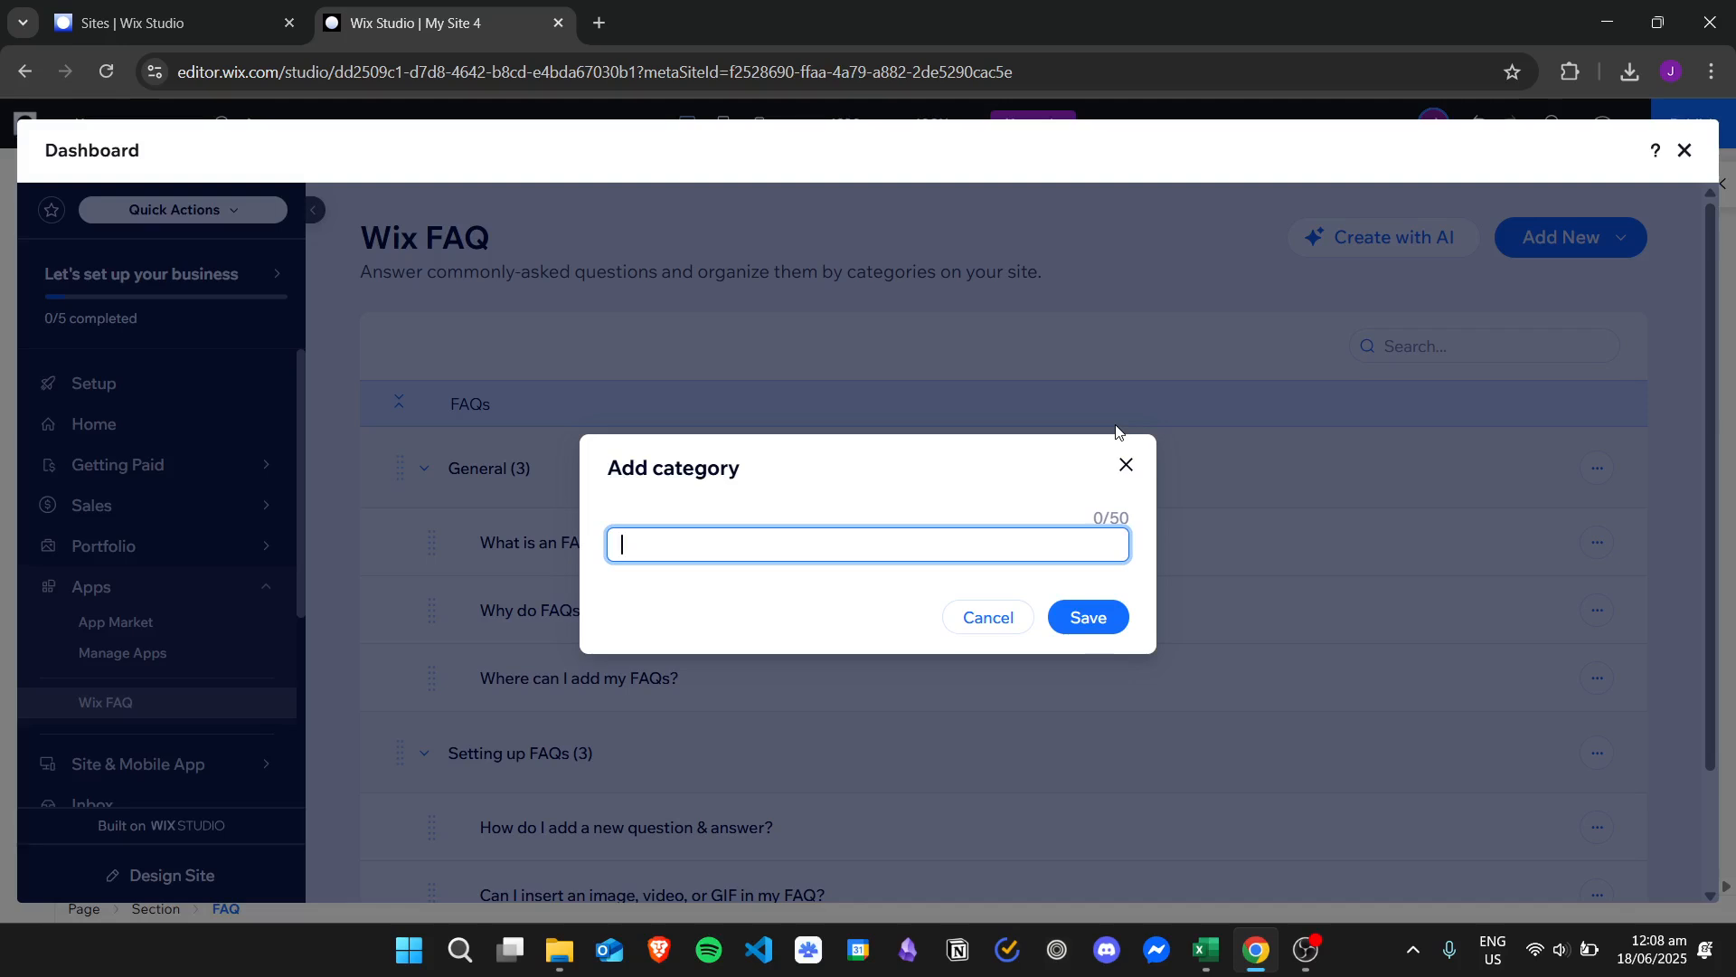
type("MORE FAQS")
left_click(1089, 617)
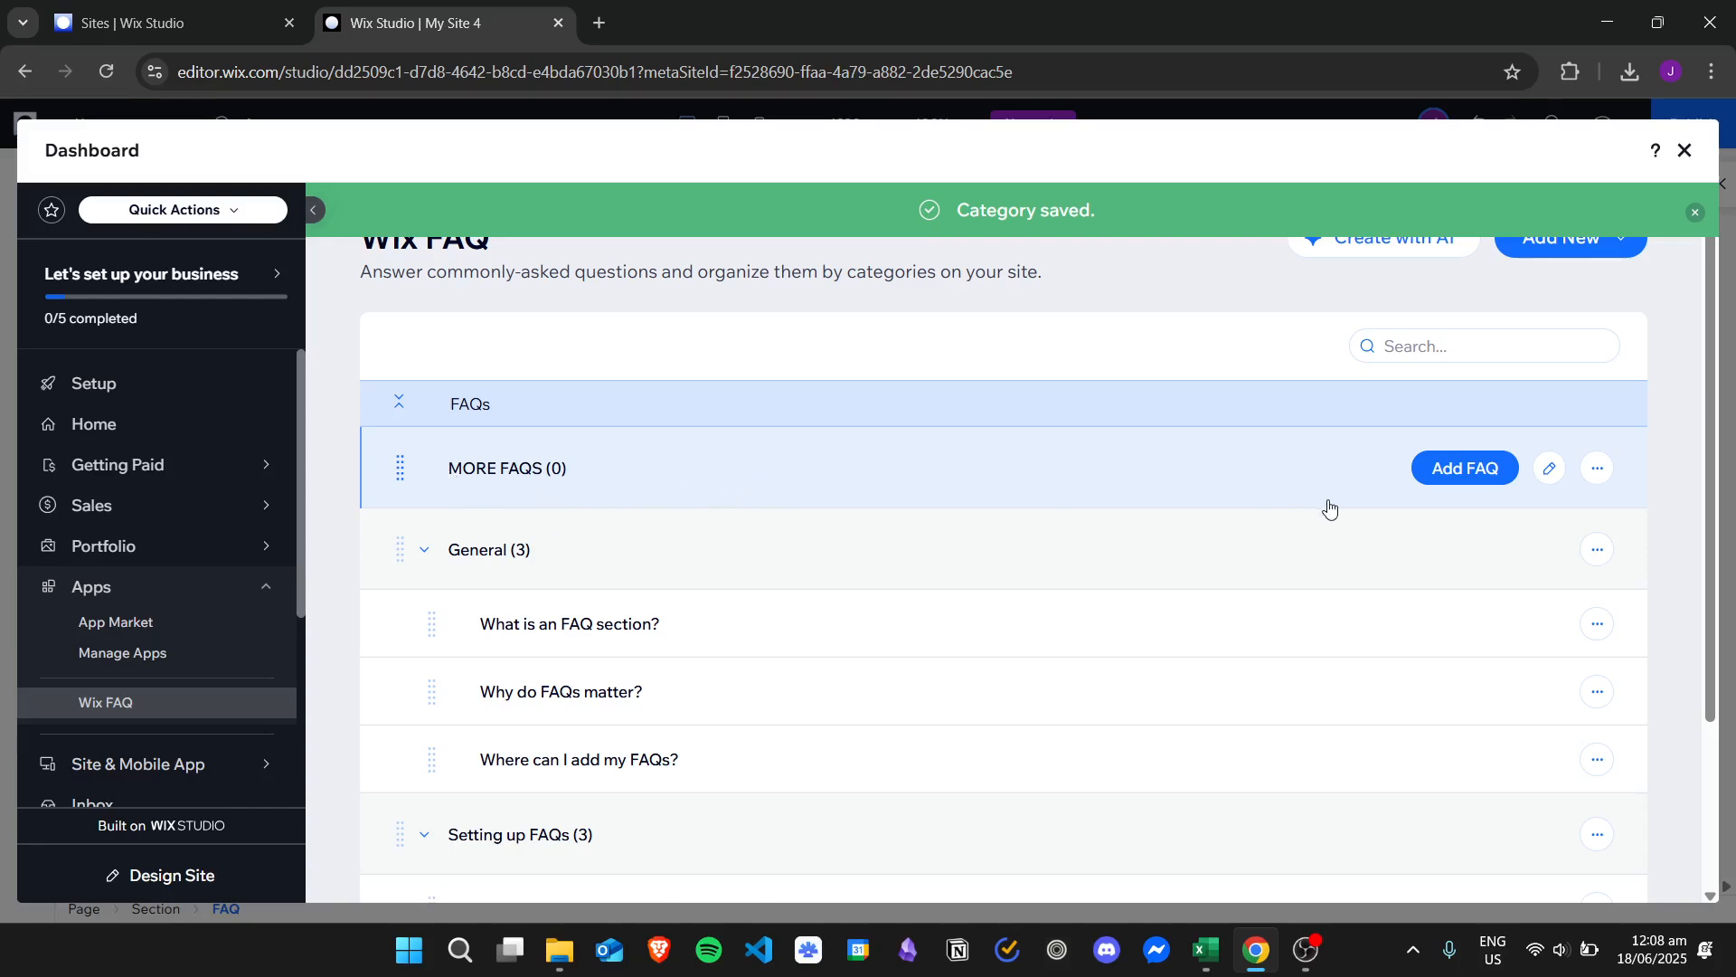
Start a new FAQ in the MORE FAQS category with the question "What camera did you use to picture your photographs?"
left_click(1473, 469)
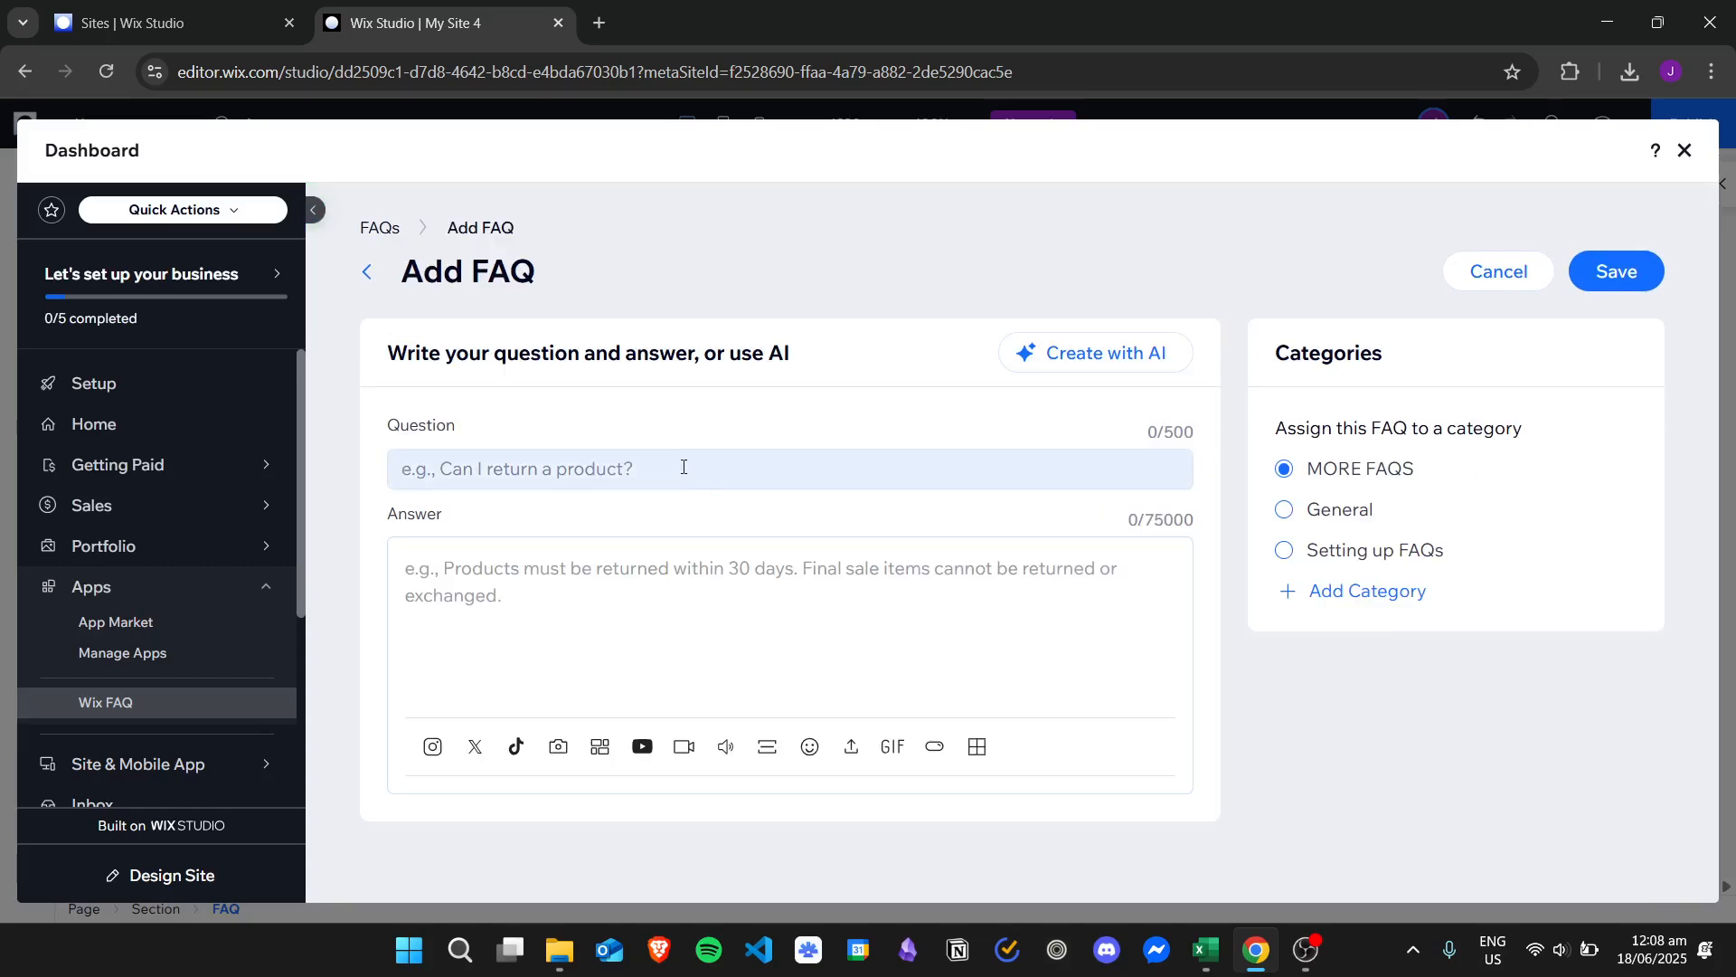
left_click(681, 468)
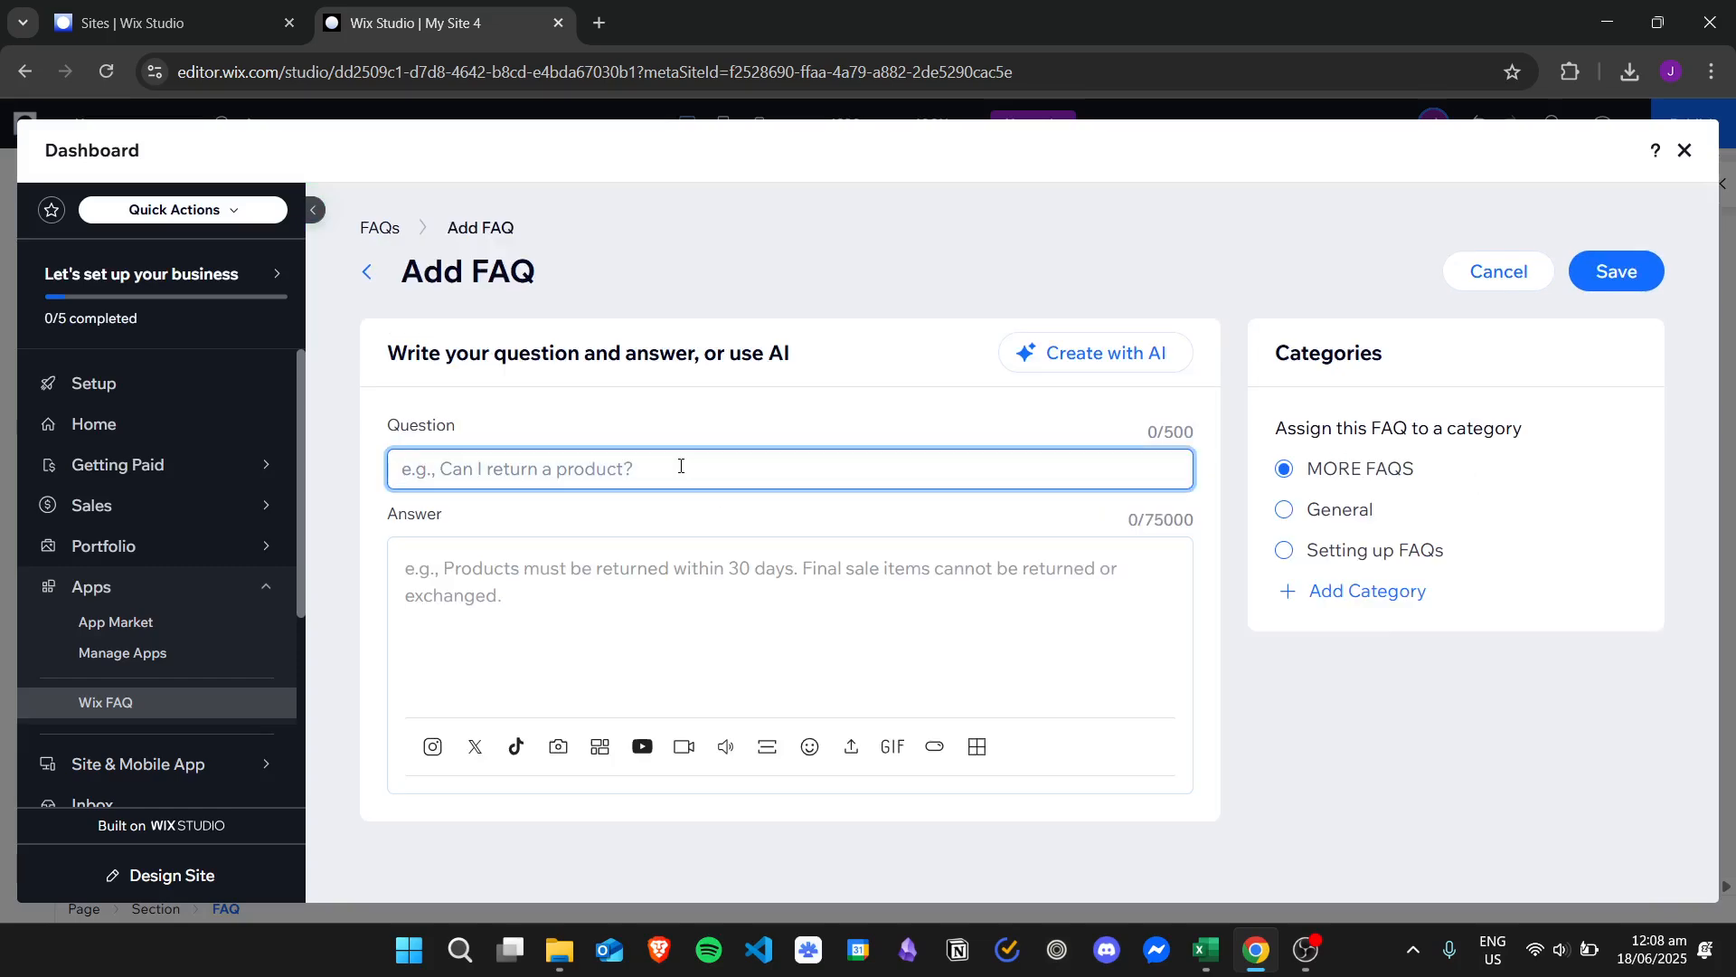
type("W")
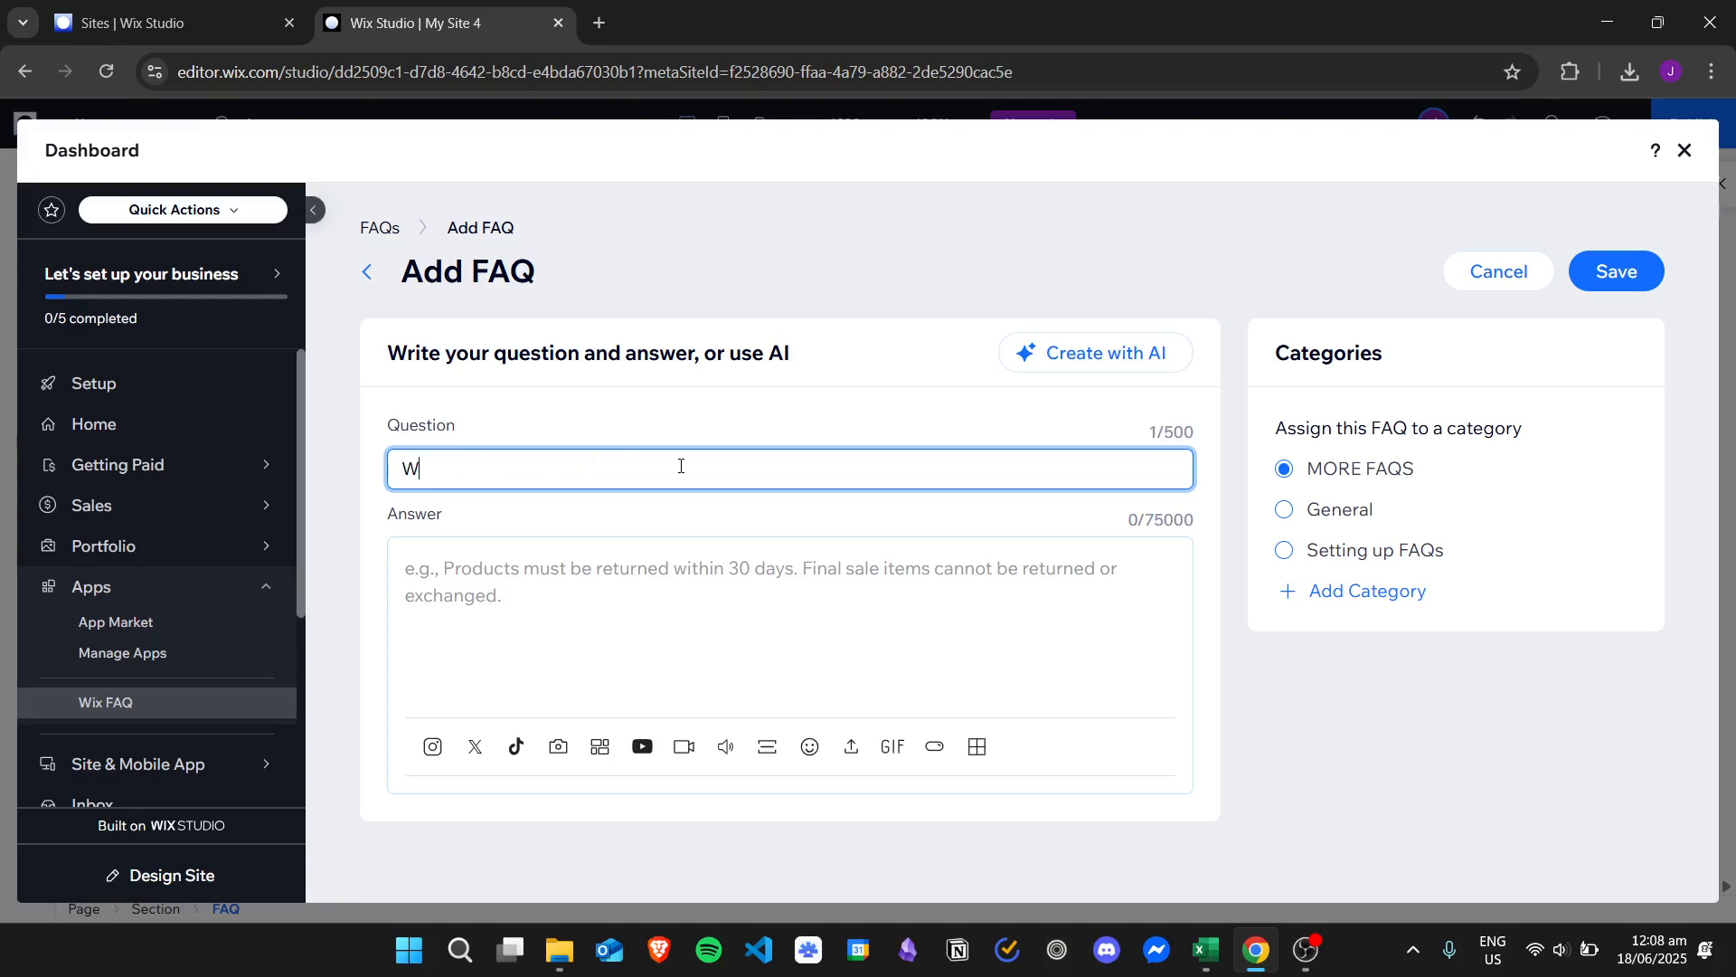
type("hat camera did you use to ")
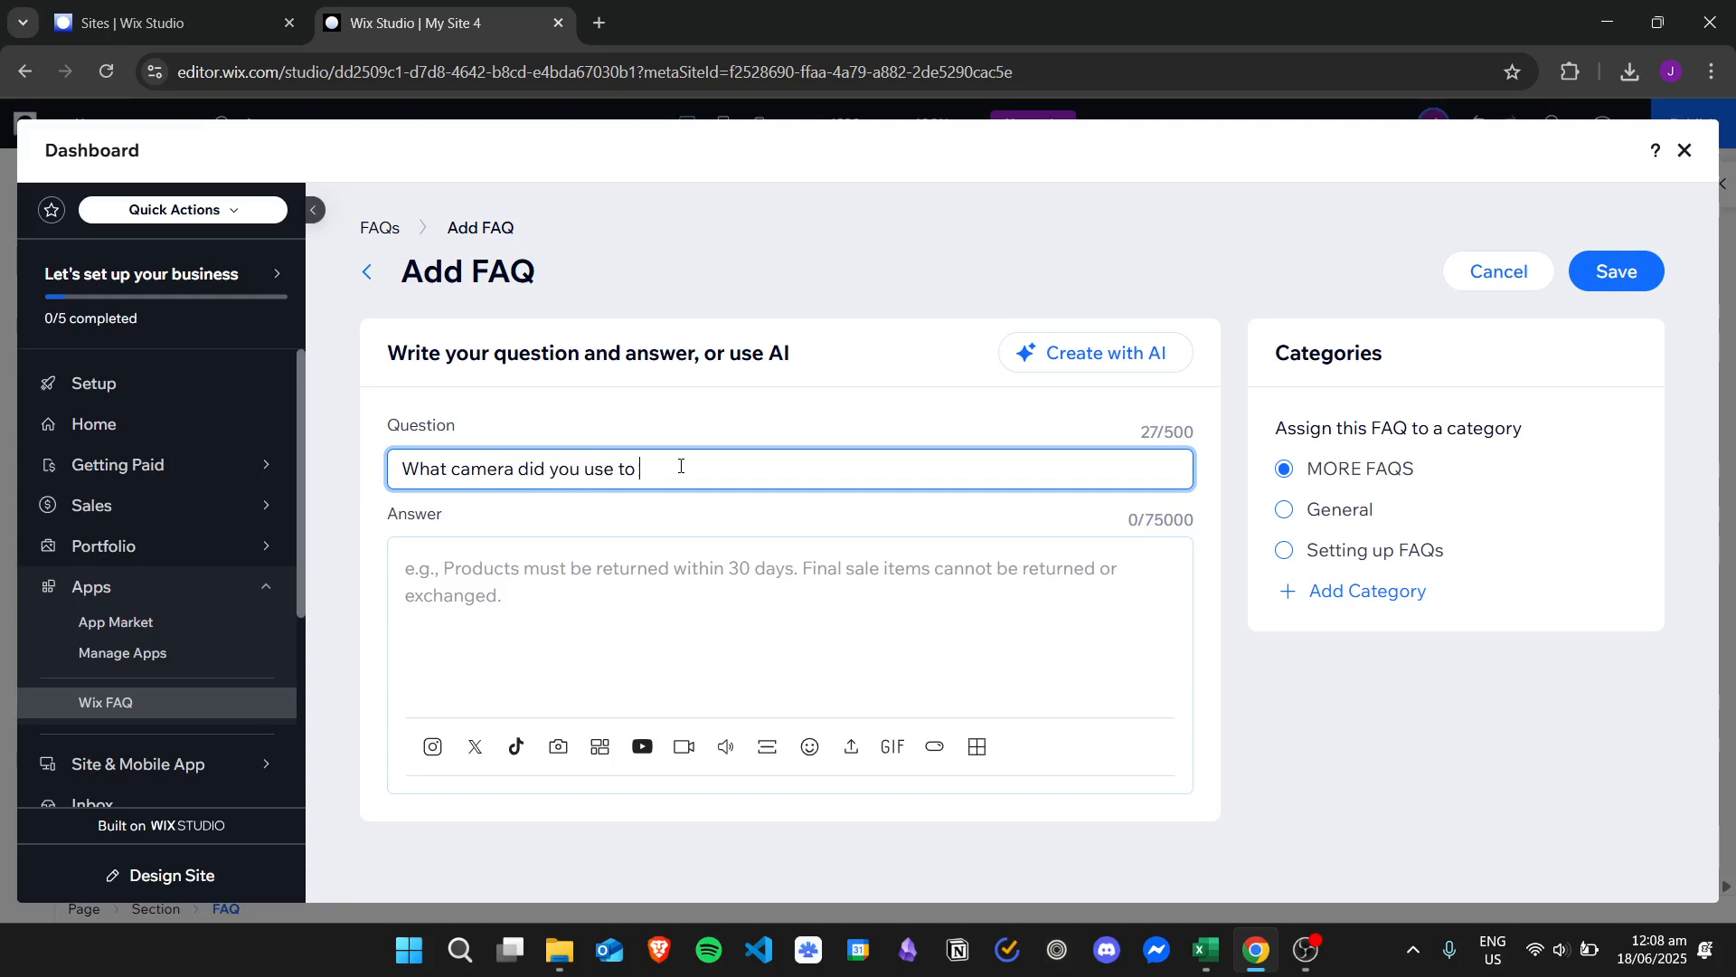
type("picture your photographs?")
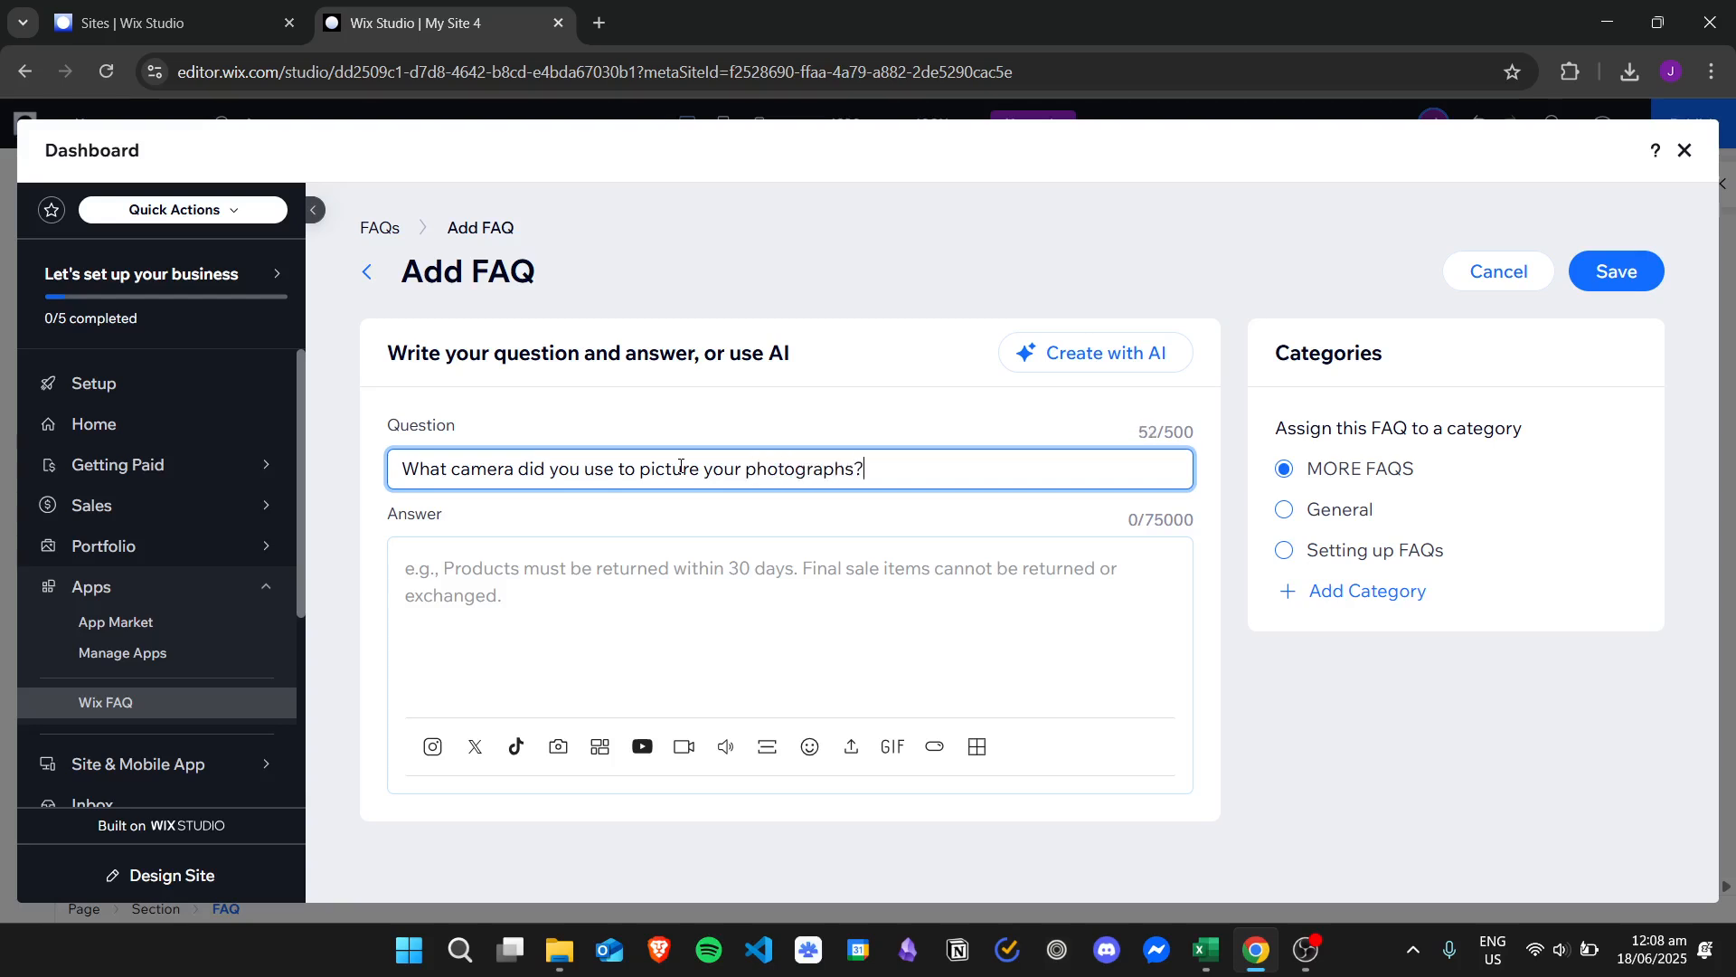
Enter the answer "I used a digital camera with the model of SONY XYZ" and save the new FAQ
left_click(687, 579)
type("I")
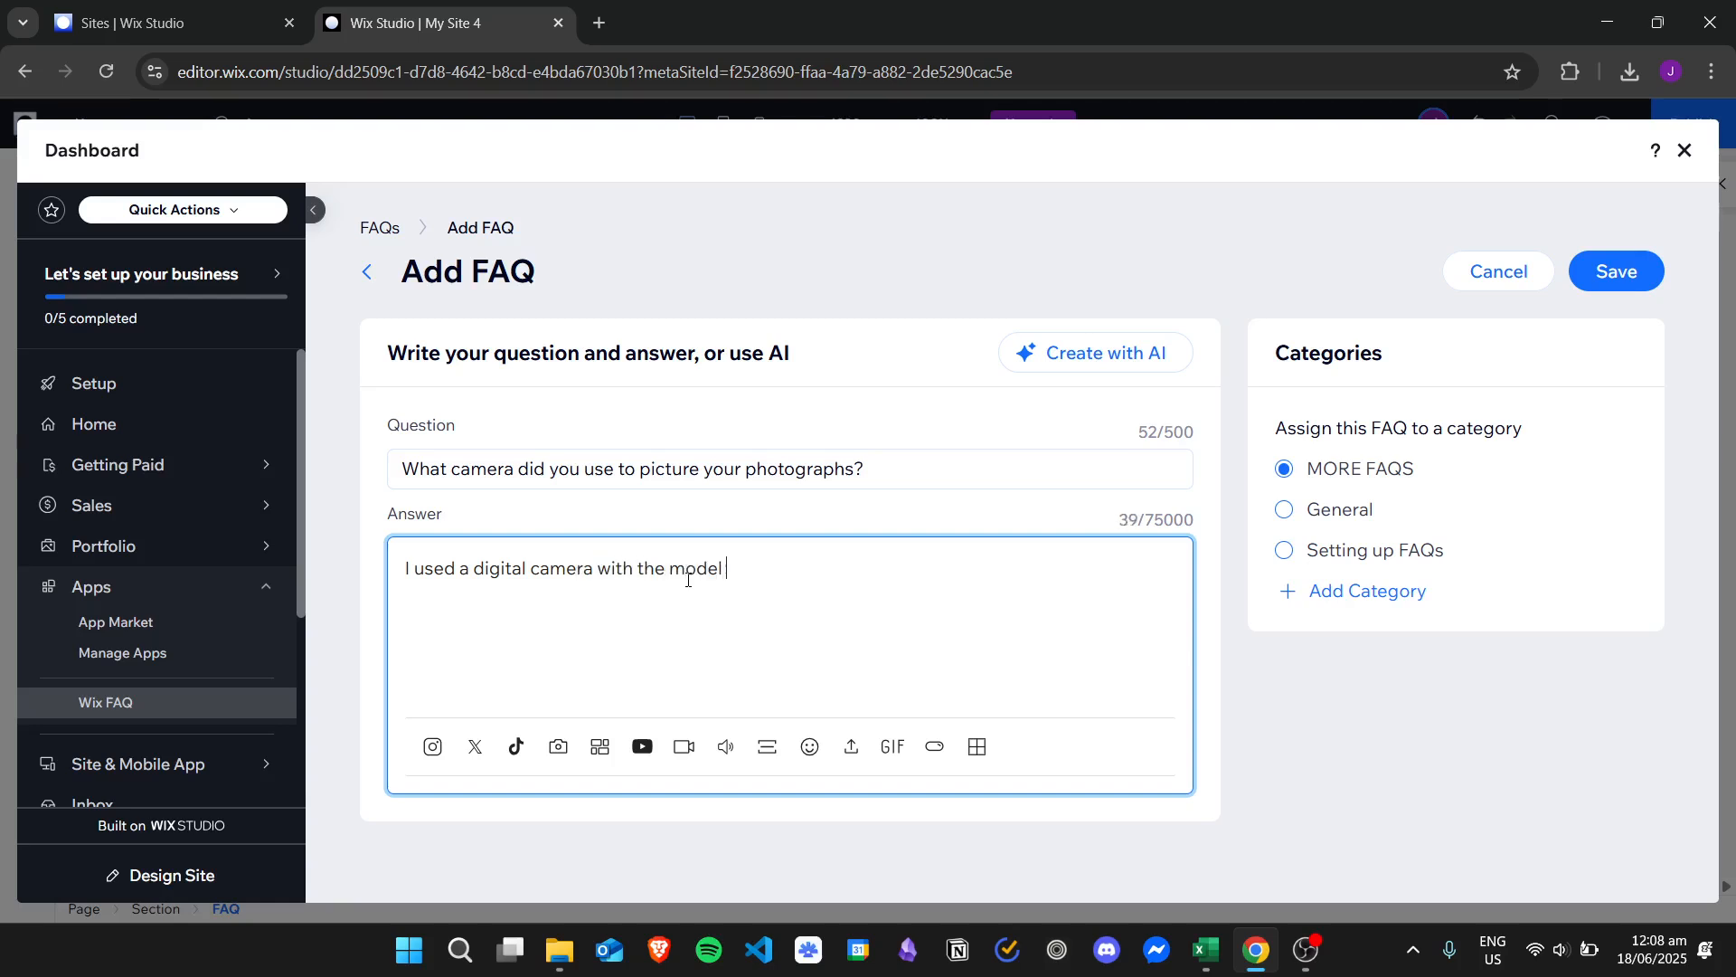
type("SONY XYZ")
triple_click(594, 480)
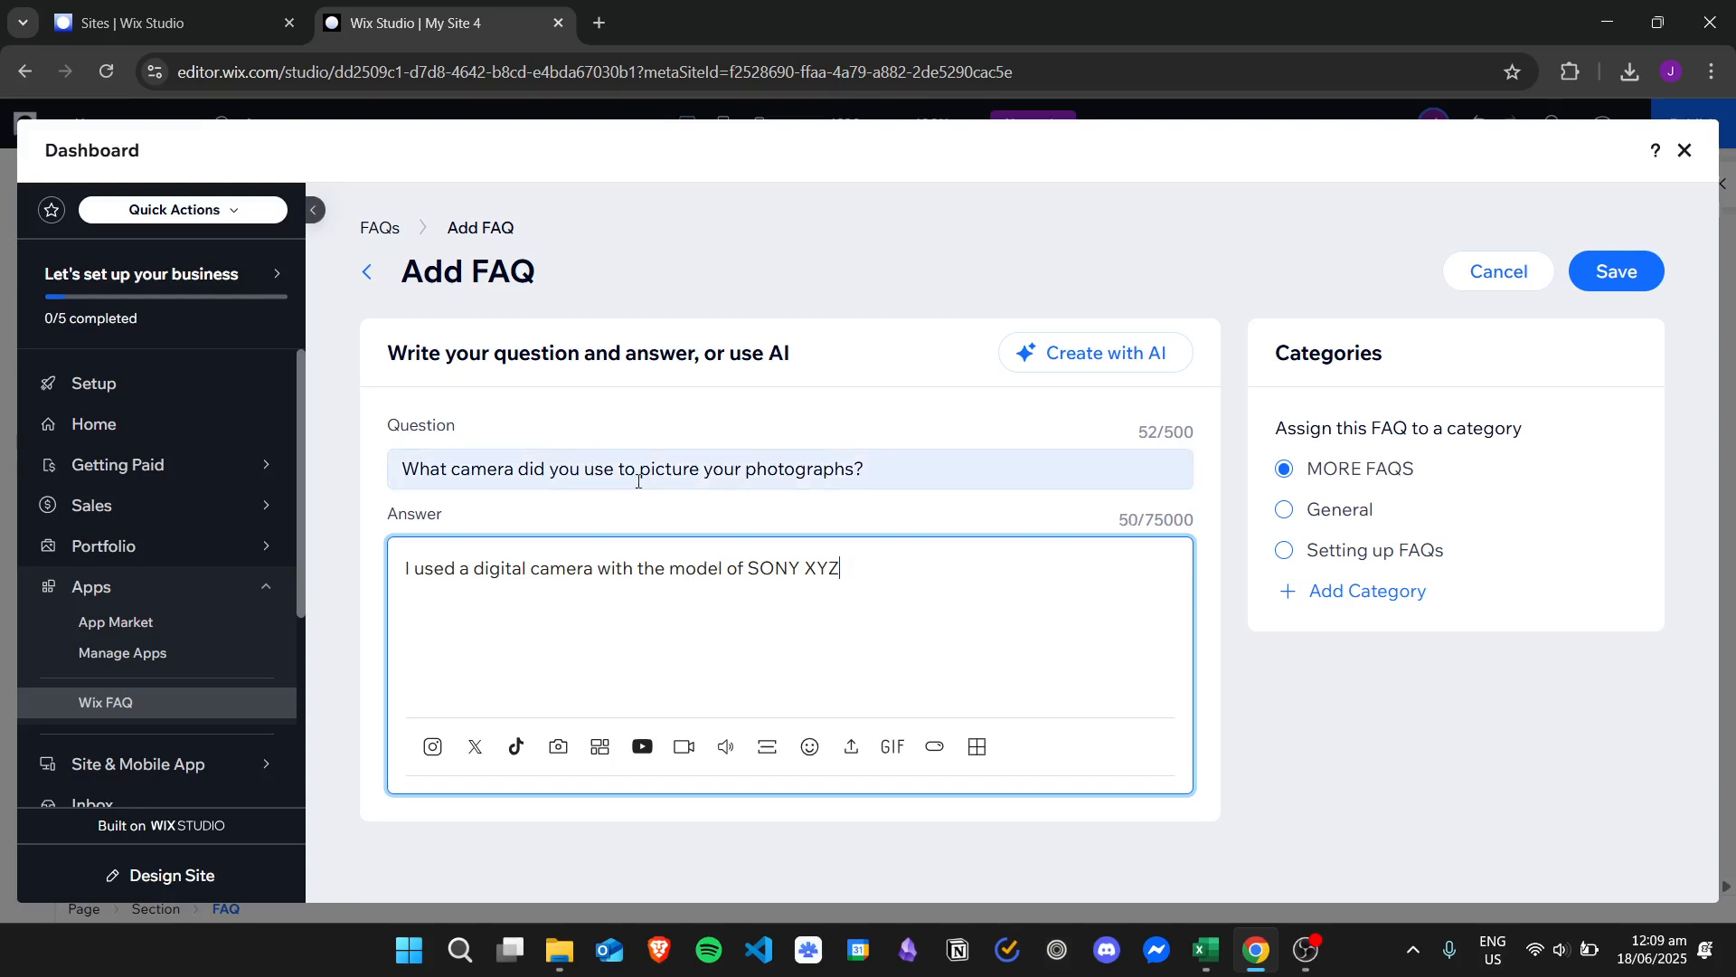
left_click(895, 563)
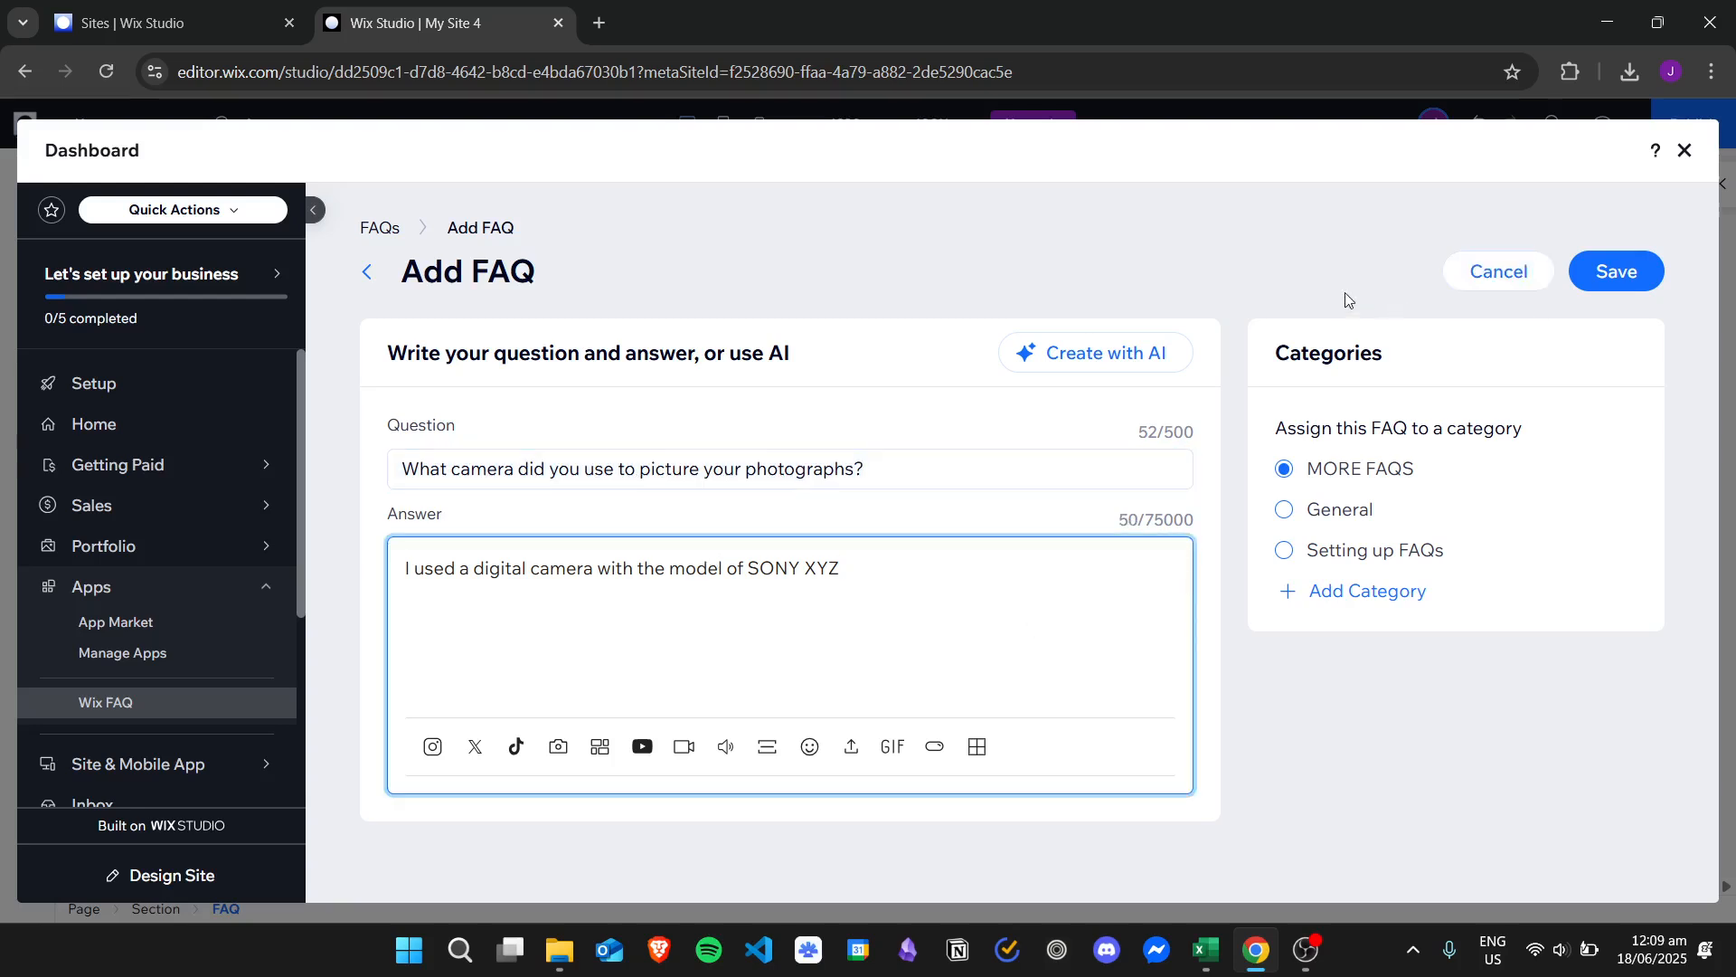
left_click(1607, 275)
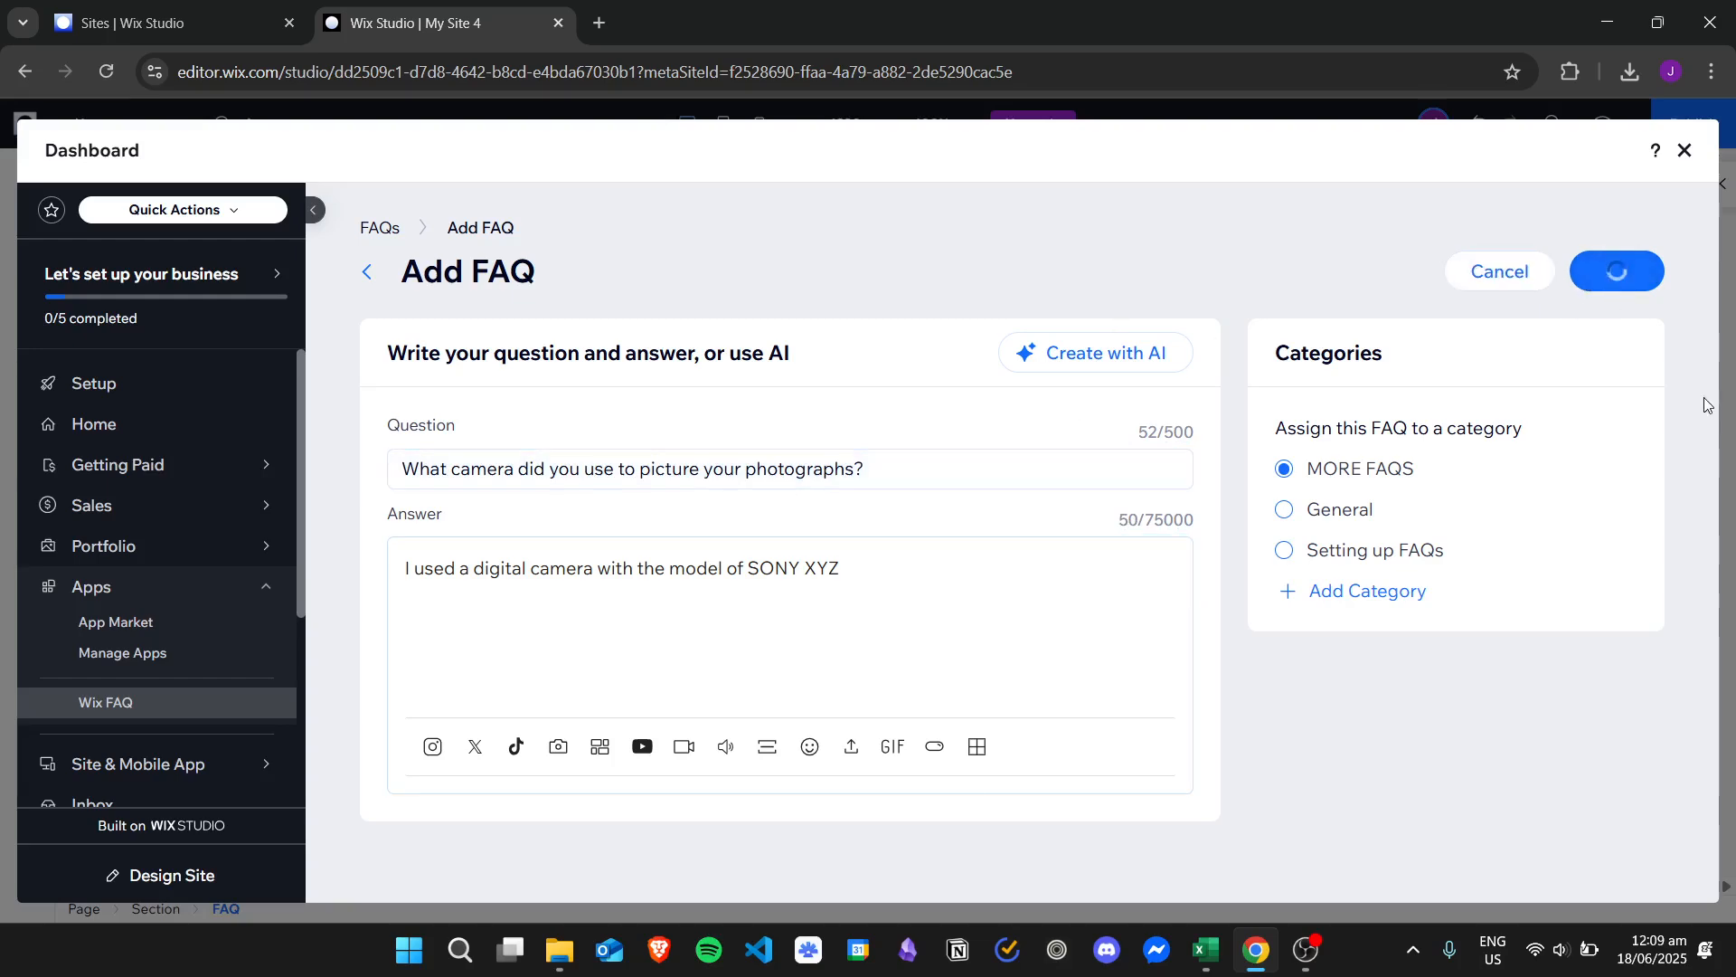
Move the camera question from the MORE FAQS category to the first place in the General category
left_click(425, 470)
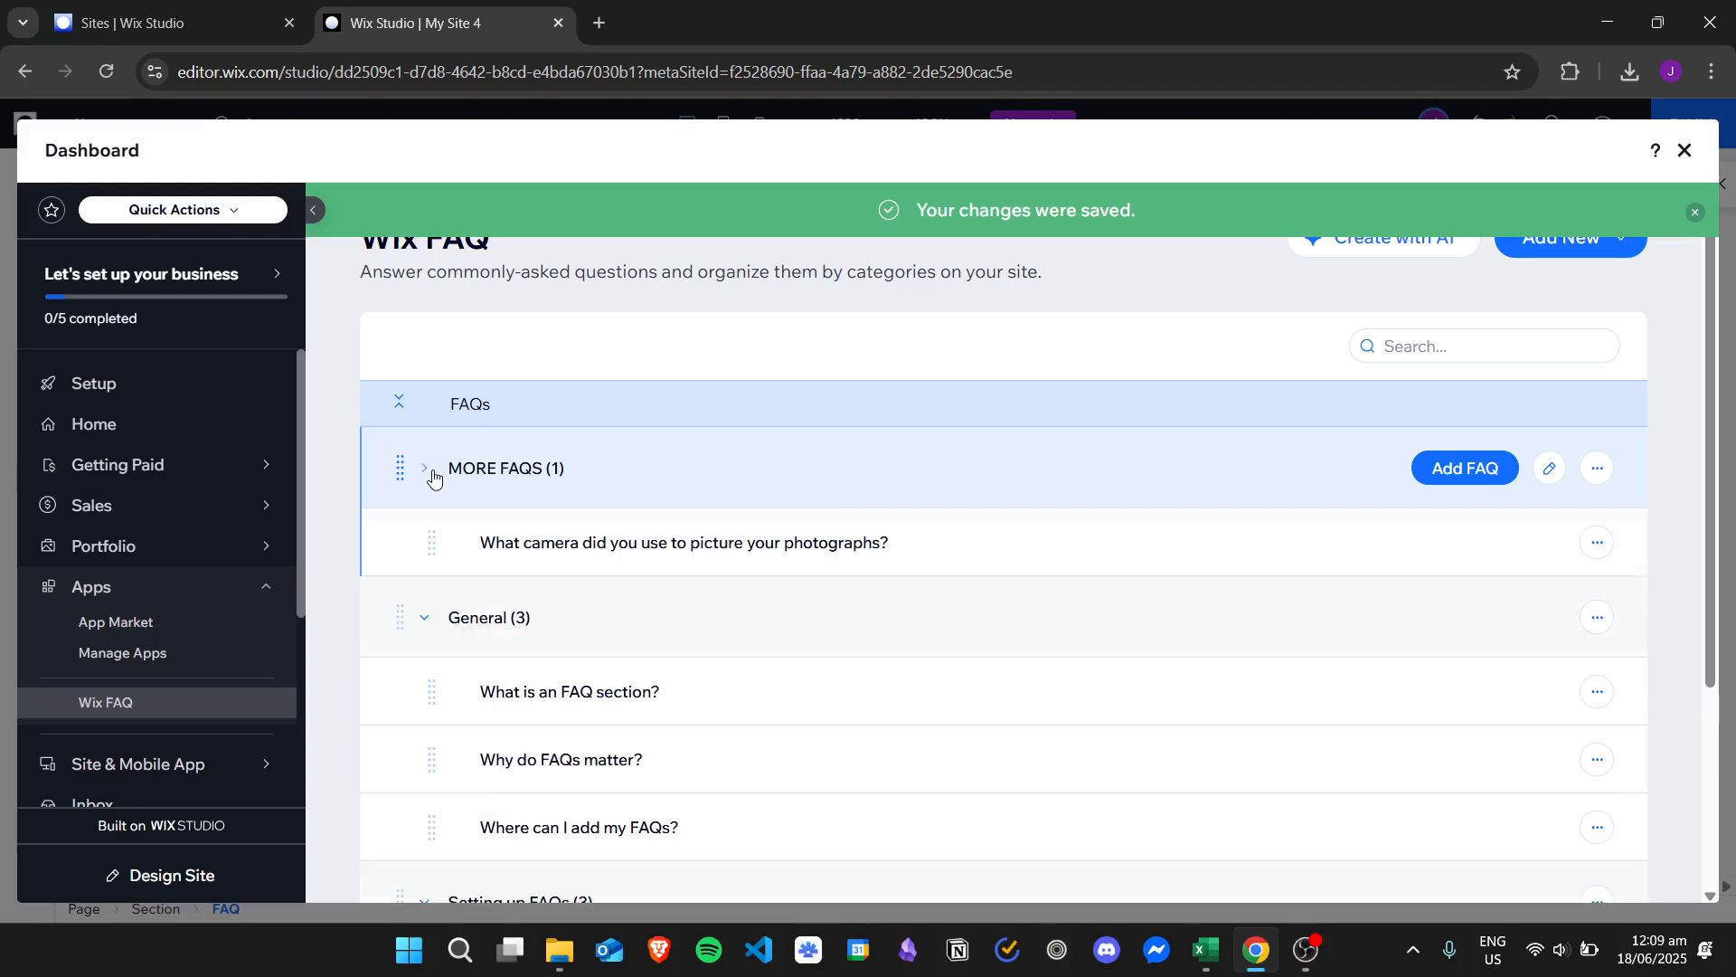
scroll(1707, 418, "down", 1)
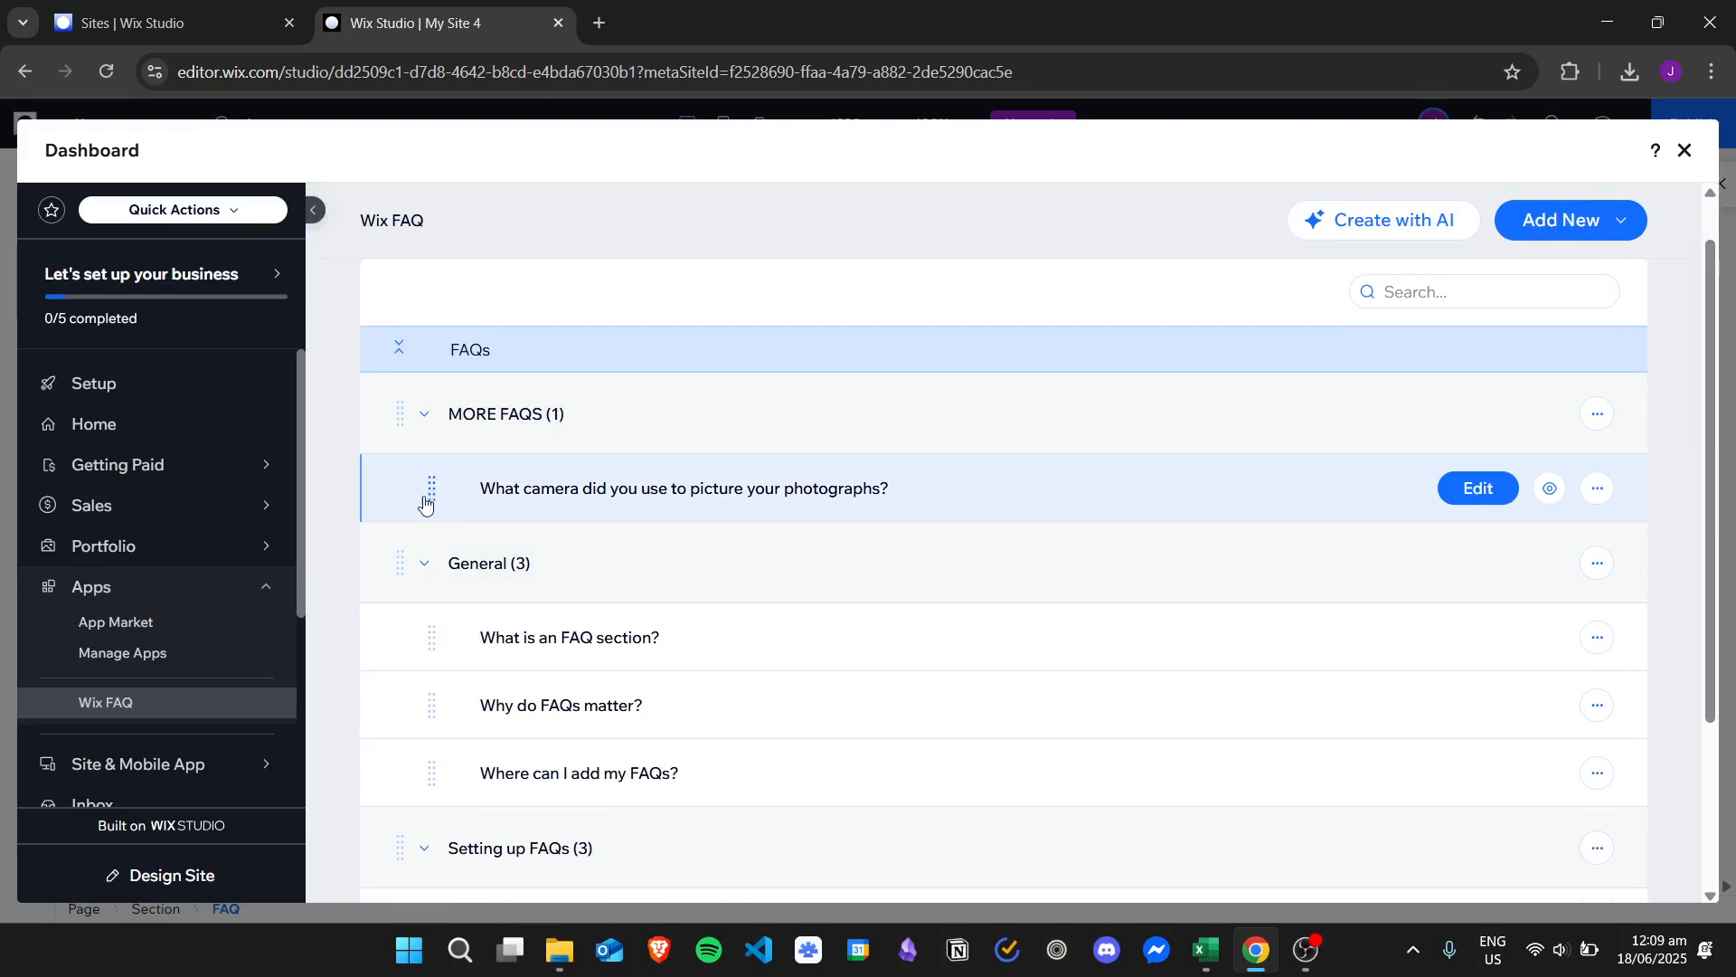
left_click_drag(432, 491, 529, 597)
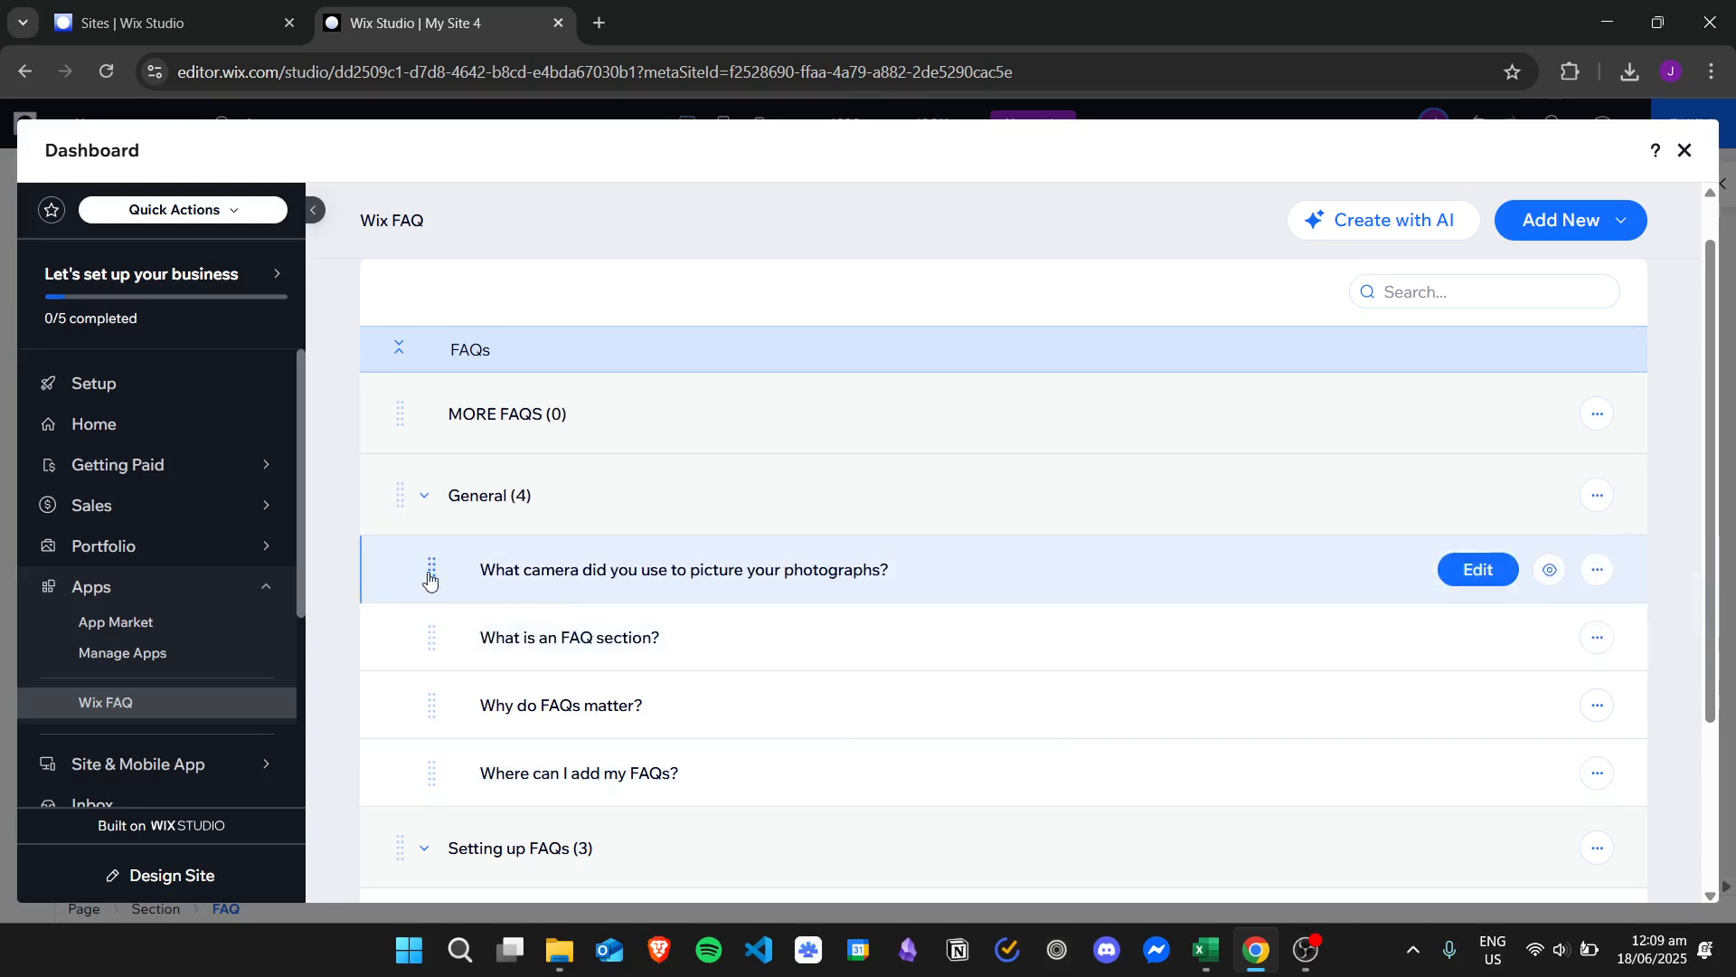
Move the camera question from the General category back into the MORE FAQS category and return to the site editor
left_click_drag(431, 567, 476, 452)
left_click_drag(459, 643, 505, 657)
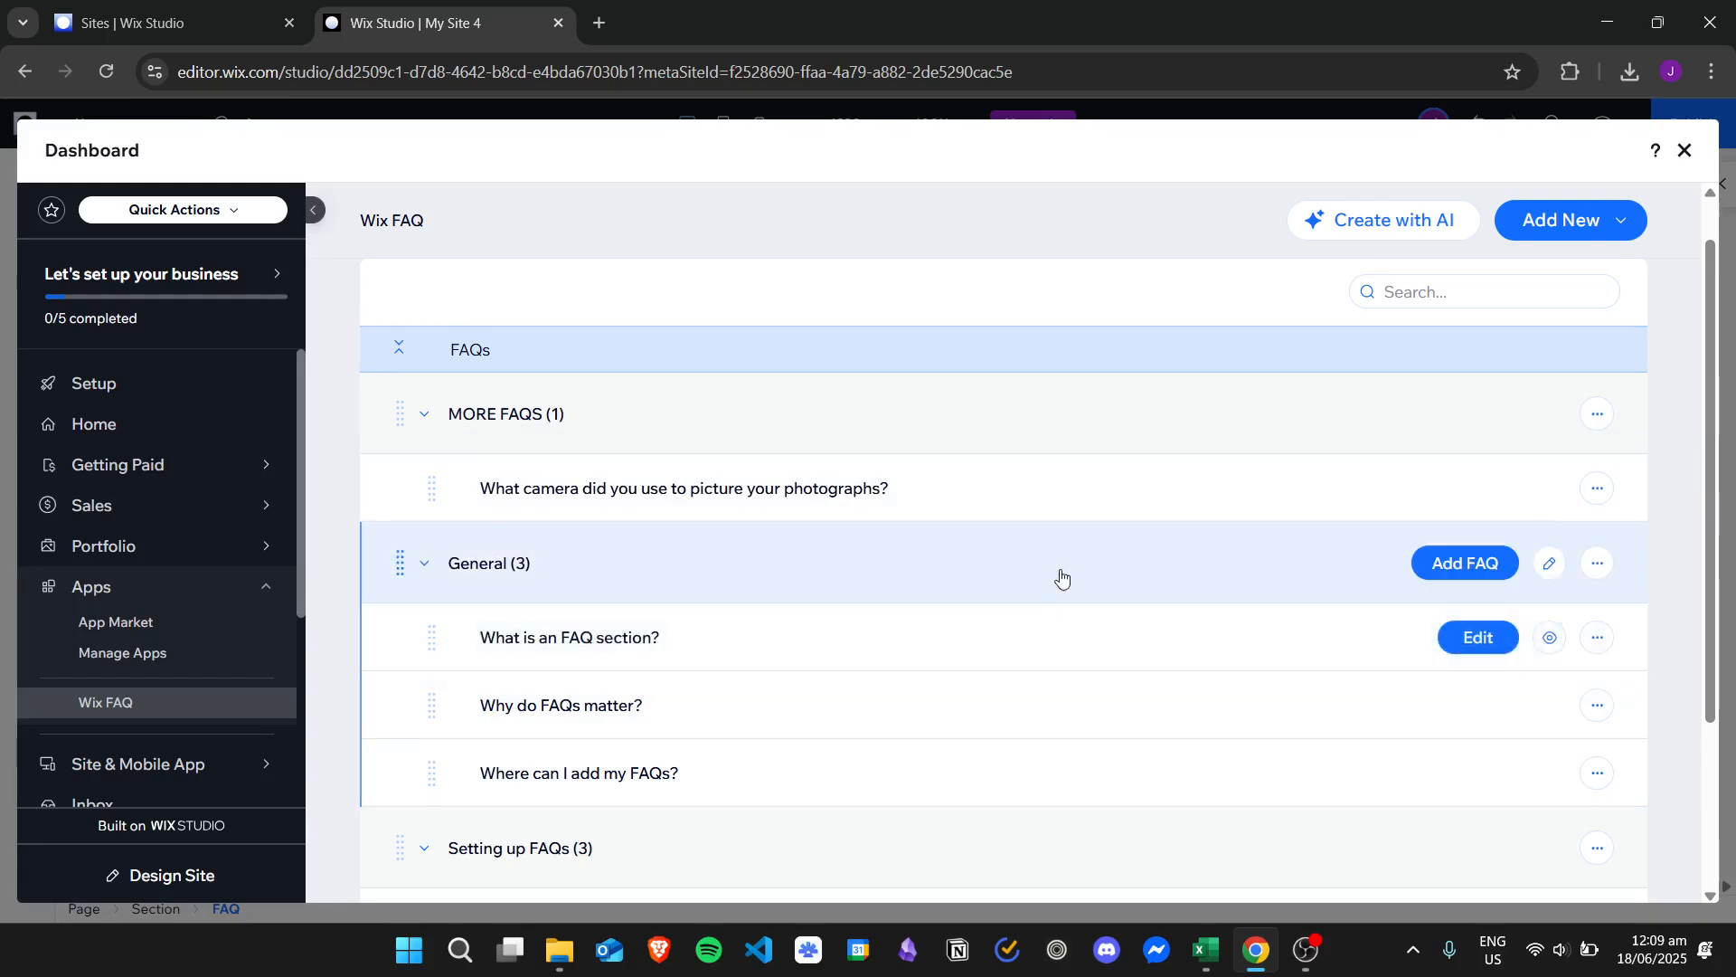
left_click_drag(1710, 427, 1671, 439)
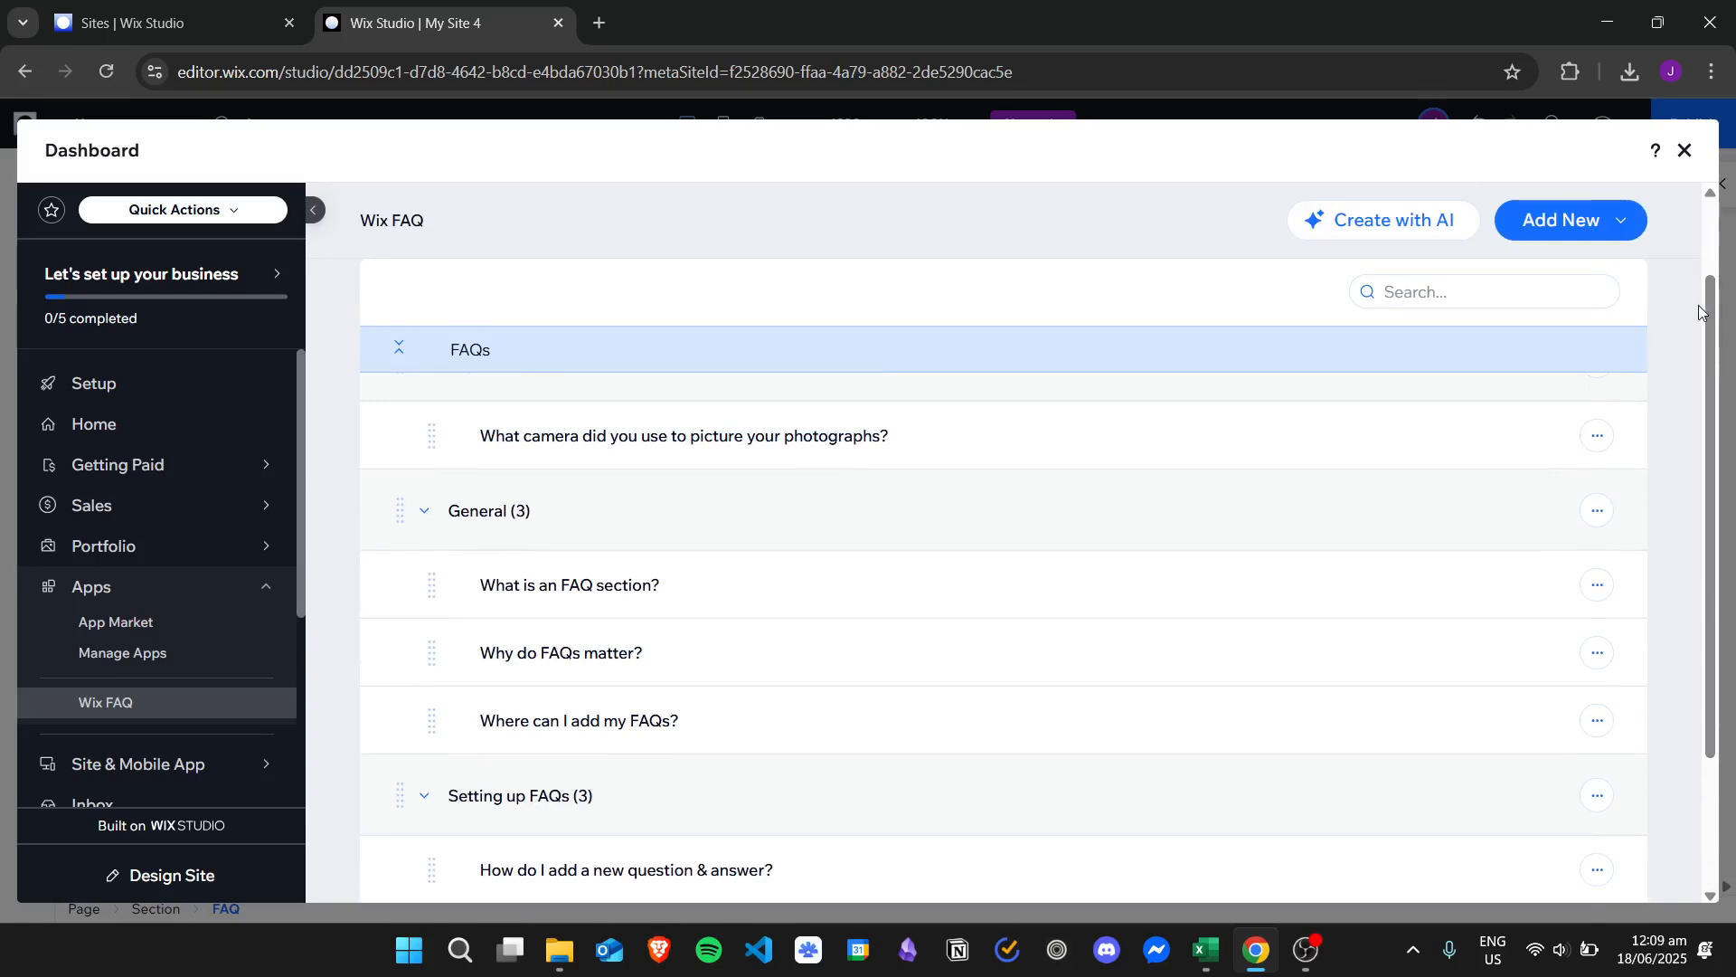
left_click_drag(1700, 311, 1672, 172)
left_click(1684, 151)
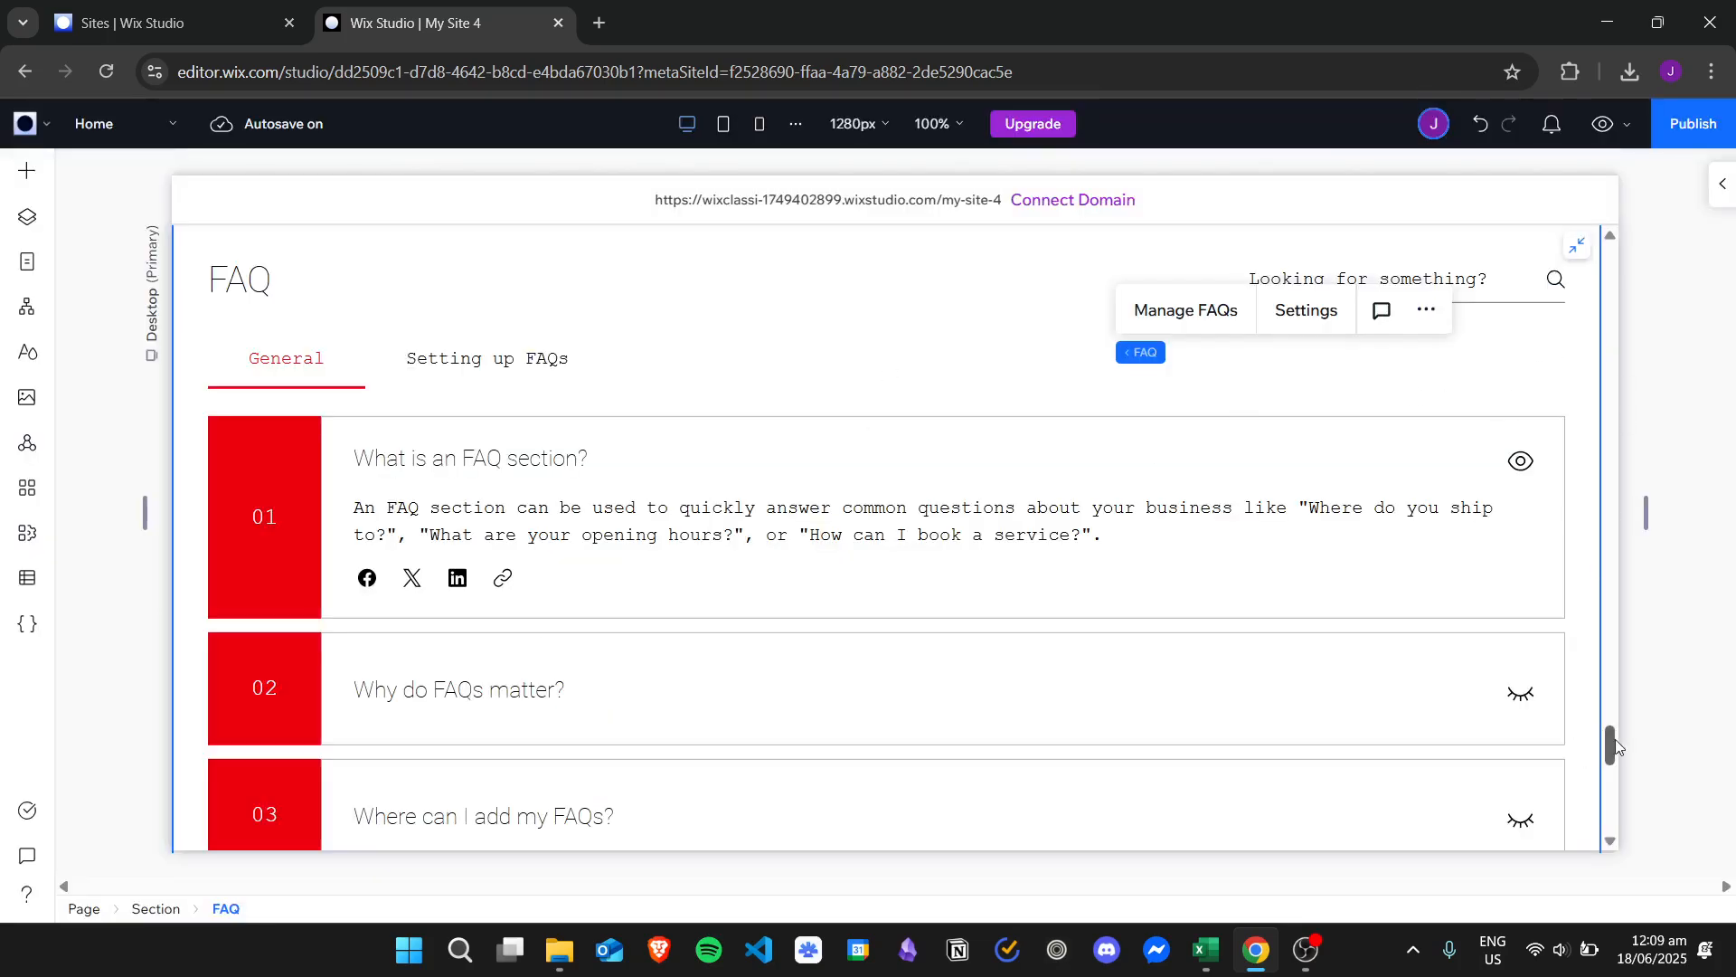
Preview the site and check the MORE FAQS, General and Setting up FAQs categories in its FAQ section
left_click_drag(1613, 738, 1618, 758)
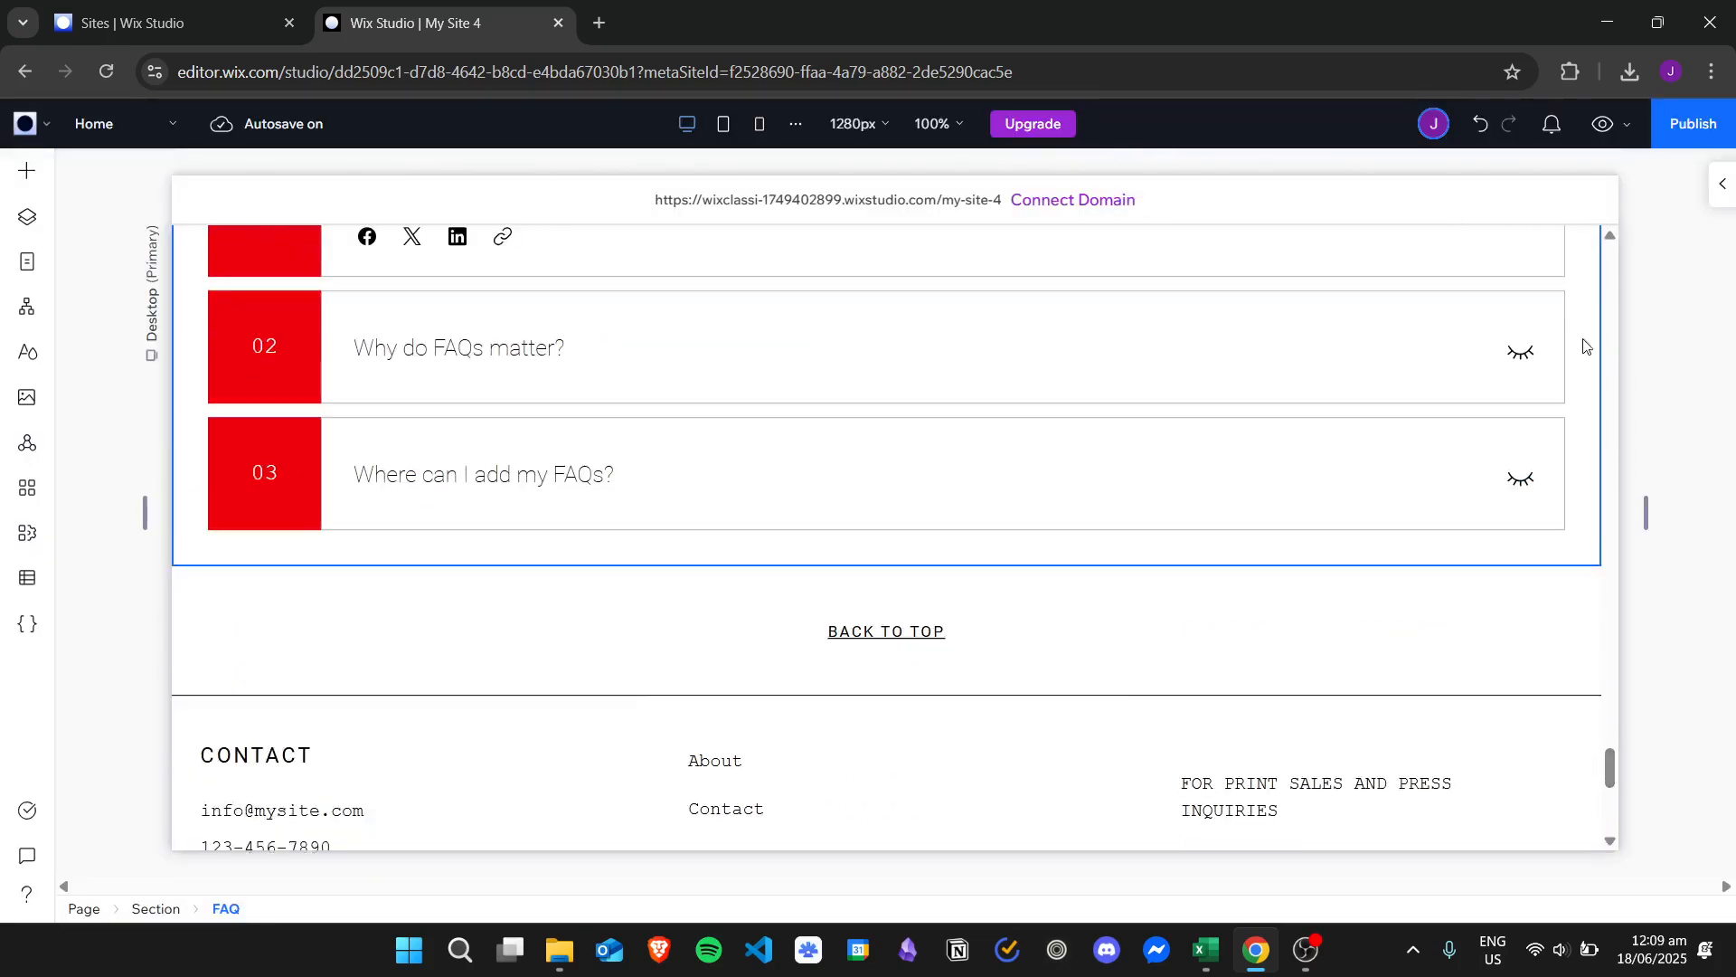
left_click(1606, 132)
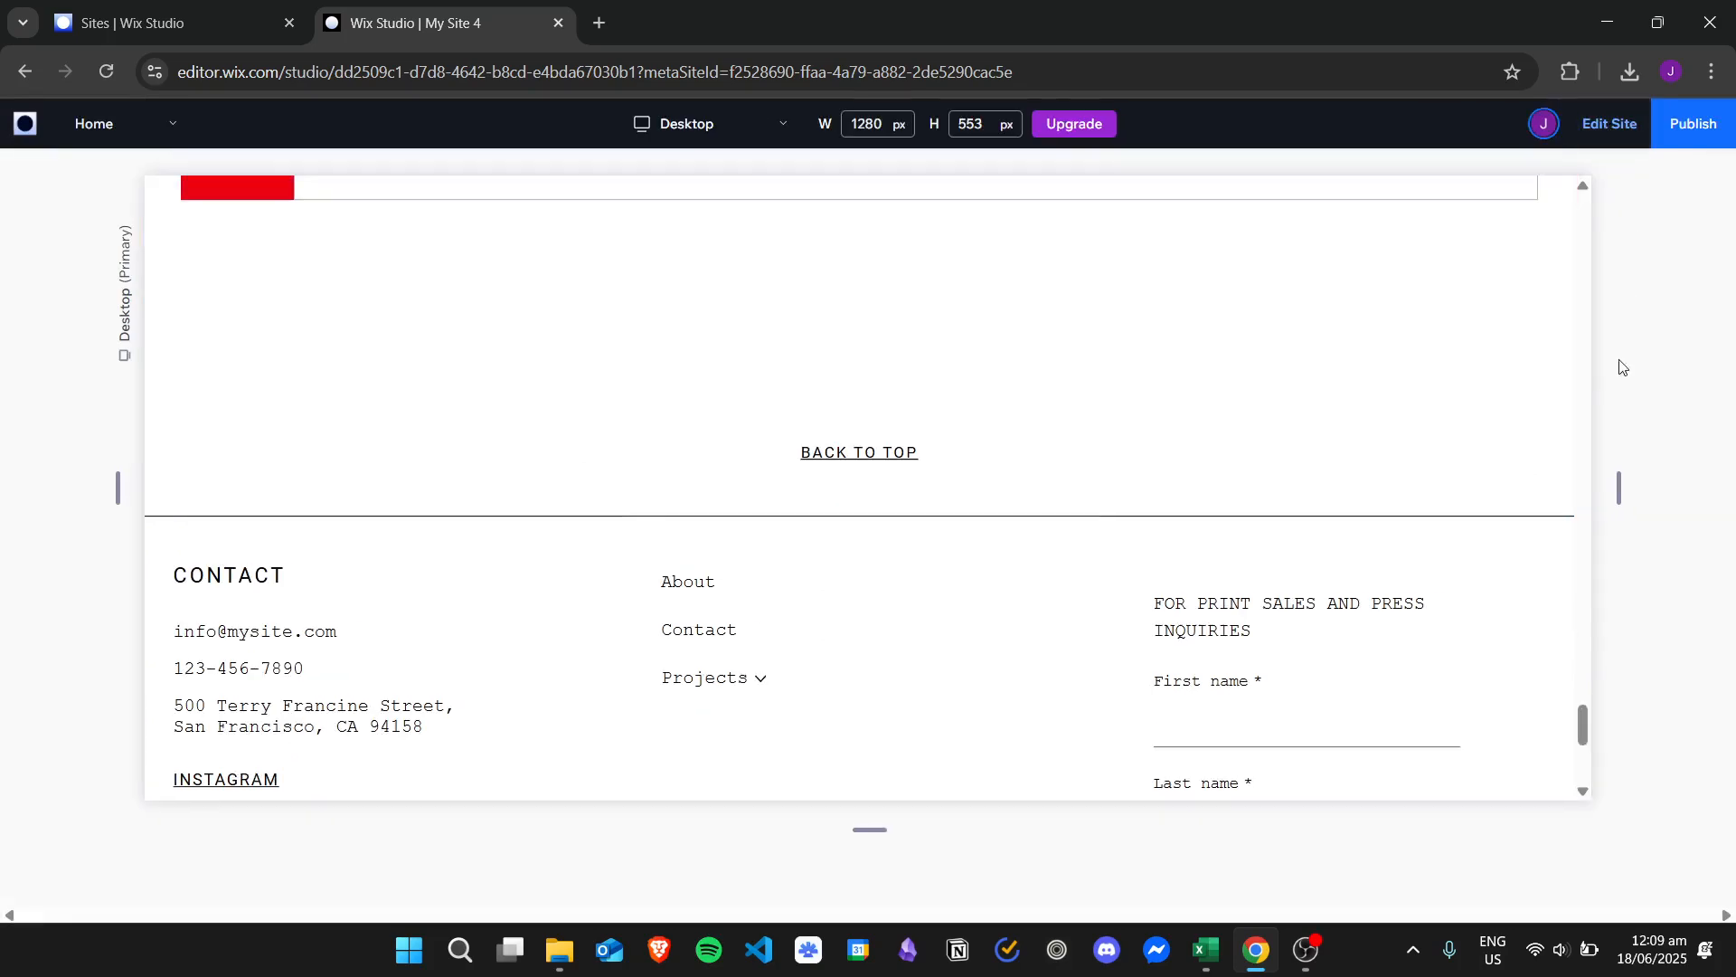
mouse_move(1582, 733)
left_mouse_down()
mouse_move(1575, 636)
mouse_move(1581, 704)
left_mouse_up()
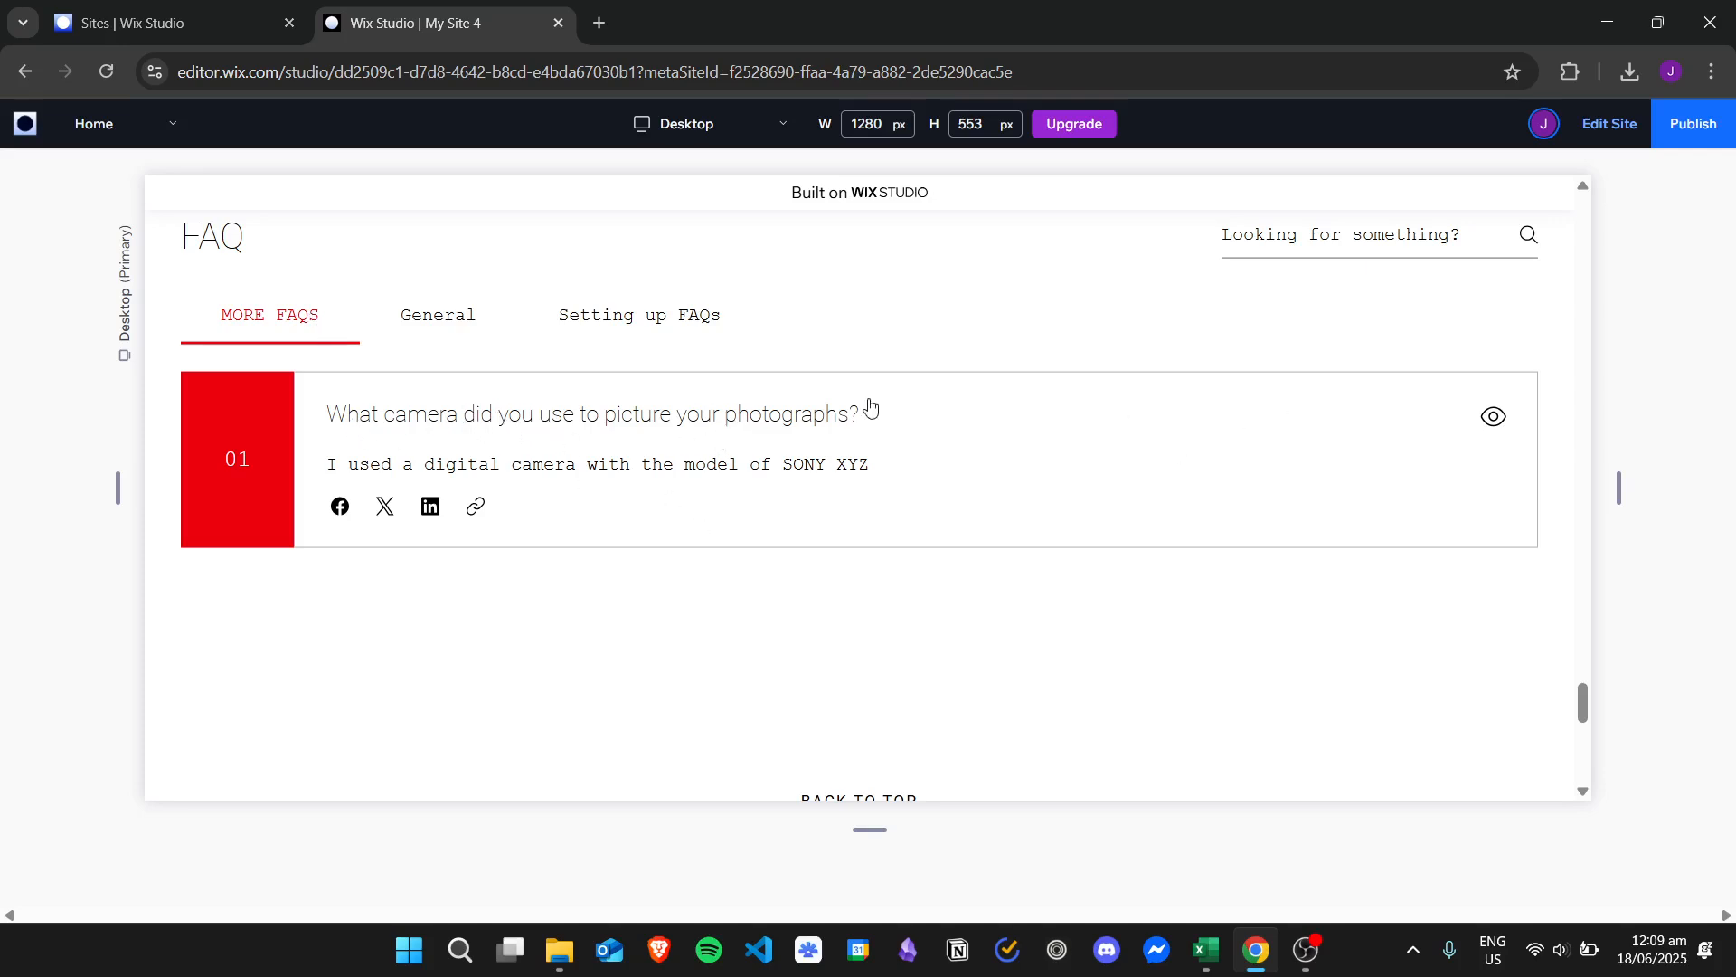
left_click(419, 337)
left_click(690, 318)
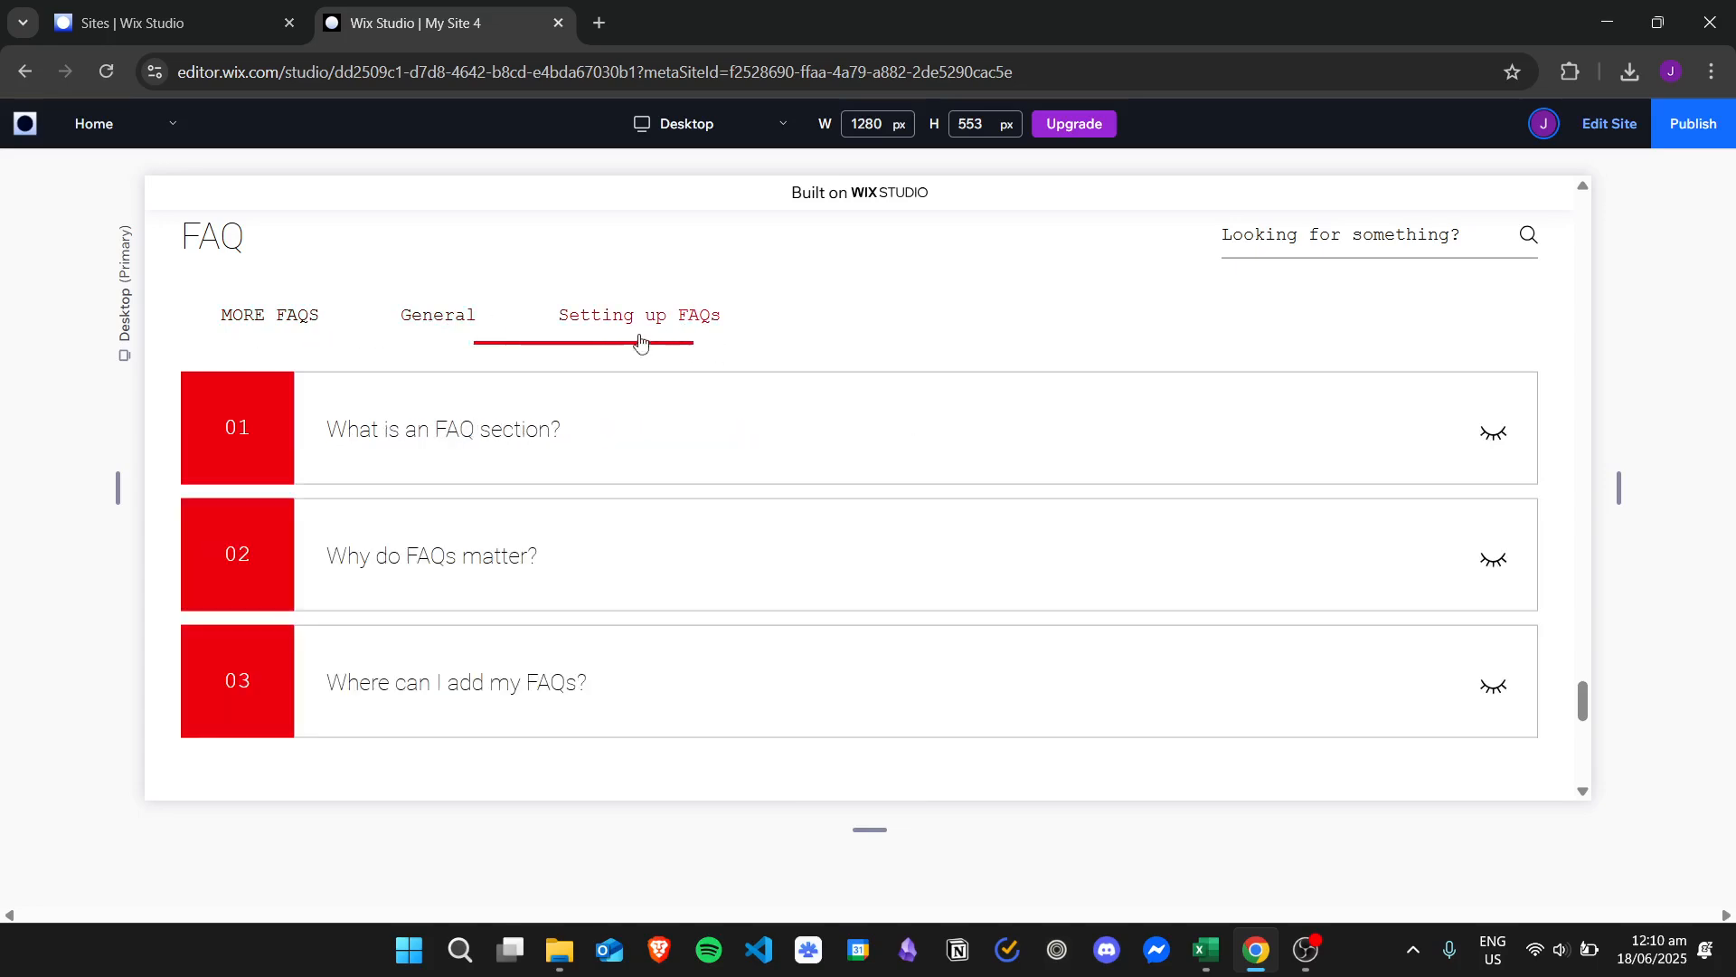
left_click(423, 312)
left_click(283, 329)
left_click(453, 322)
left_click(667, 322)
left_click(446, 331)
left_click(290, 322)
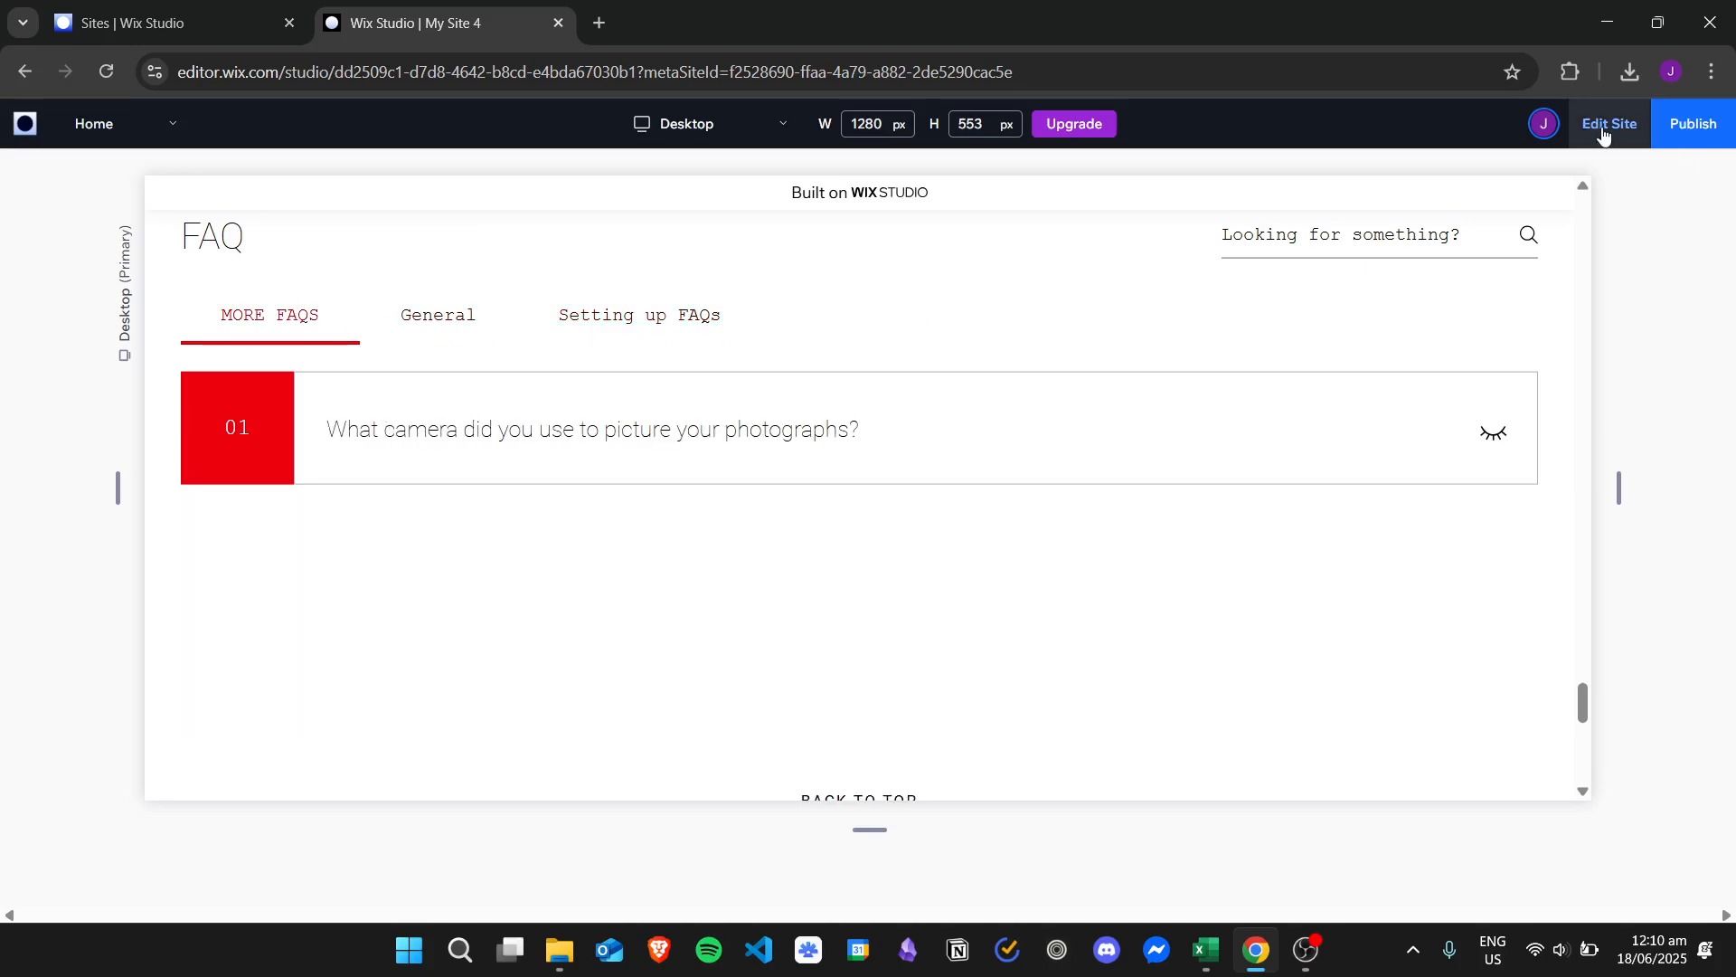
Leave the preview and view the FAQ section in the site editor
left_click(1609, 125)
left_click(1694, 177)
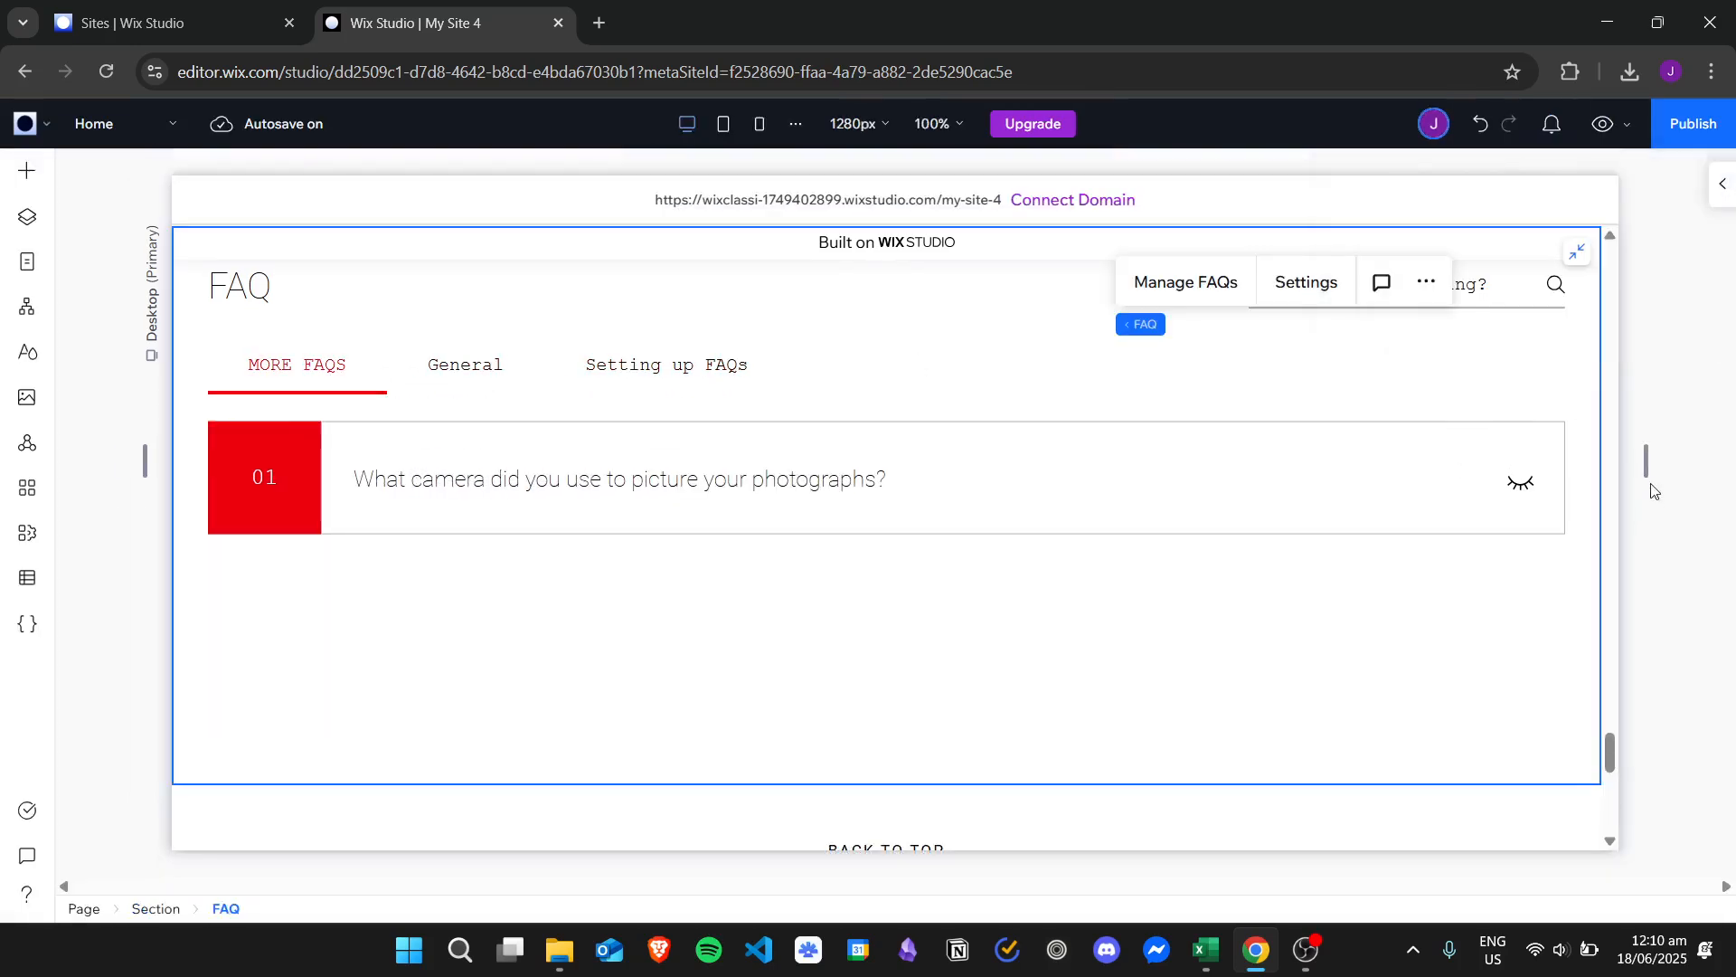
left_click_drag(1611, 756, 1624, 743)
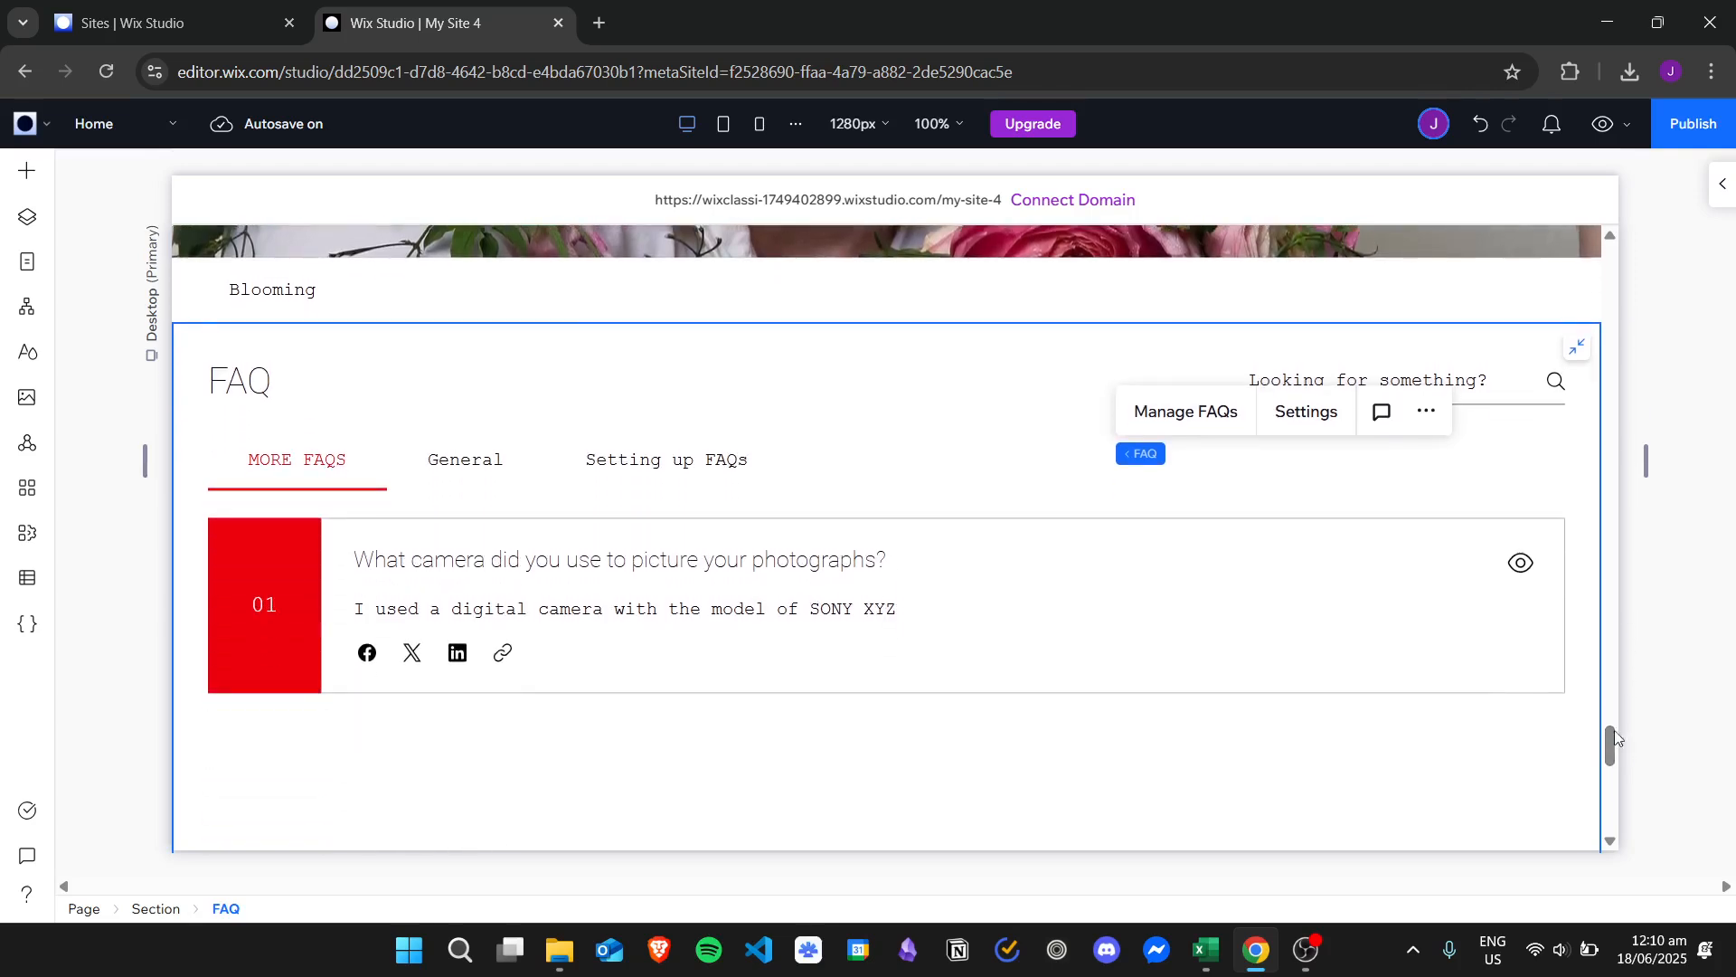